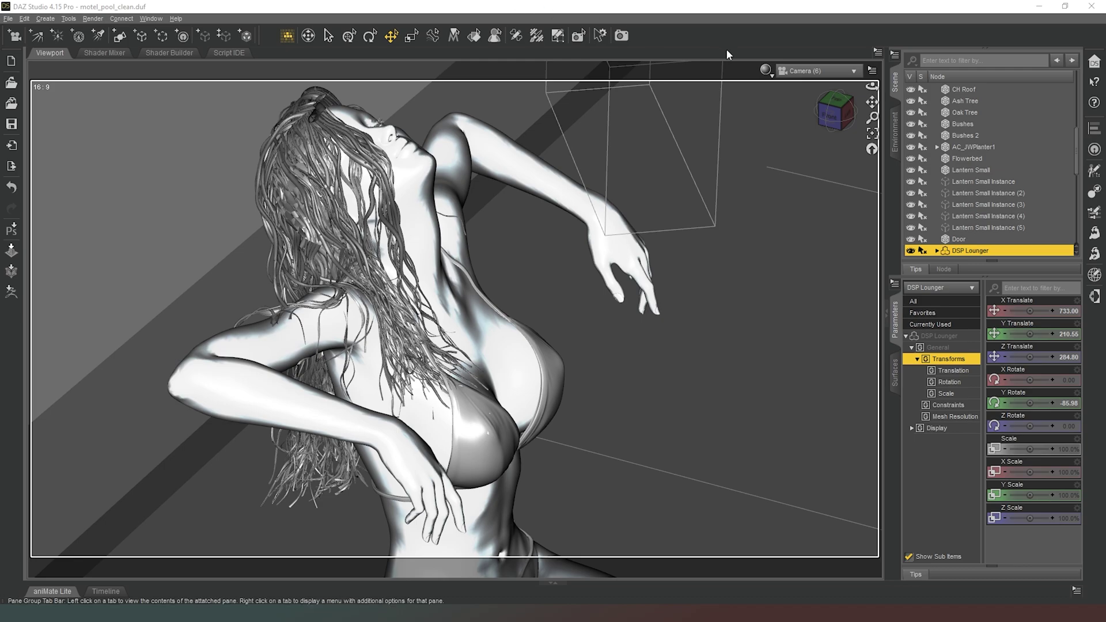
Switch the viewport to Perspective View and collapse the Pool Deck group in the scene list
left_click(793, 71)
left_click(793, 78)
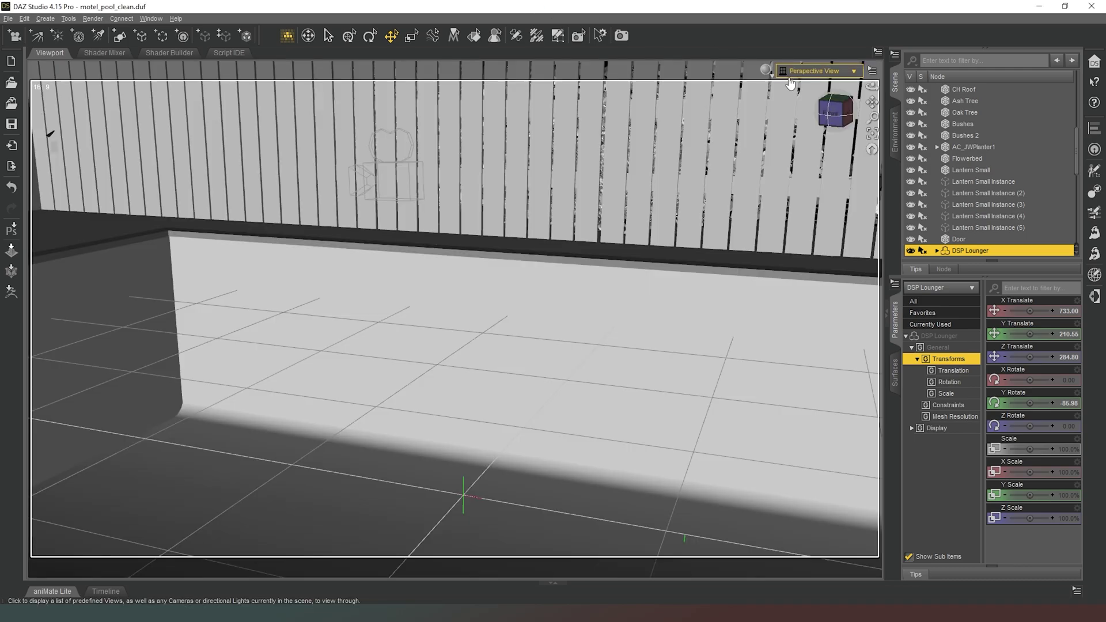
left_click(835, 112)
left_click_drag(835, 112, 949, 130)
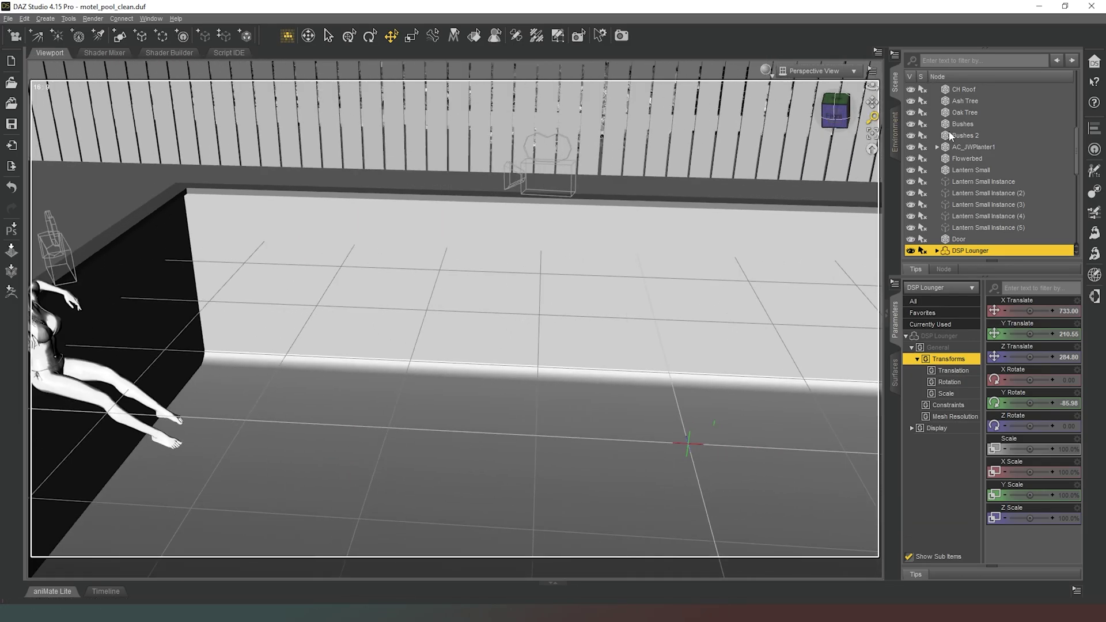
scroll(959, 127, "up", 6)
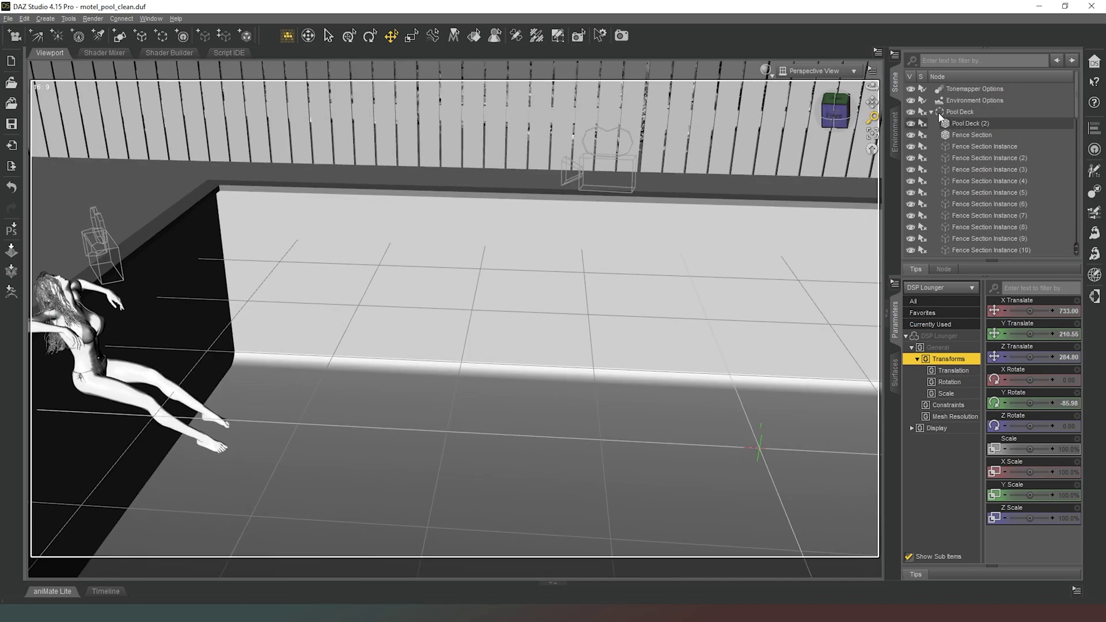
left_click(931, 113)
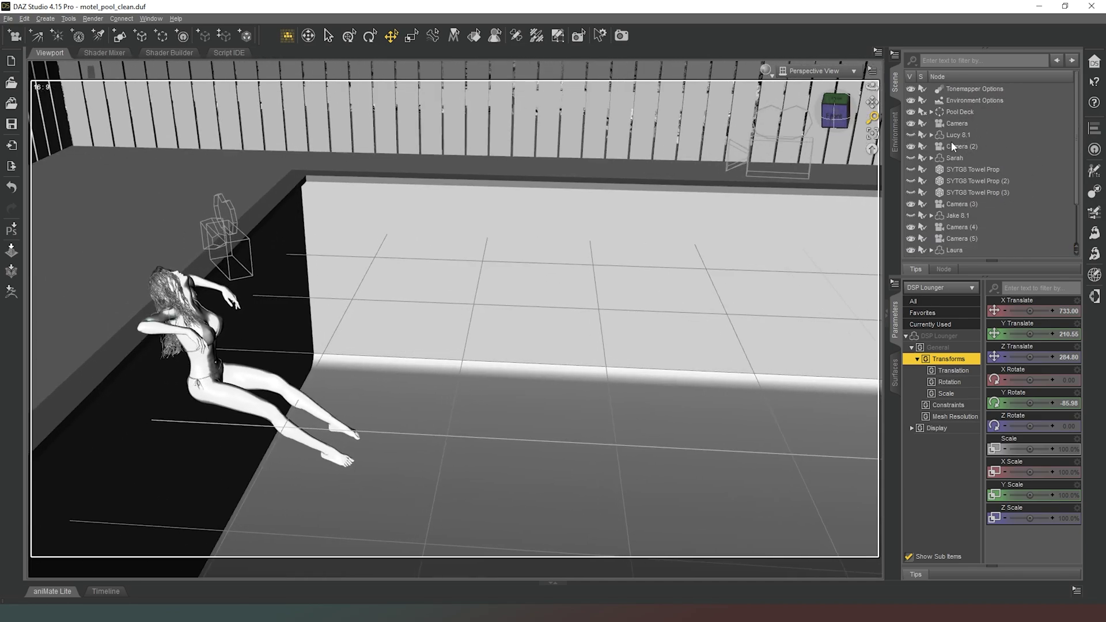
Examine the pool, deck and seated figure from several angles and look through the scene's node list
left_click_drag(832, 118, 680, 112)
left_click(836, 115)
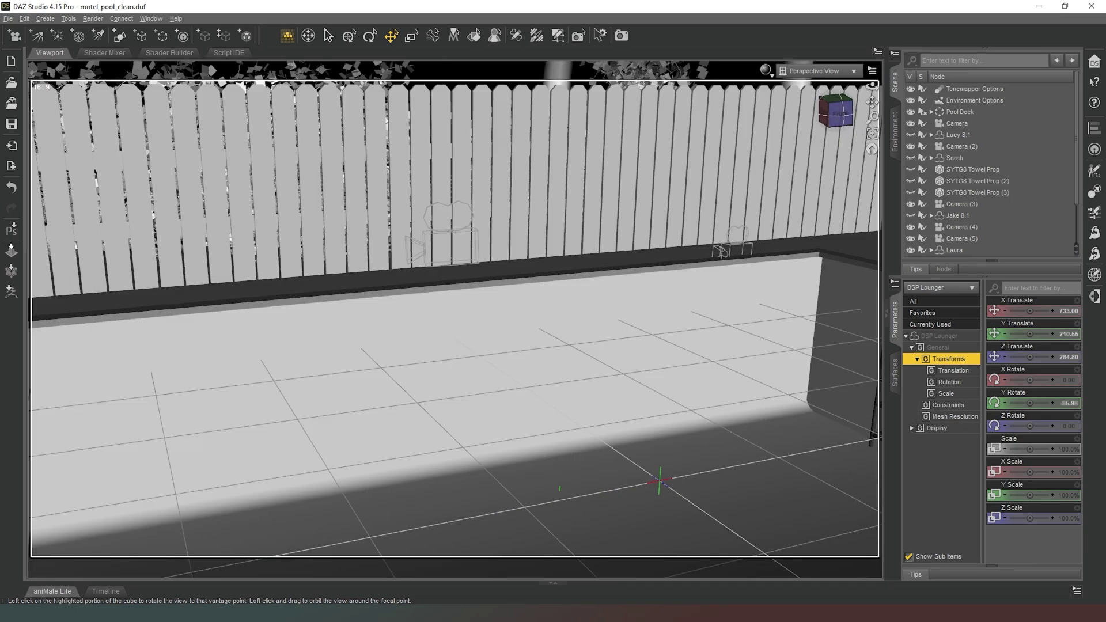
mouse_move(836, 117)
left_mouse_down()
mouse_move(754, 124)
mouse_move(836, 117)
left_mouse_up()
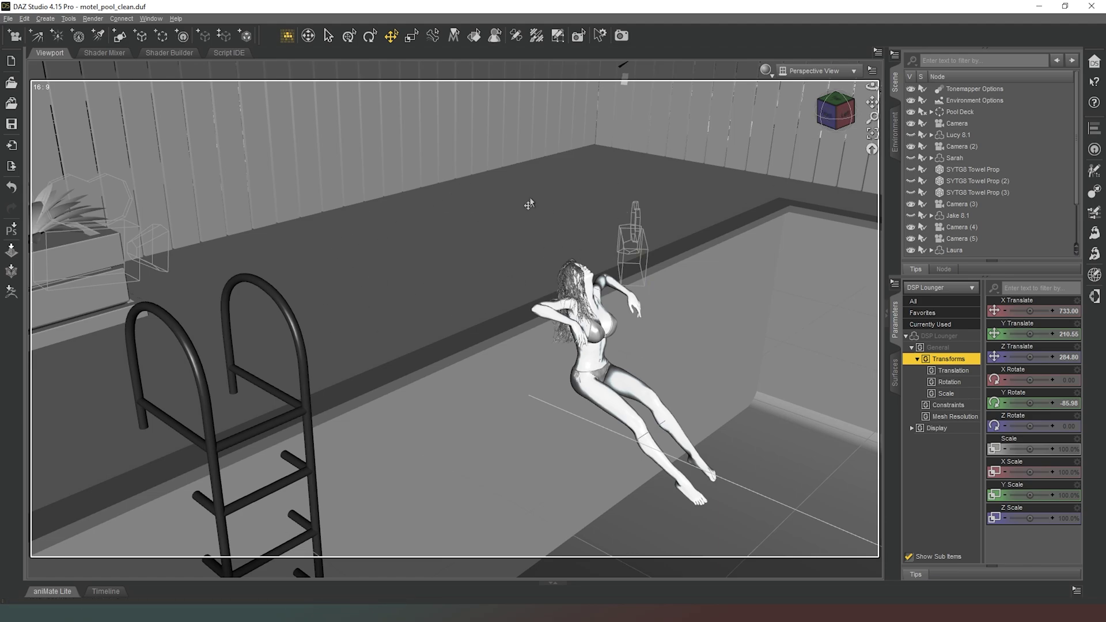
left_click(850, 117)
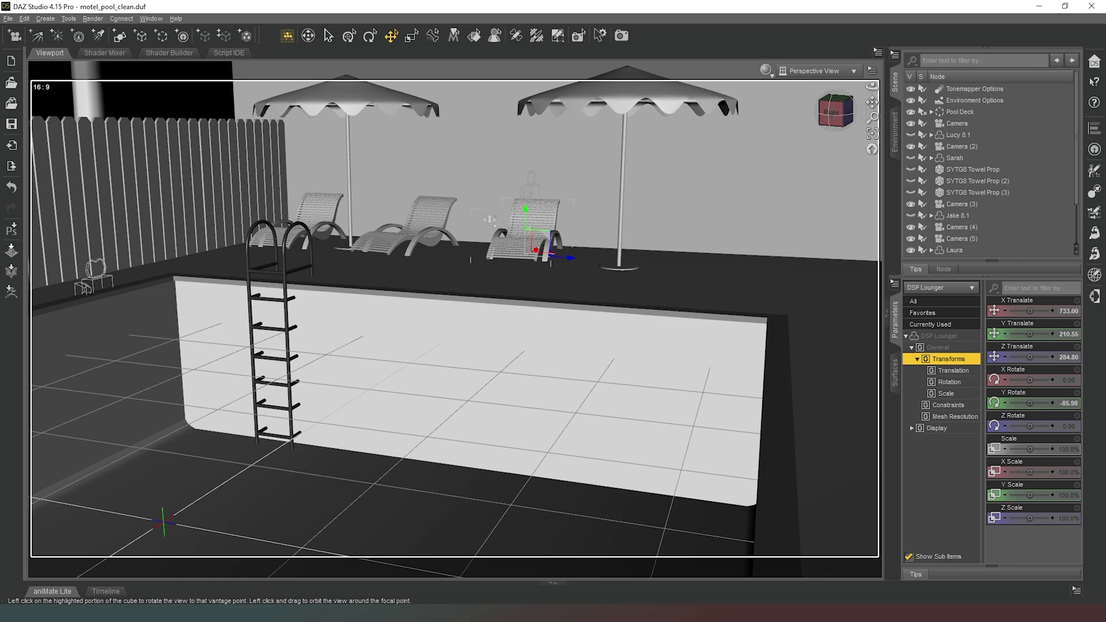
left_click_drag(836, 111, 867, 124)
scroll(793, 117, "up", 3)
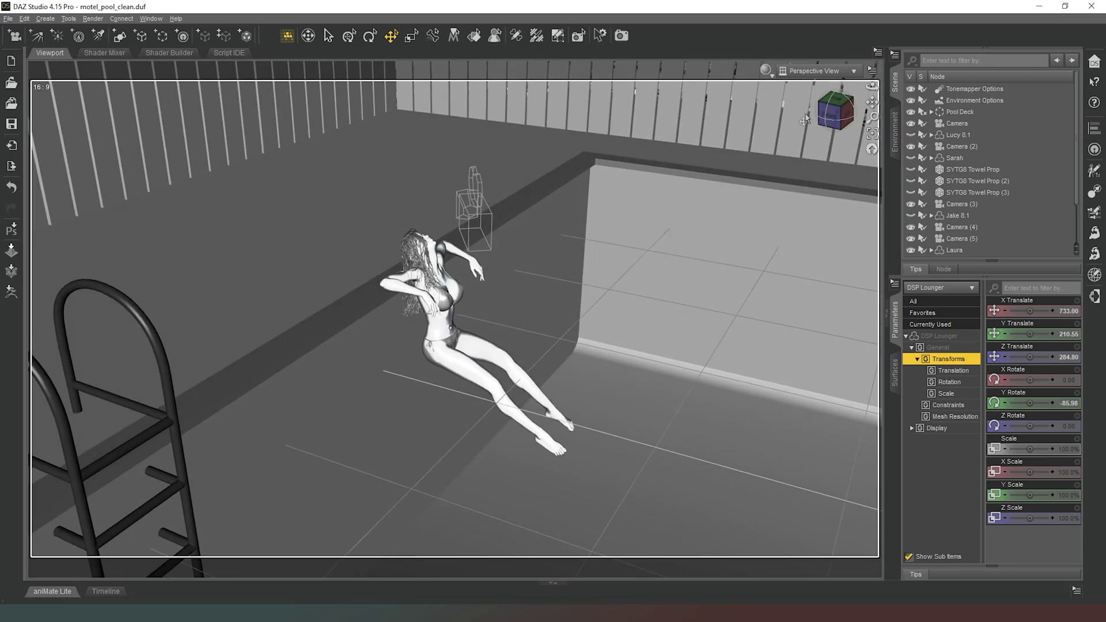
middle_click_drag(795, 116, 790, 128)
scroll(778, 141, "up", 2)
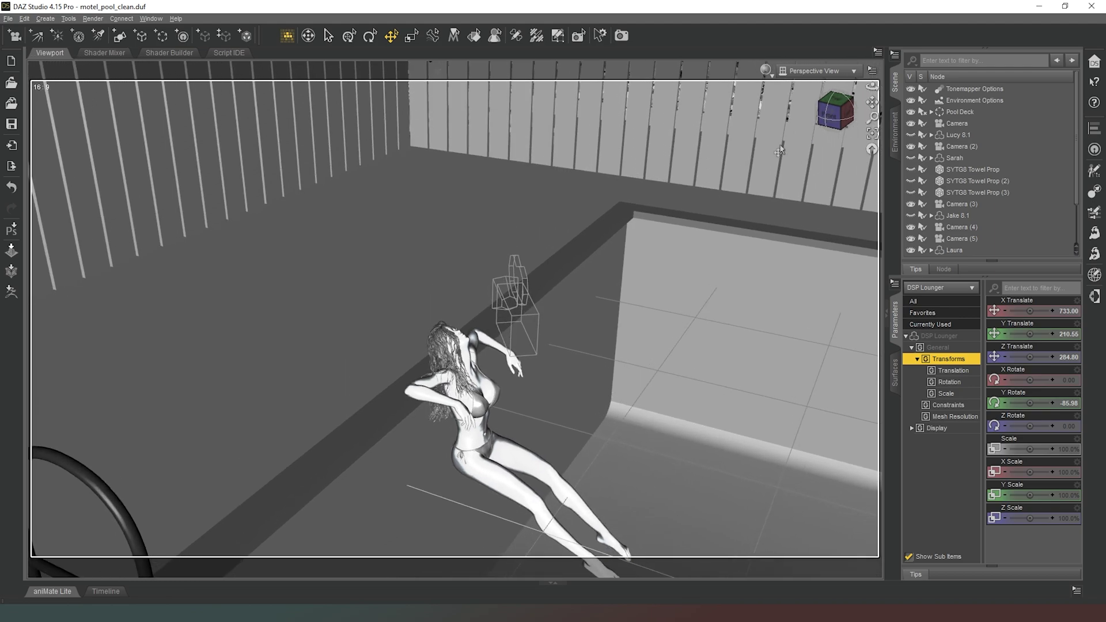
middle_click_drag(651, 185, 680, 180)
scroll(691, 193, "up", 2)
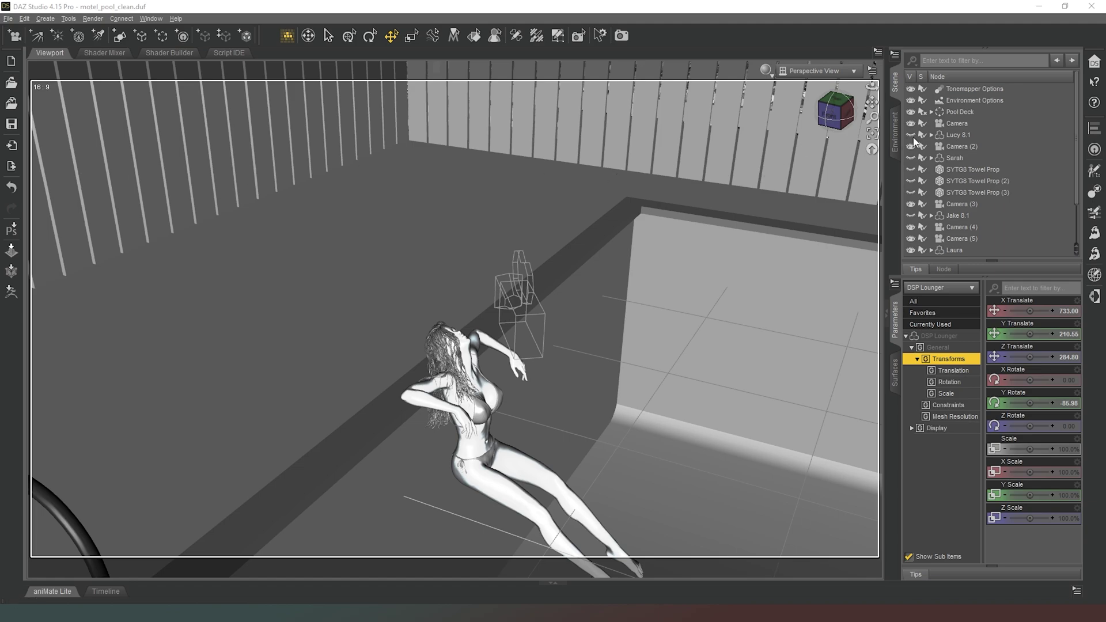
left_click(833, 111)
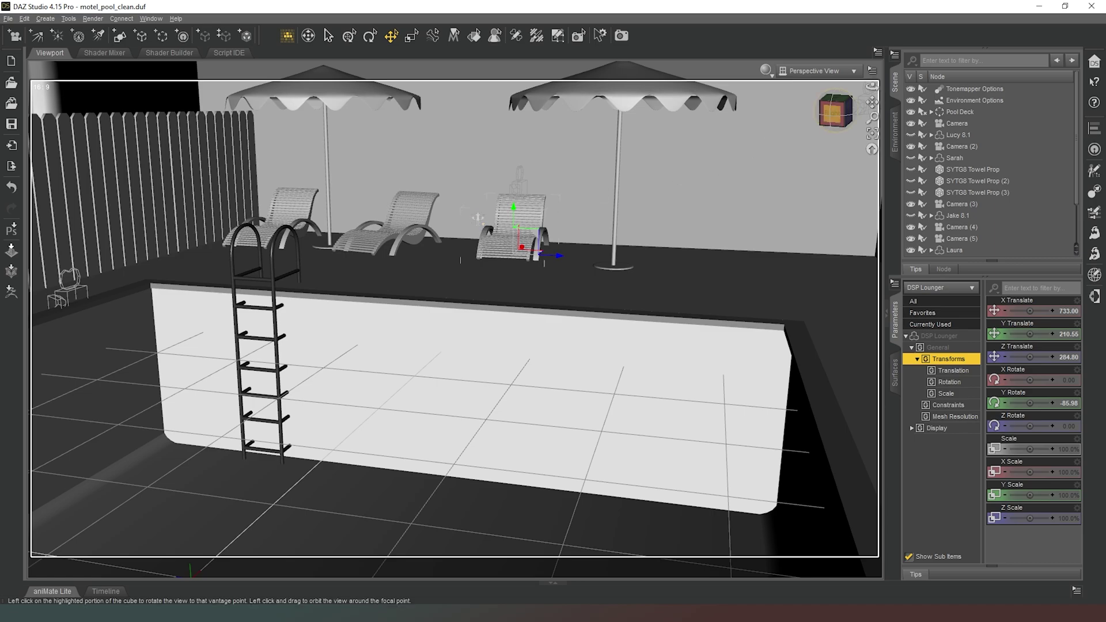
left_click_drag(836, 116, 806, 122)
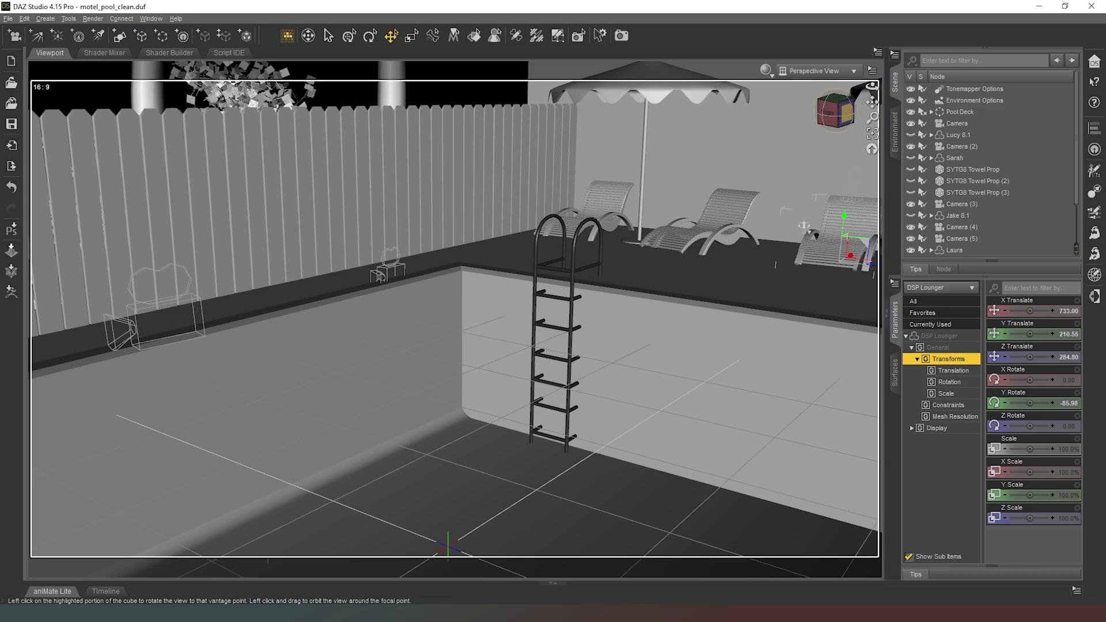
left_click_drag(846, 113, 807, 129)
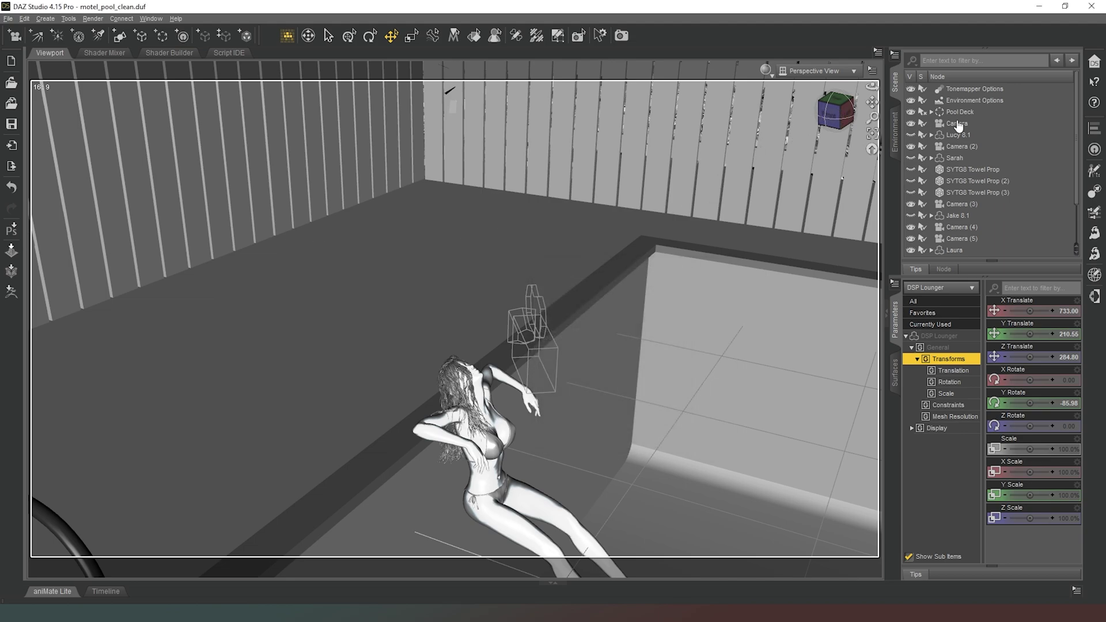
scroll(948, 198, "down", 3)
scroll(949, 199, "up", 10)
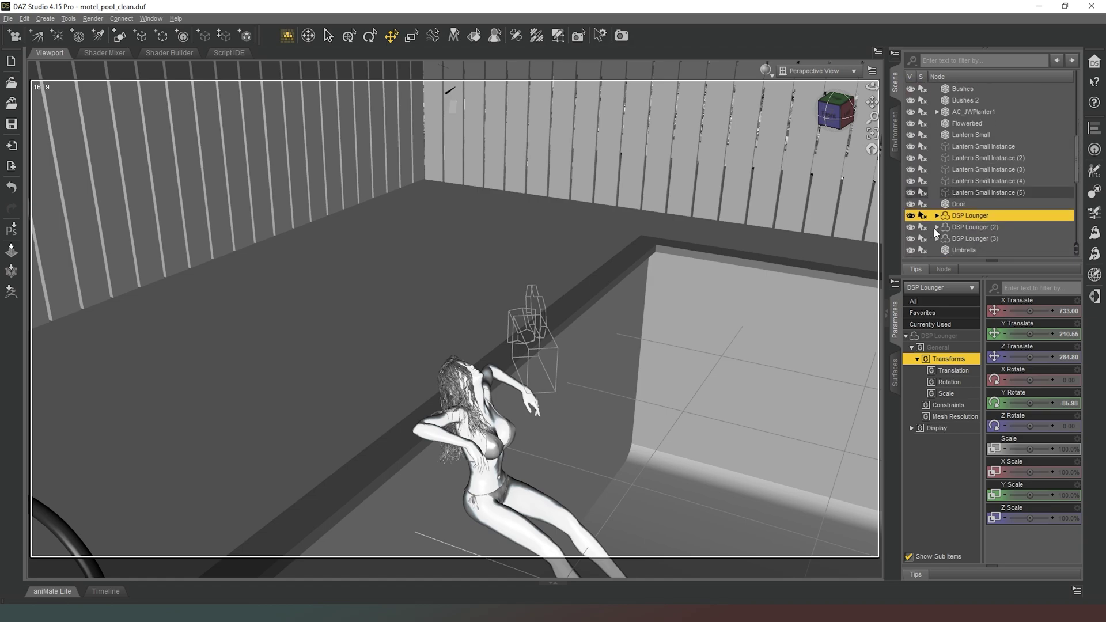
scroll(957, 196, "down", 3)
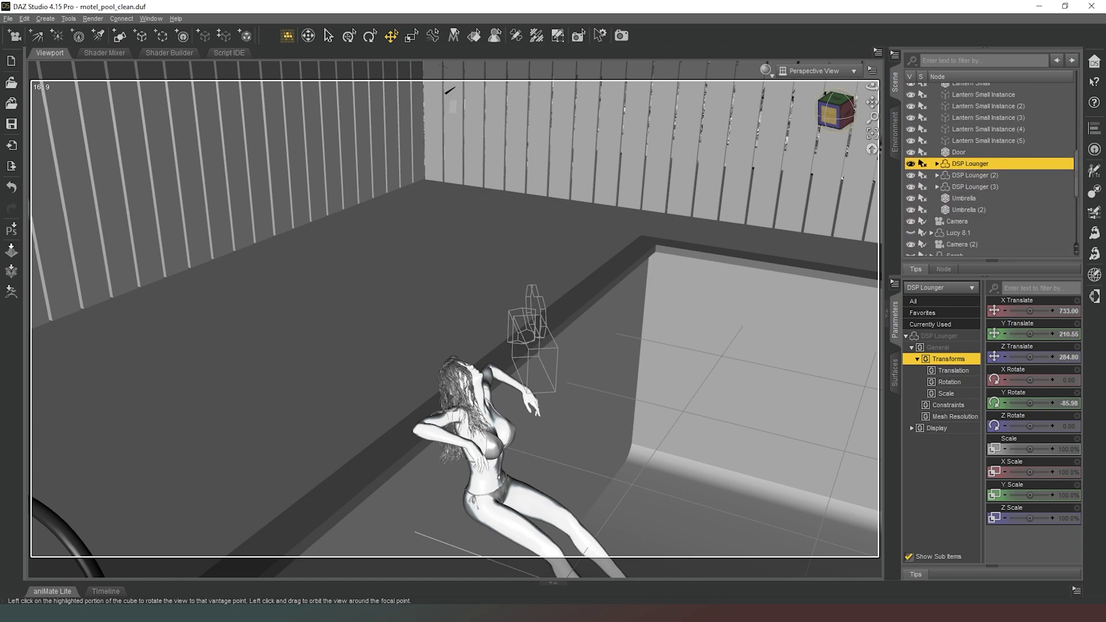
Try the Gf_Lounger on the deck behind the seated figure at about X -638, Z -324, and delete it from the scene
left_click_drag(828, 114, 883, 115)
left_click(629, 312)
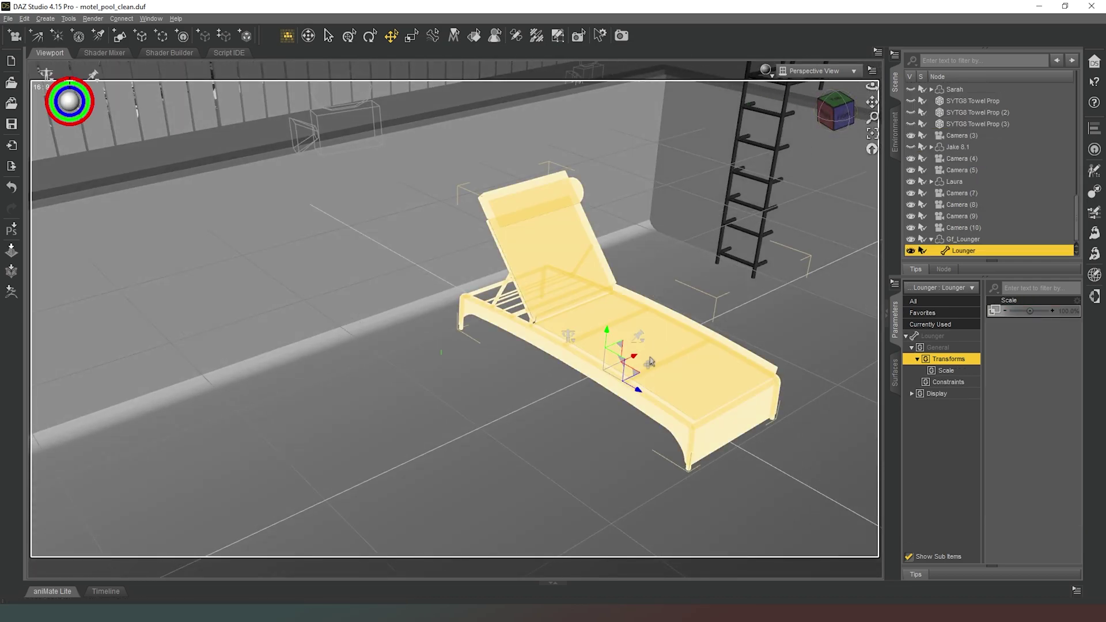
left_click(942, 337)
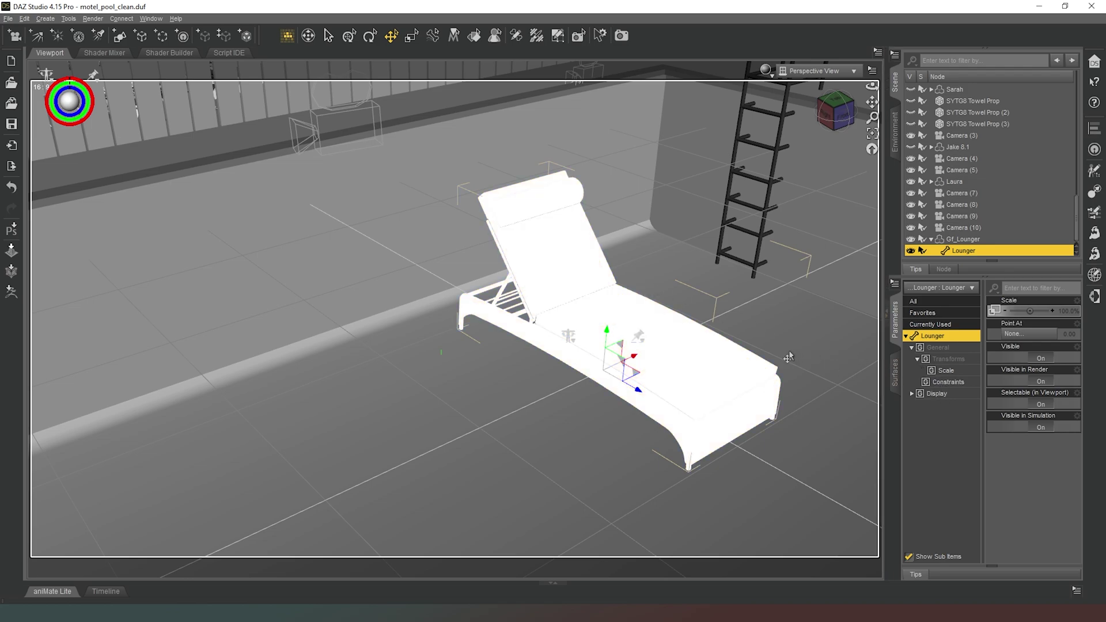
left_click(977, 240)
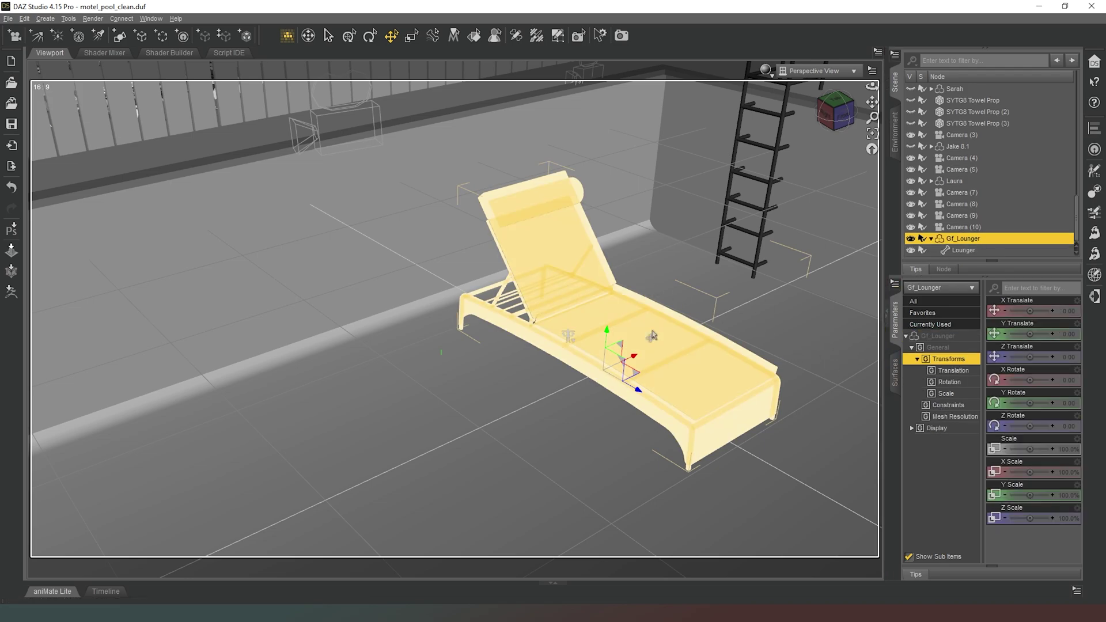
left_click_drag(633, 373, 39, 384)
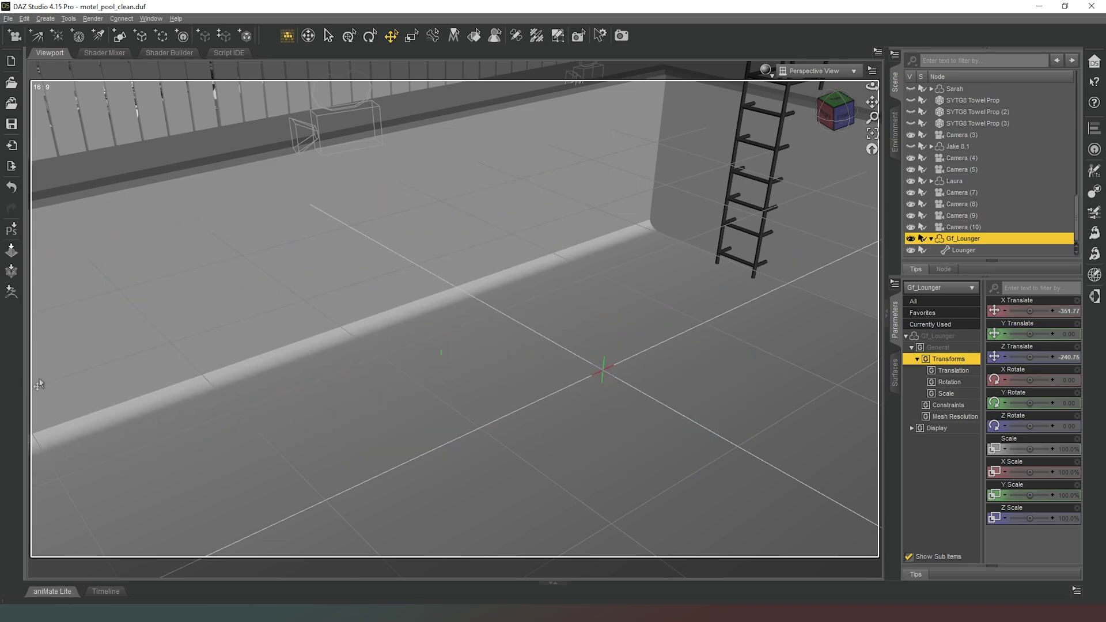
mouse_move(836, 114)
left_mouse_down()
mouse_move(743, 115)
mouse_move(824, 118)
mouse_move(835, 101)
left_mouse_up()
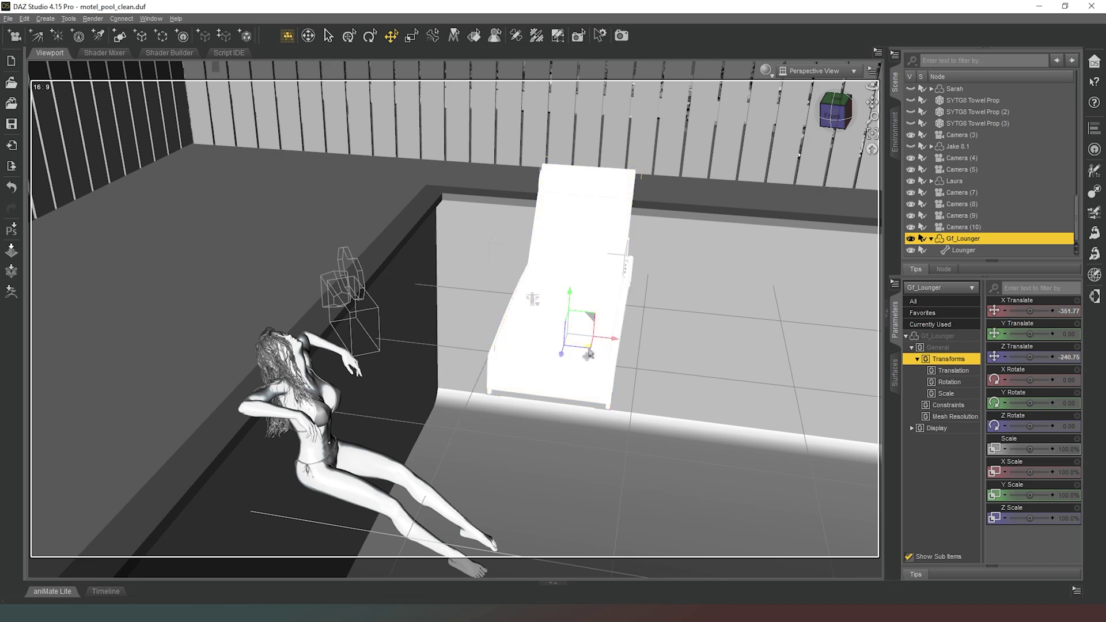
left_click_drag(585, 352, 614, 268)
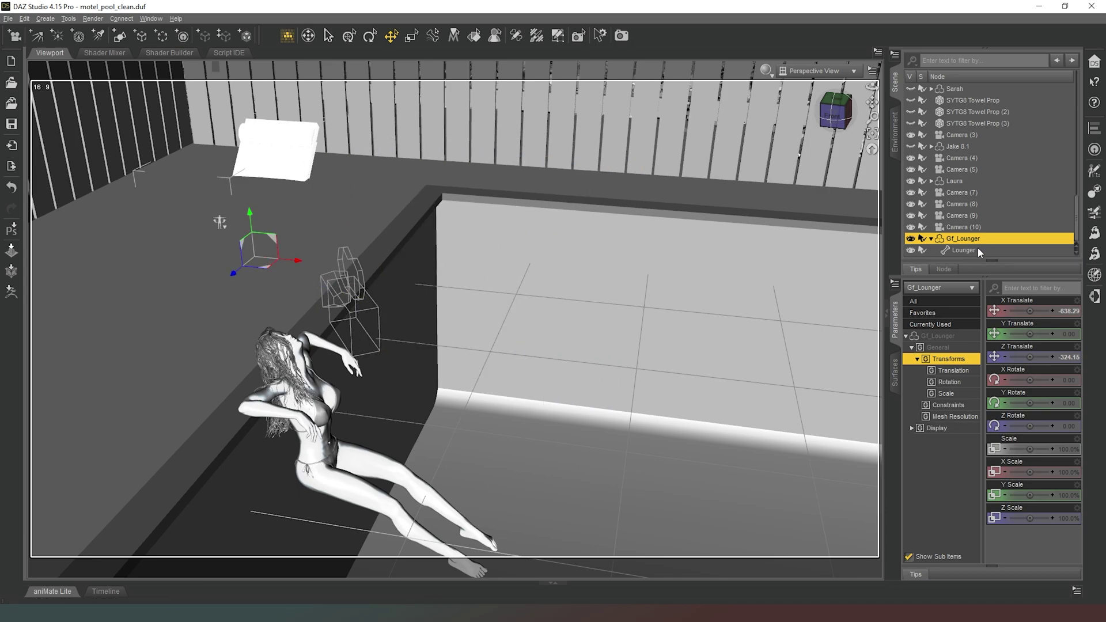
key("Delete")
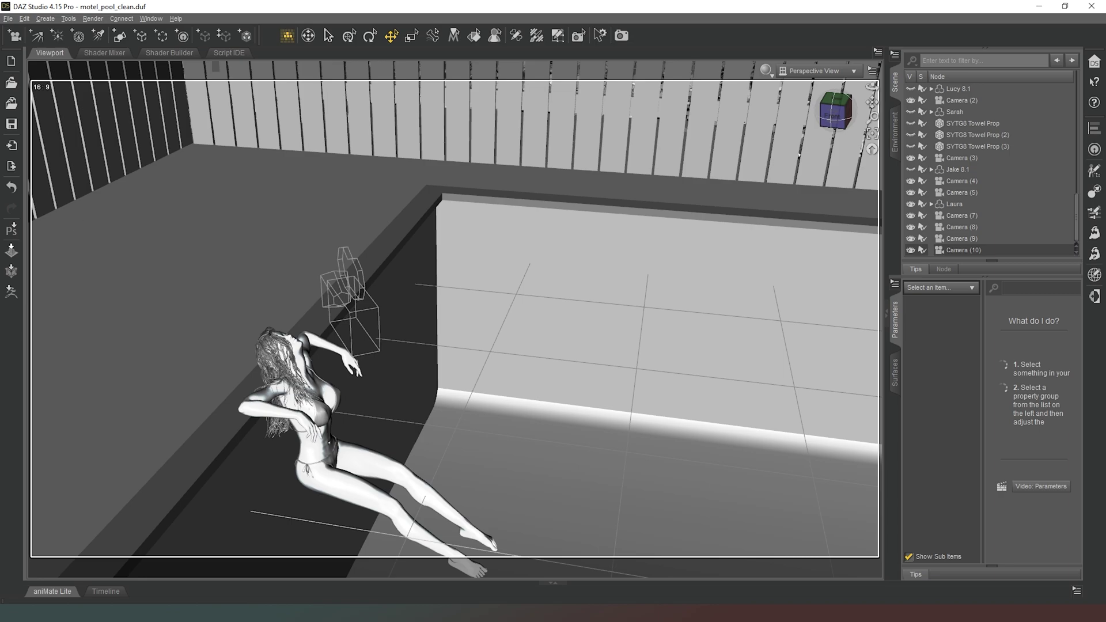
key("ctrl+s")
Move the AC_DA_Lounger from the pool's center to the far deck corner behind the figure, at about X -634, Z -314
left_click(844, 115)
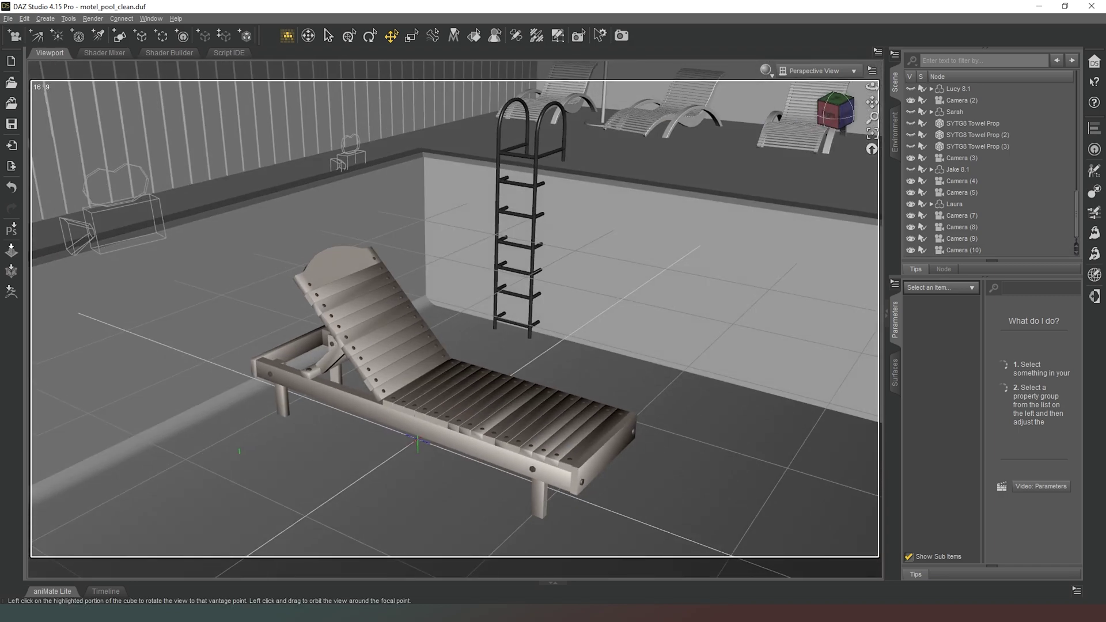
left_click(453, 436)
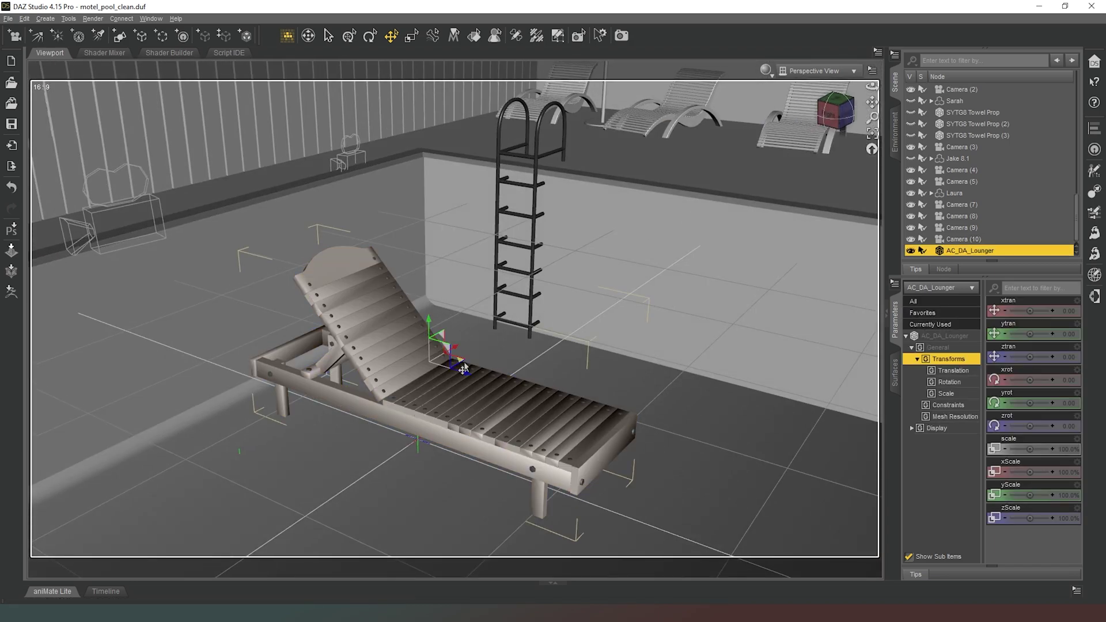
left_click_drag(463, 367, 52, 512)
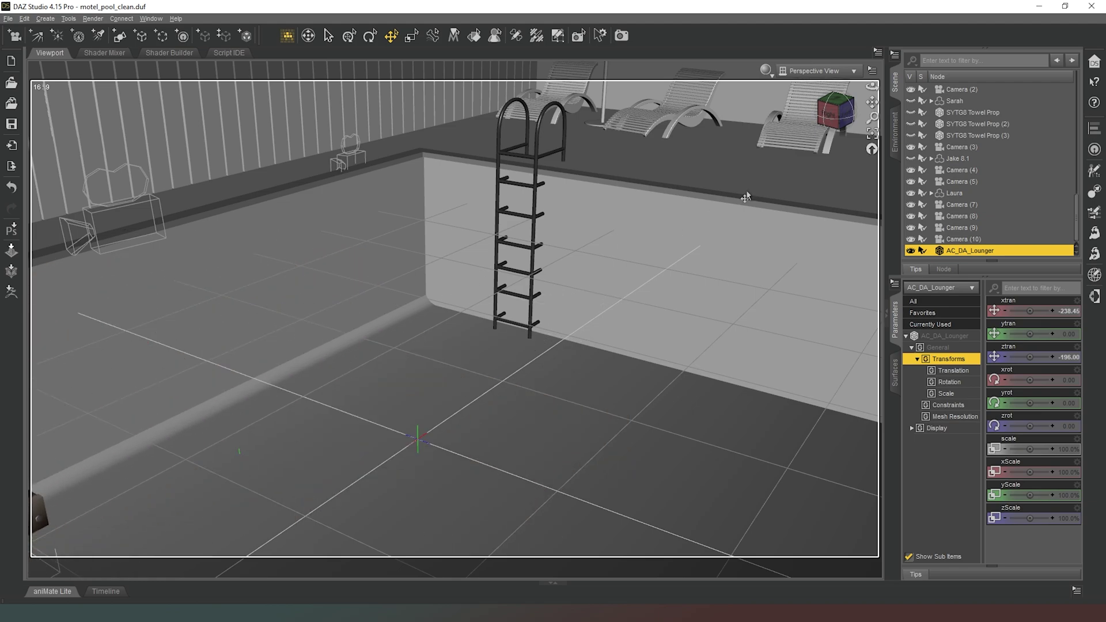
left_click(830, 116)
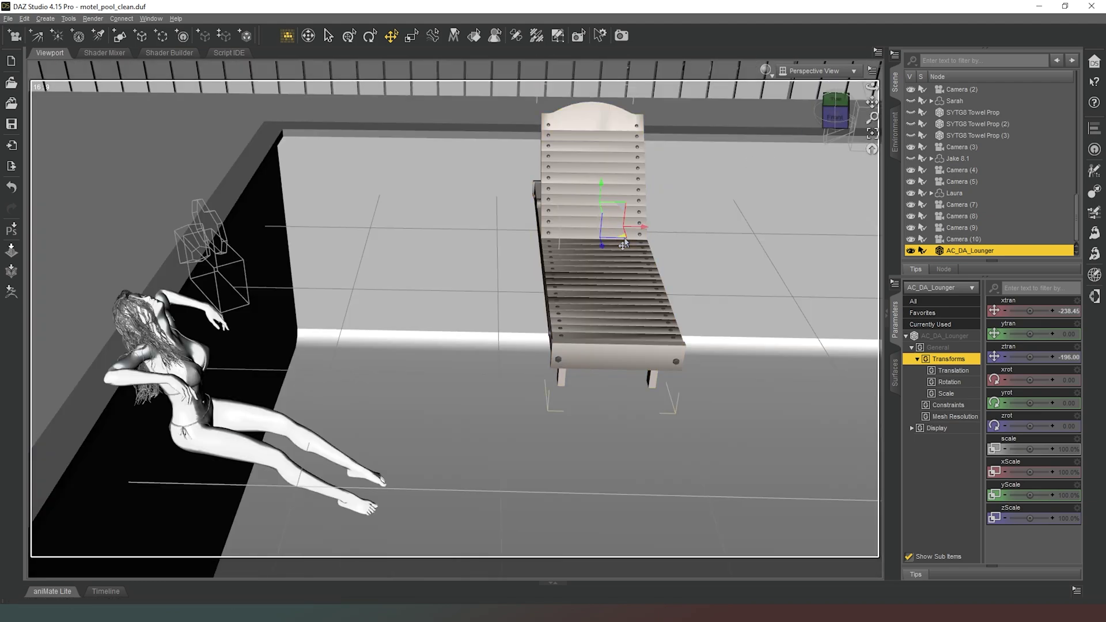
left_click_drag(266, 200, 79, 163)
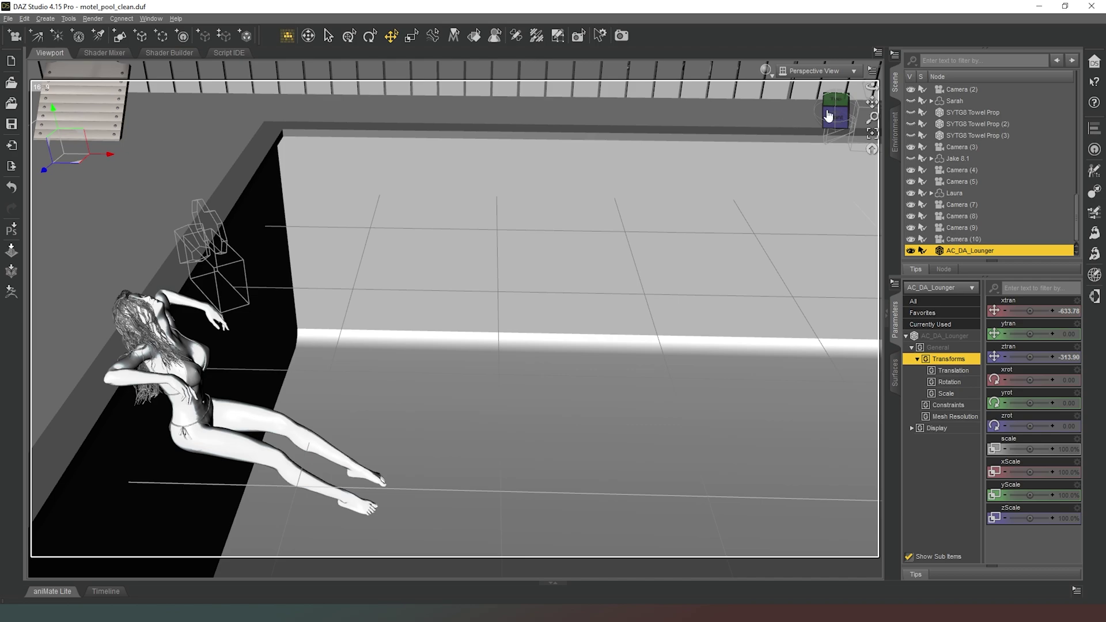
Set the AC_DA_Lounger's Y rotation to 76 degrees
mouse_move(829, 114)
left_mouse_down()
mouse_move(807, 112)
mouse_move(803, 97)
mouse_move(813, 116)
left_mouse_up()
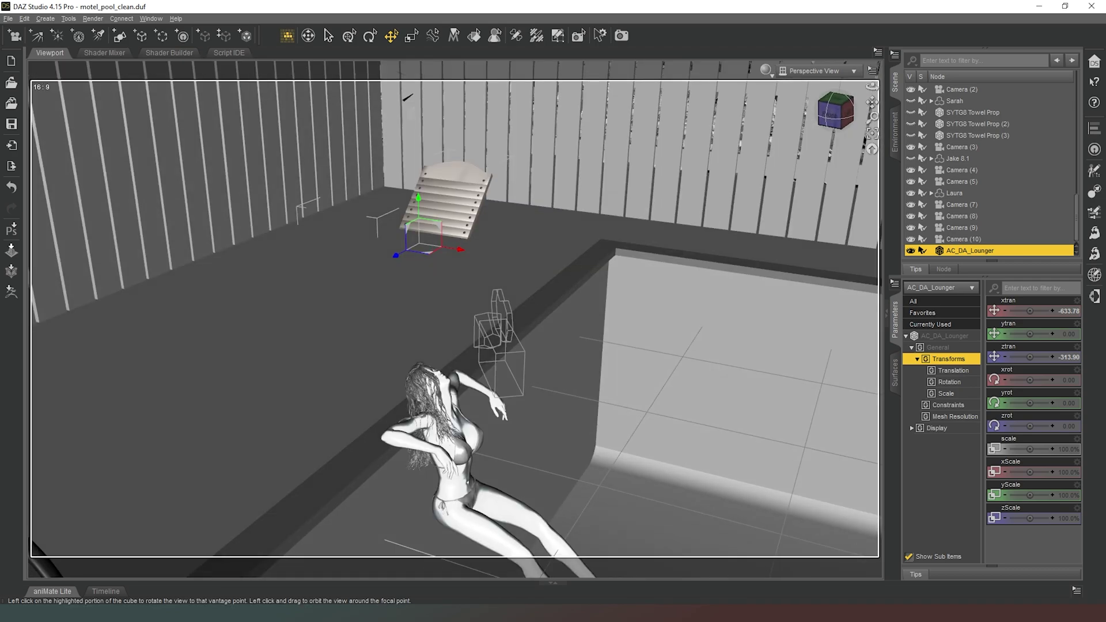
scroll(792, 123, "up", 1)
scroll(792, 123, "up", 1)
scroll(463, 248, "up", 2)
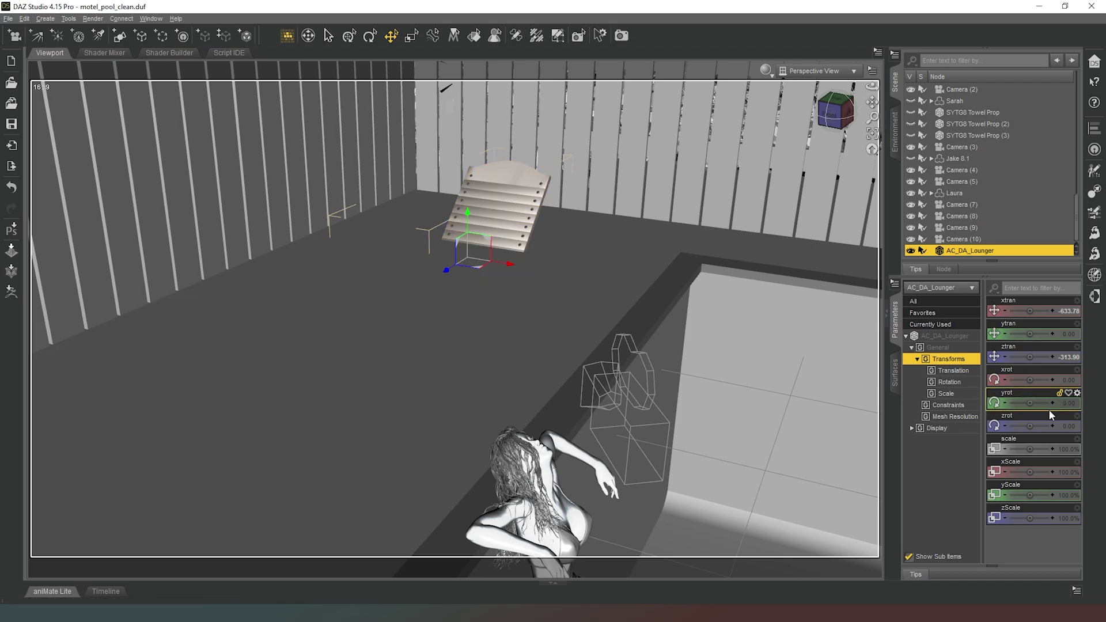
left_click(1066, 403)
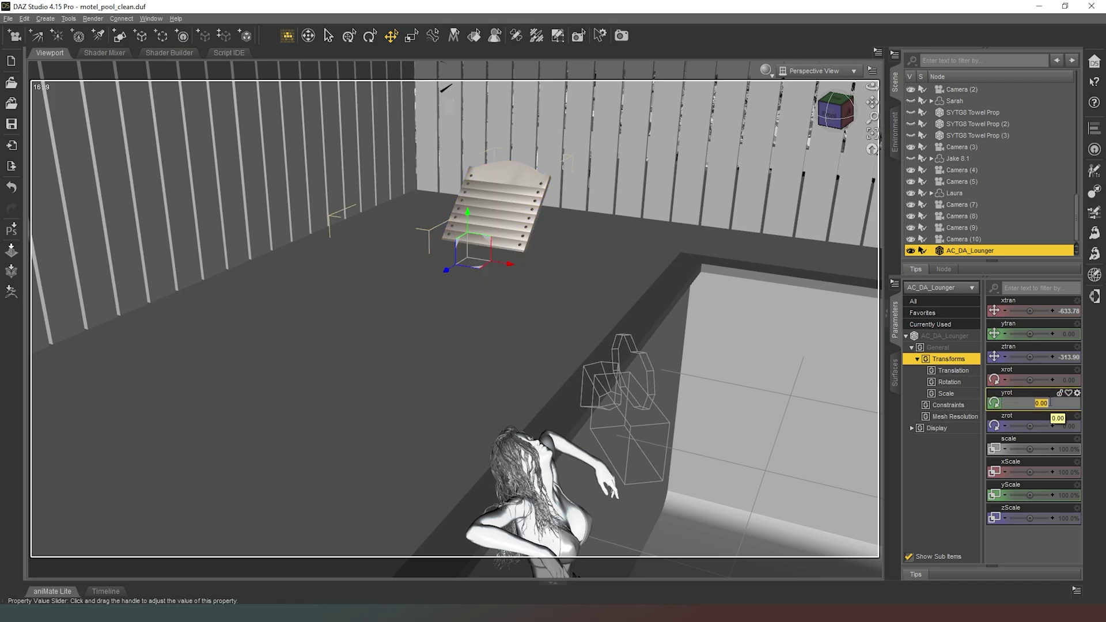
type("76")
key("Return")
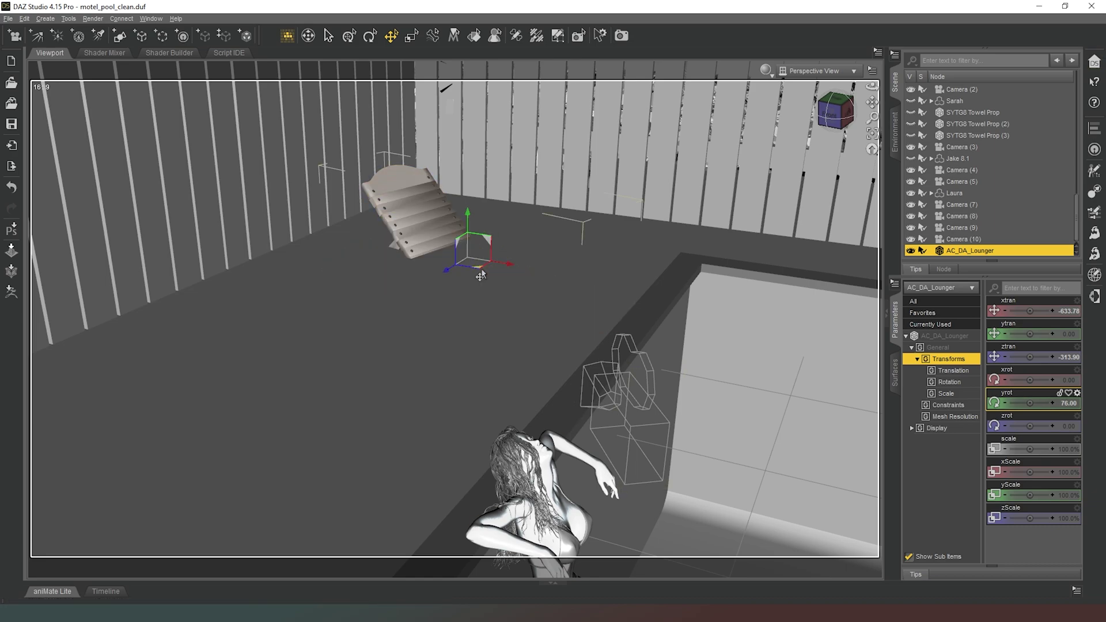
Raise the AC_DA_Lounger to deck level and shift it behind the figure, to about X -630, Y 40, Z -207
left_click_drag(469, 282, 393, 207)
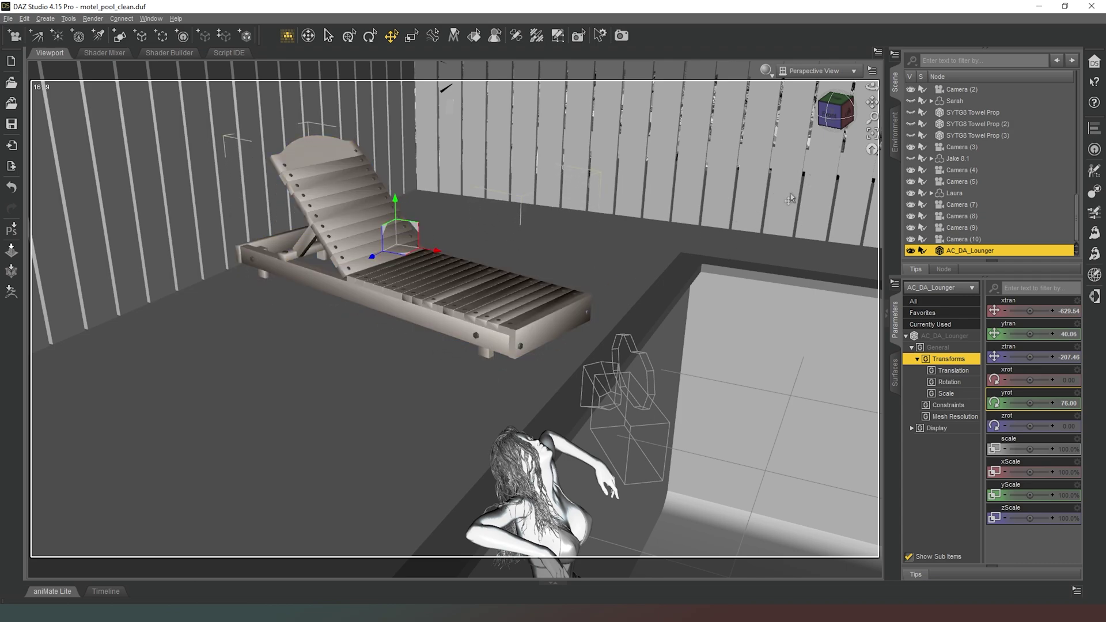
left_click_drag(872, 87, 857, 147)
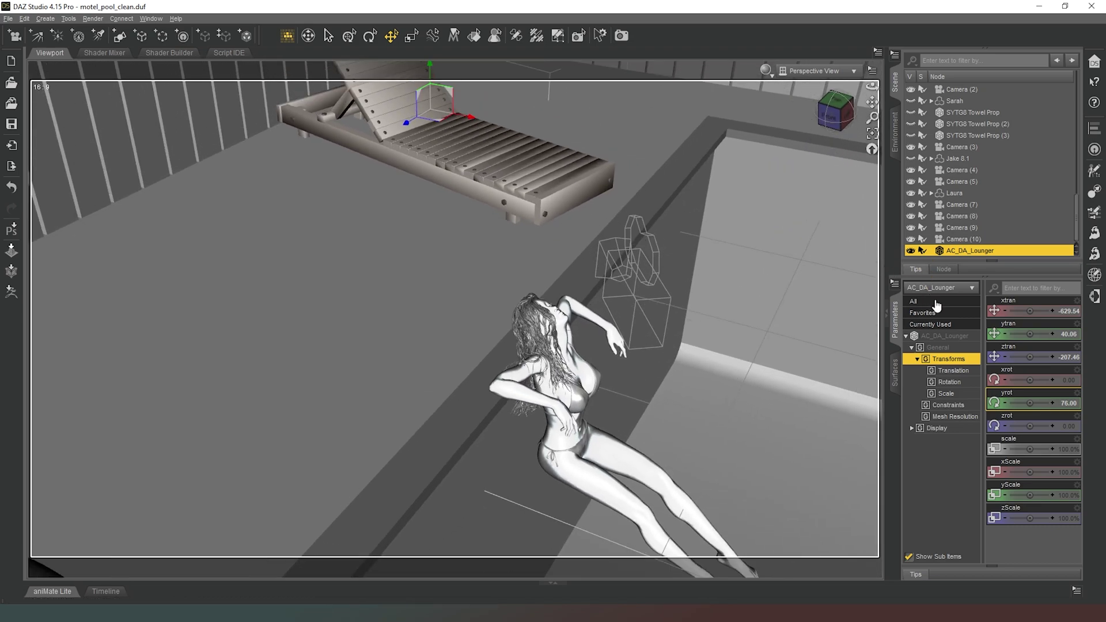
left_click_drag(935, 306, 935, 426)
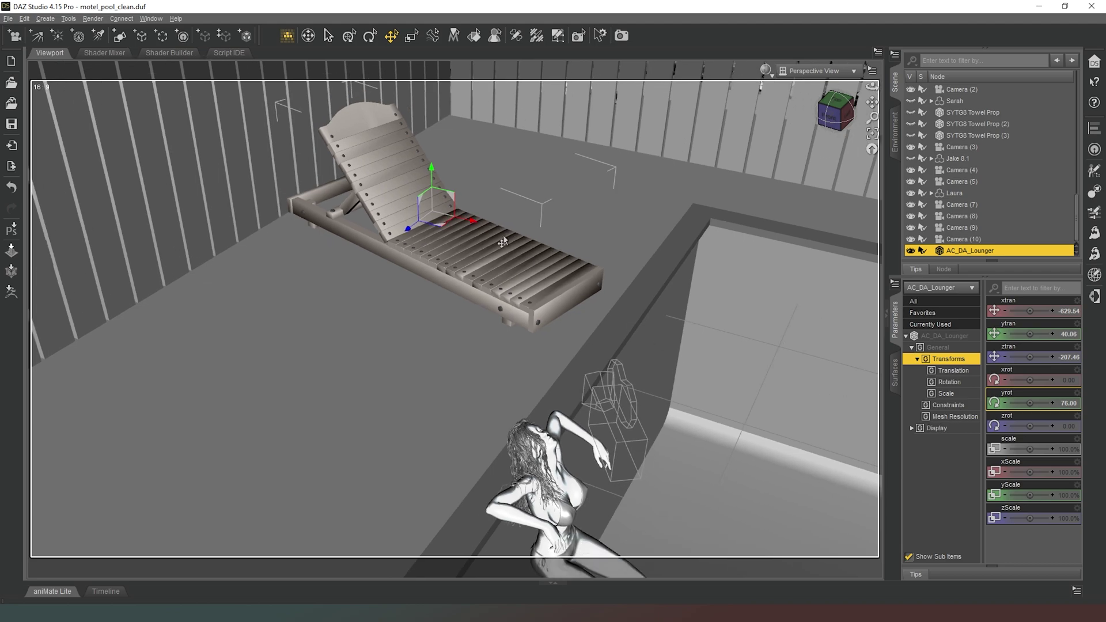
middle_click_drag(638, 527, 640, 468)
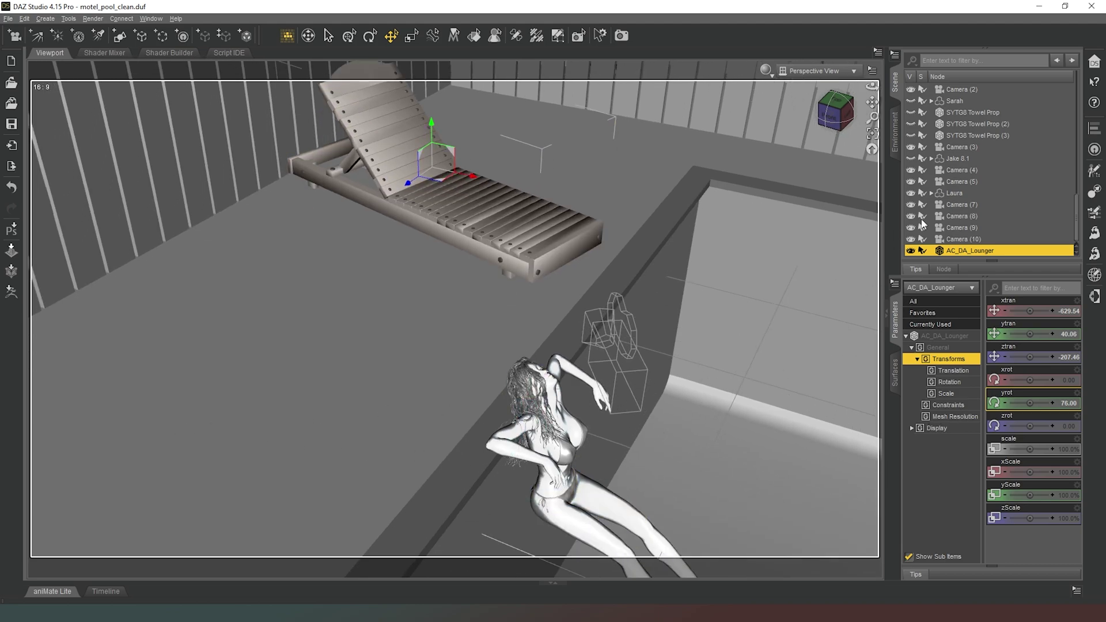
Restore the default figure pose of the female figure seated at the pool's edge
left_click(950, 193)
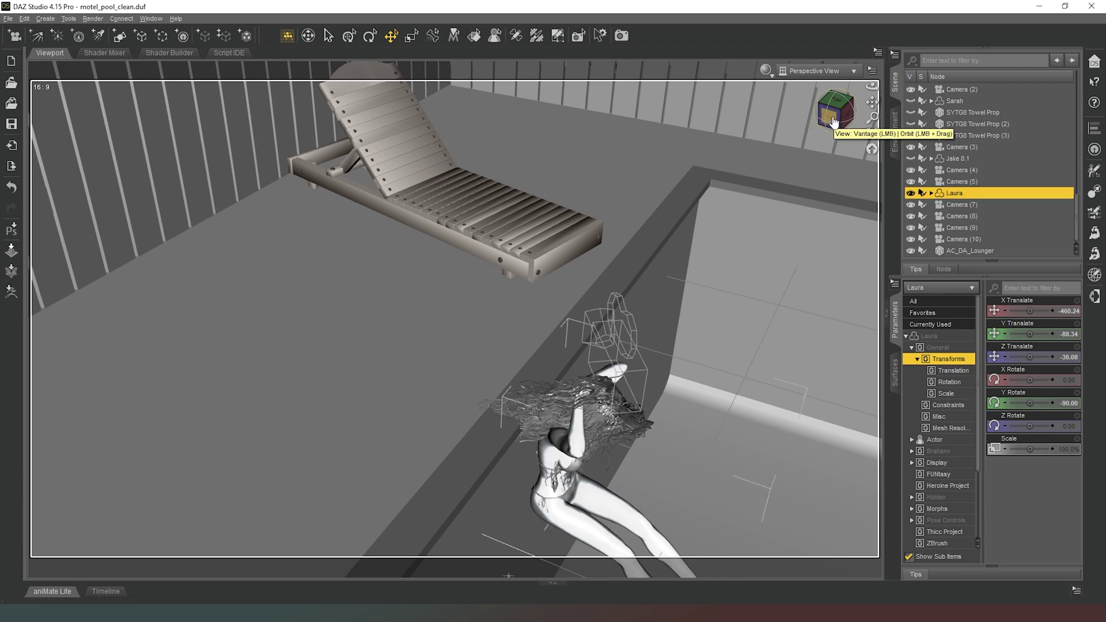
left_click_drag(831, 122, 879, 144)
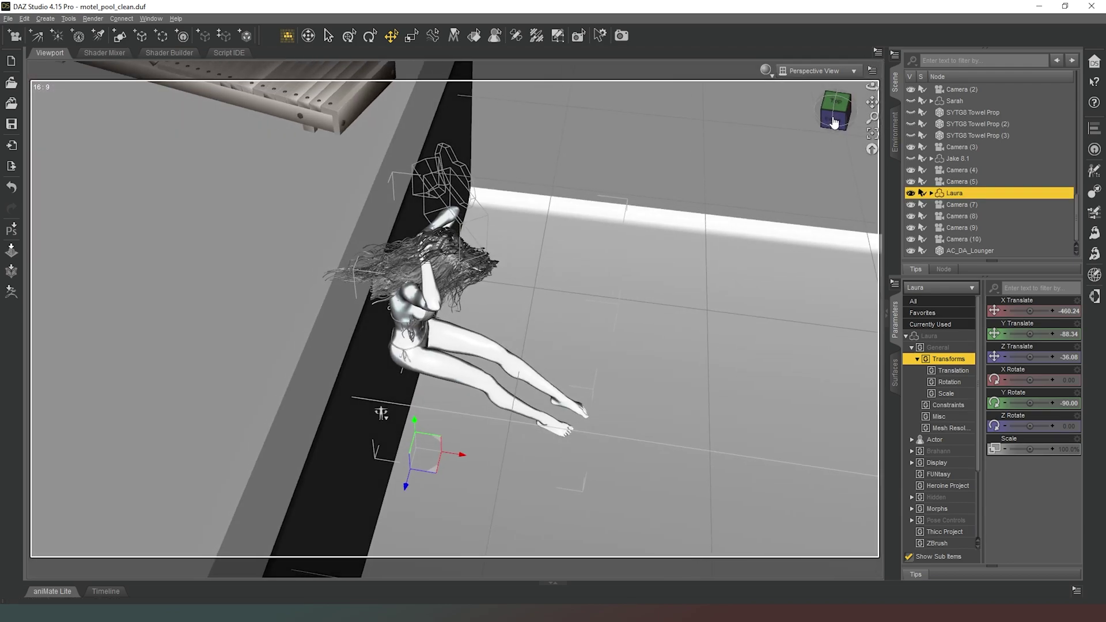
left_click(385, 427)
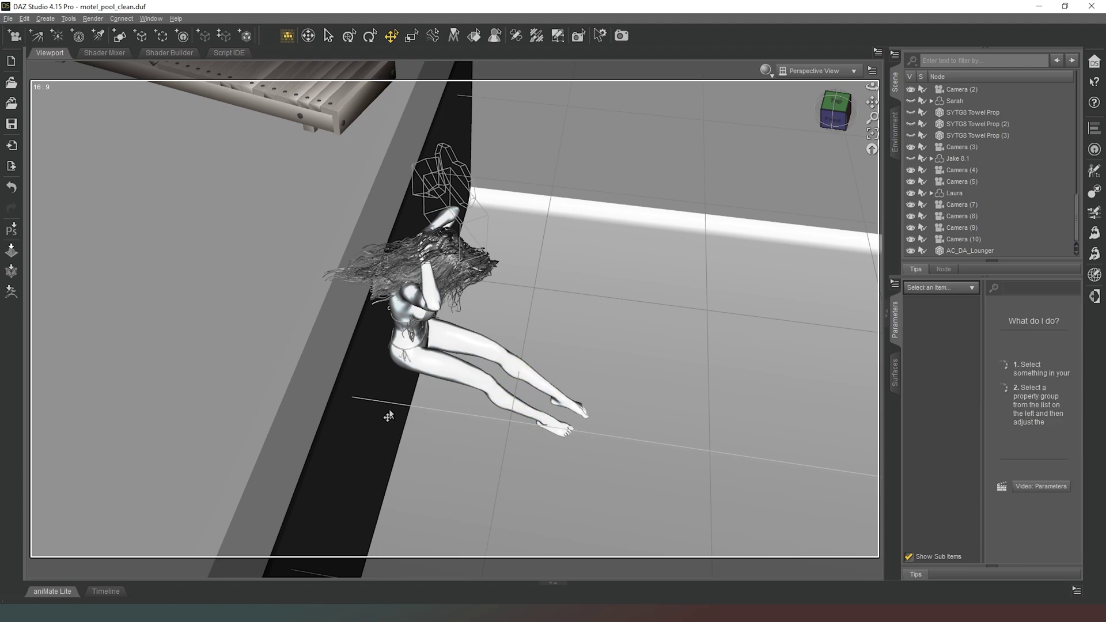
left_click(959, 192)
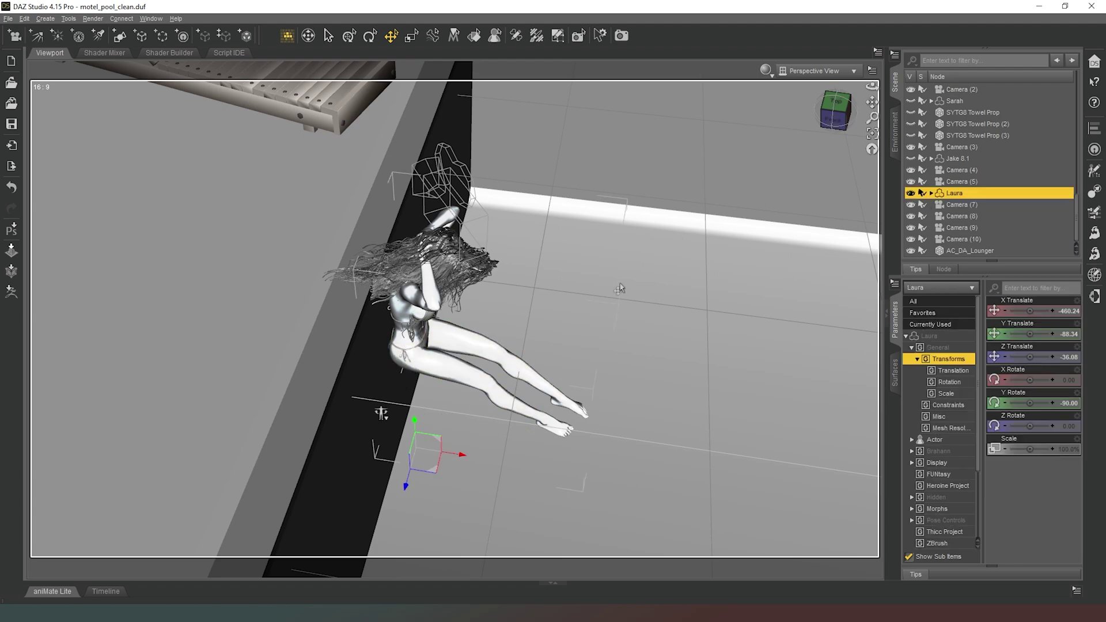
left_click(383, 415)
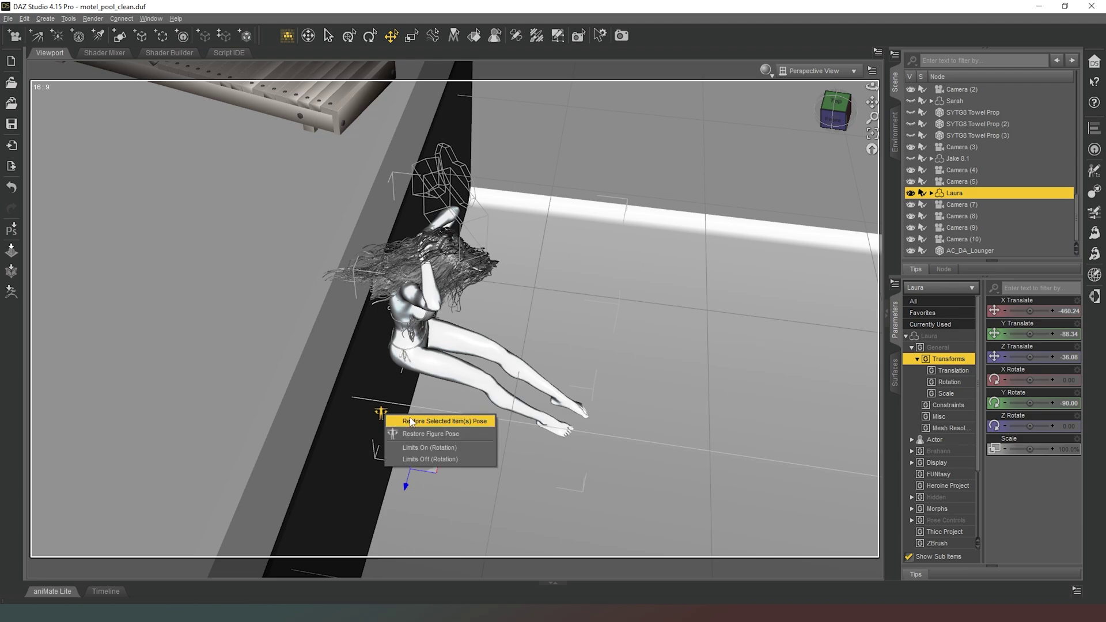
left_click(430, 435)
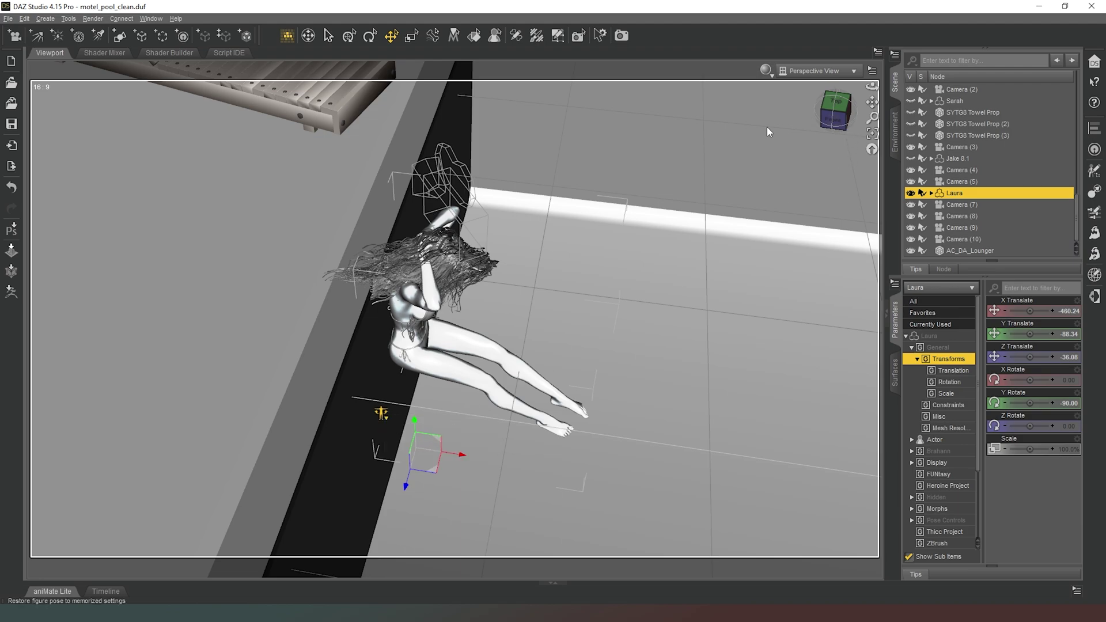
Move the standing figure from the pool onto the lounger, to about X -570, Y 46, Z -183
left_click_drag(841, 108, 922, 92)
left_click_drag(841, 109, 870, 124)
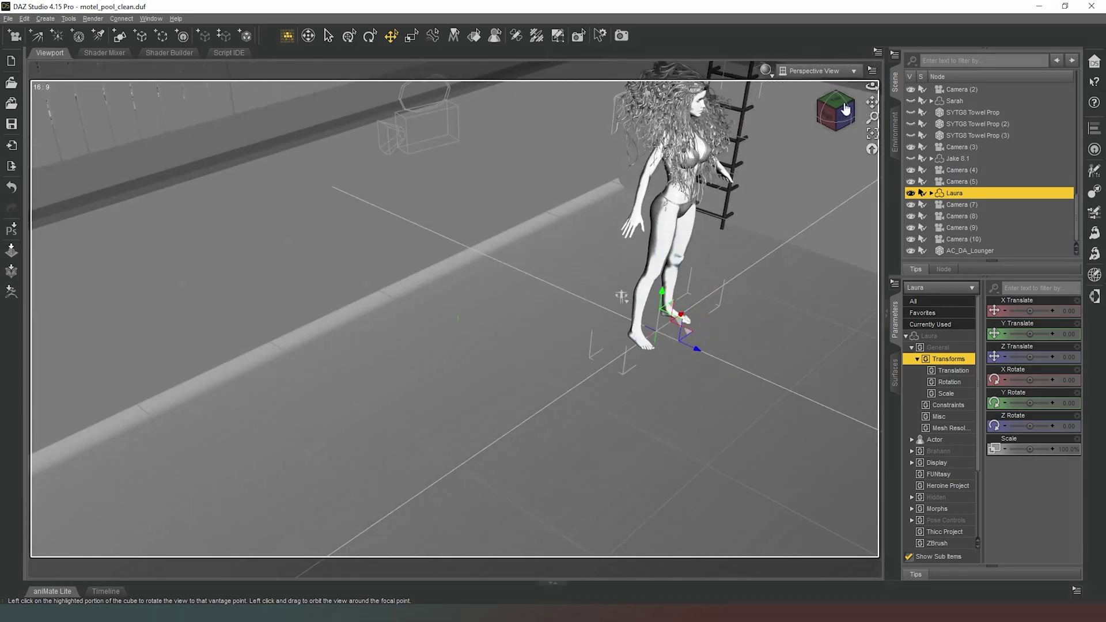
left_click_drag(684, 339, 187, 413)
left_click_drag(819, 118, 824, 118)
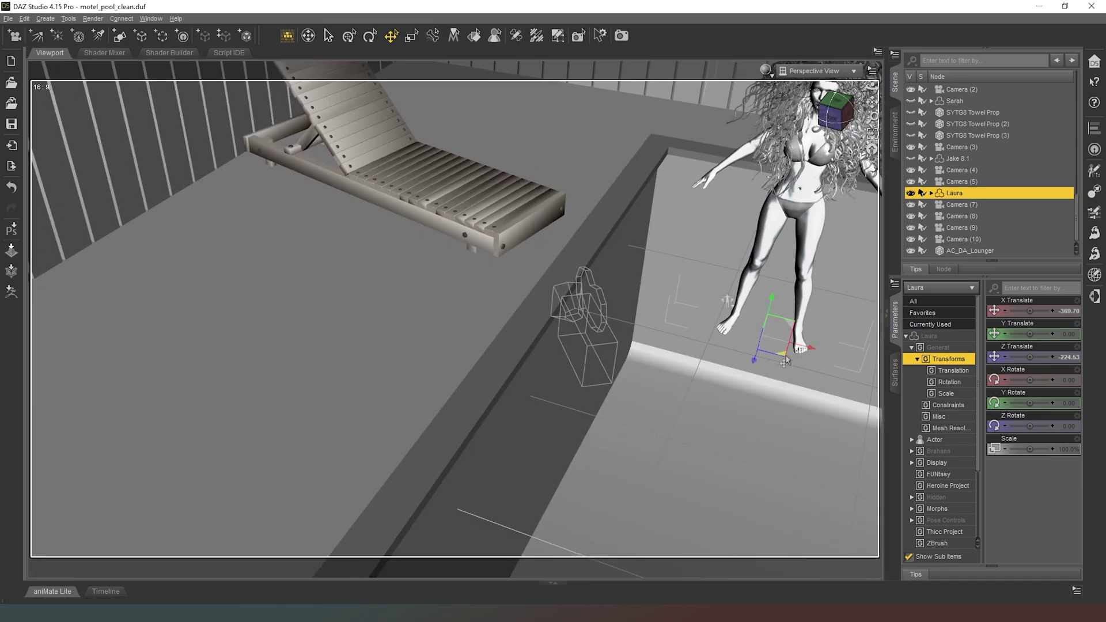
left_click_drag(785, 361, 466, 301)
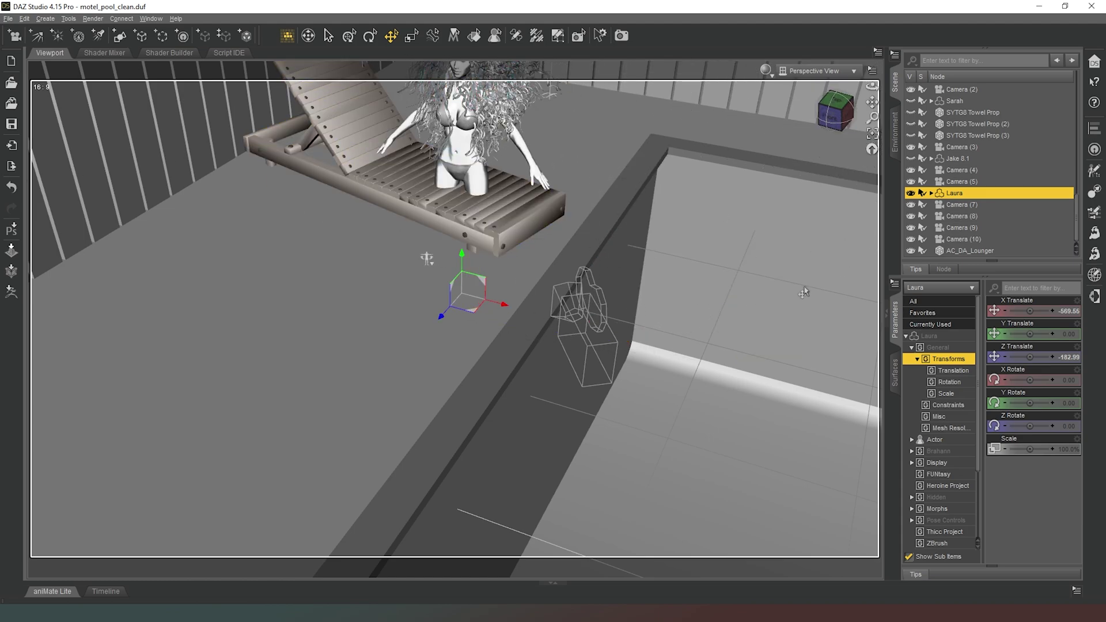
left_click_drag(1030, 334, 1070, 334)
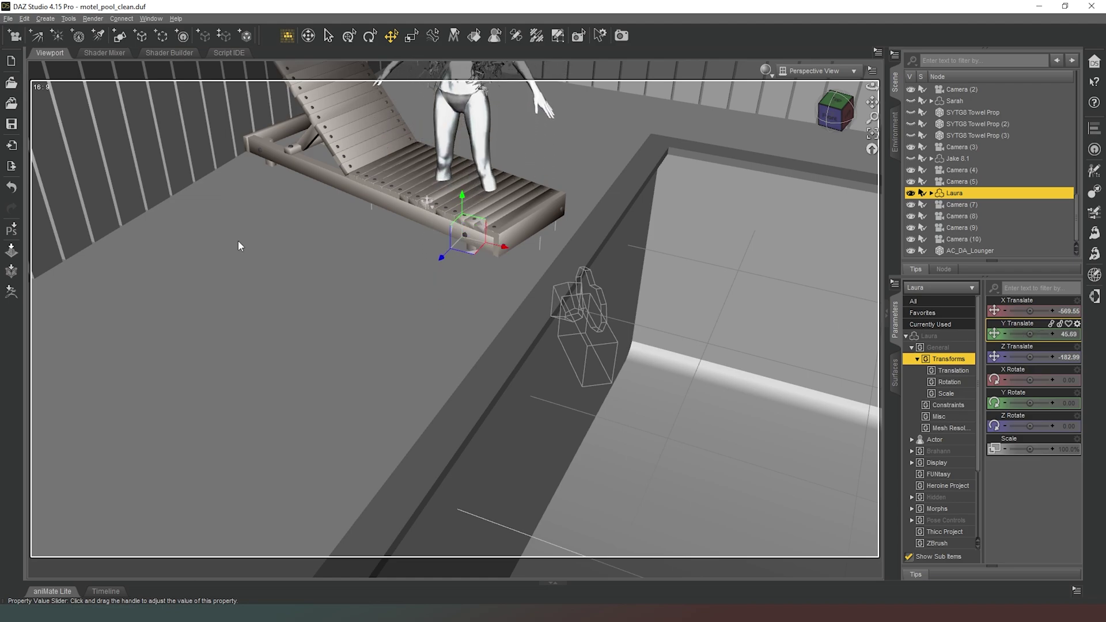
Delete the figure's dForce Long Wet Hair and Long Wet Hair Add On, and make the Leony Ponytail hair visible
middle_click_drag(244, 67, 246, 102)
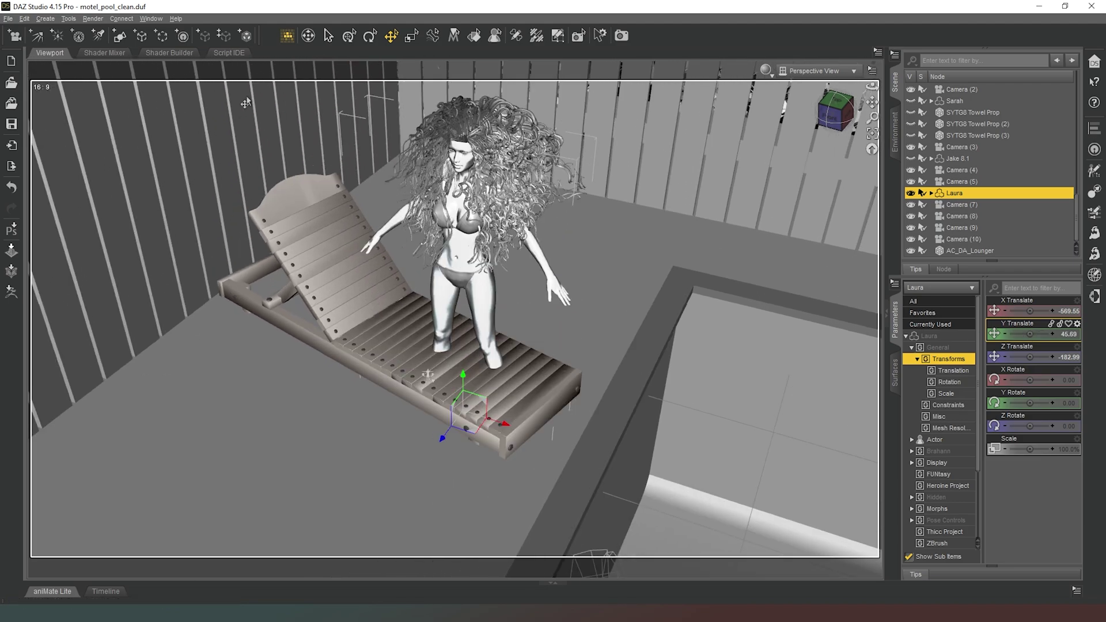
left_click_drag(246, 103, 195, 96, "alt")
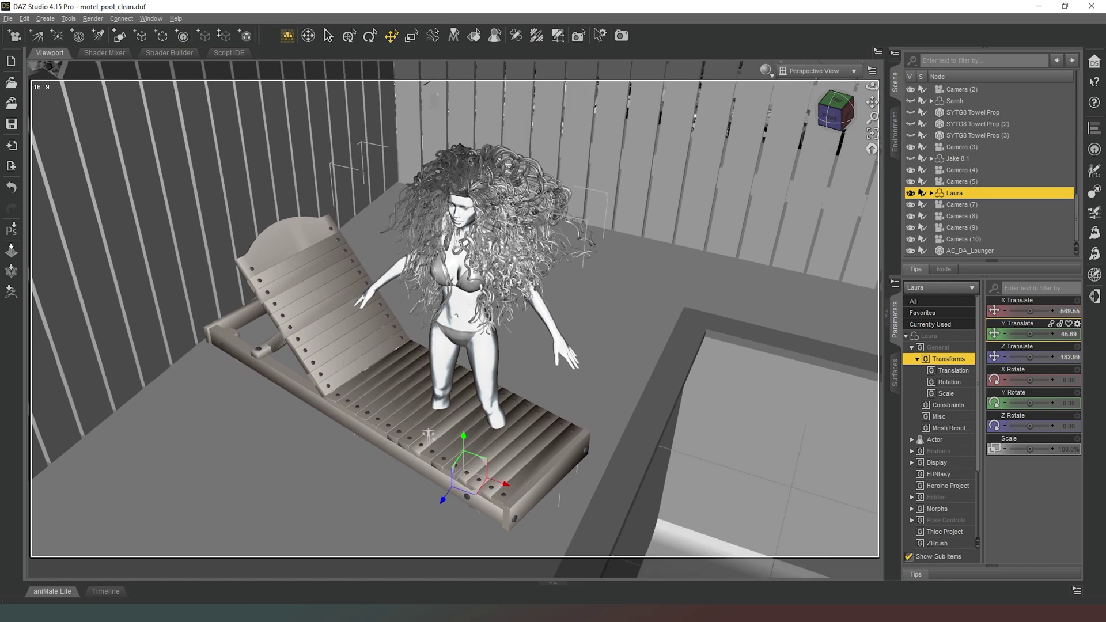
left_click(931, 194)
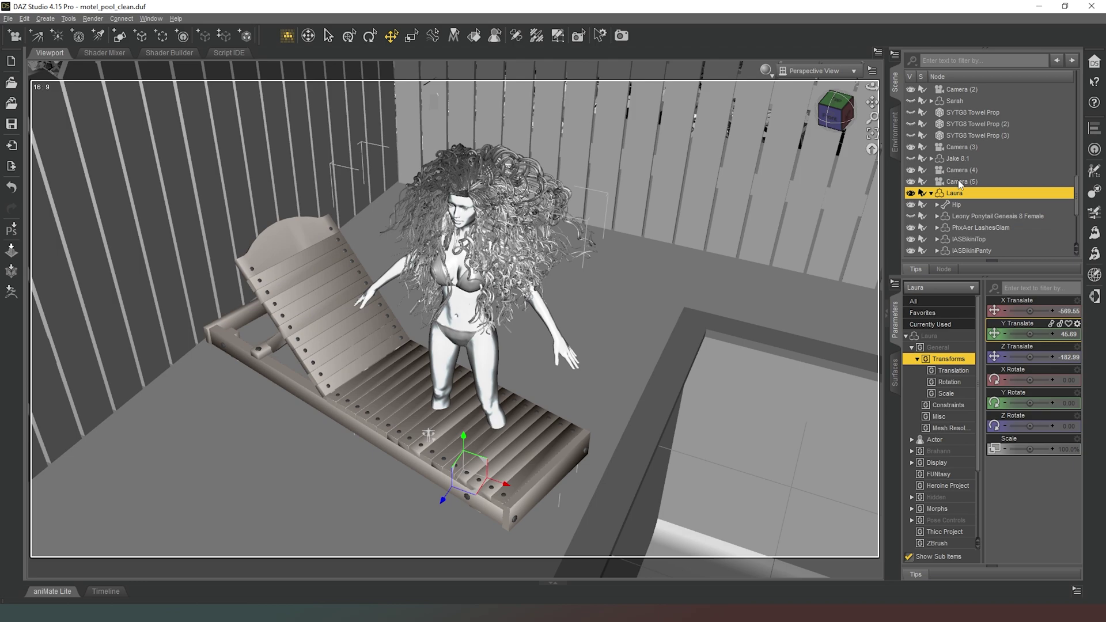
scroll(959, 182, "down", 3)
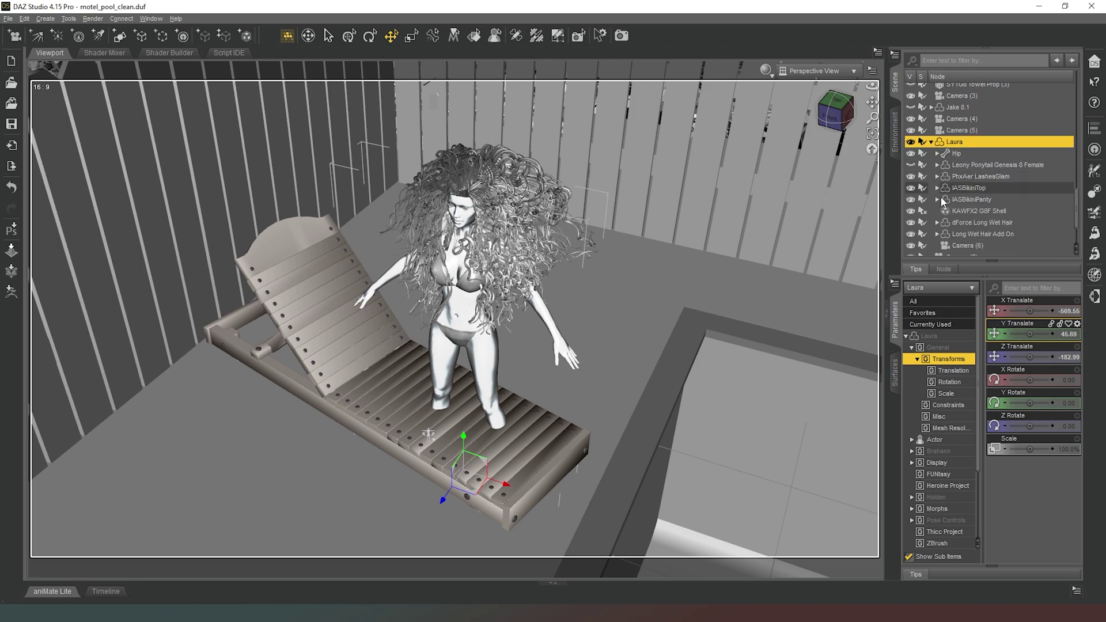
left_click(979, 229)
key("Delete")
left_click(979, 223)
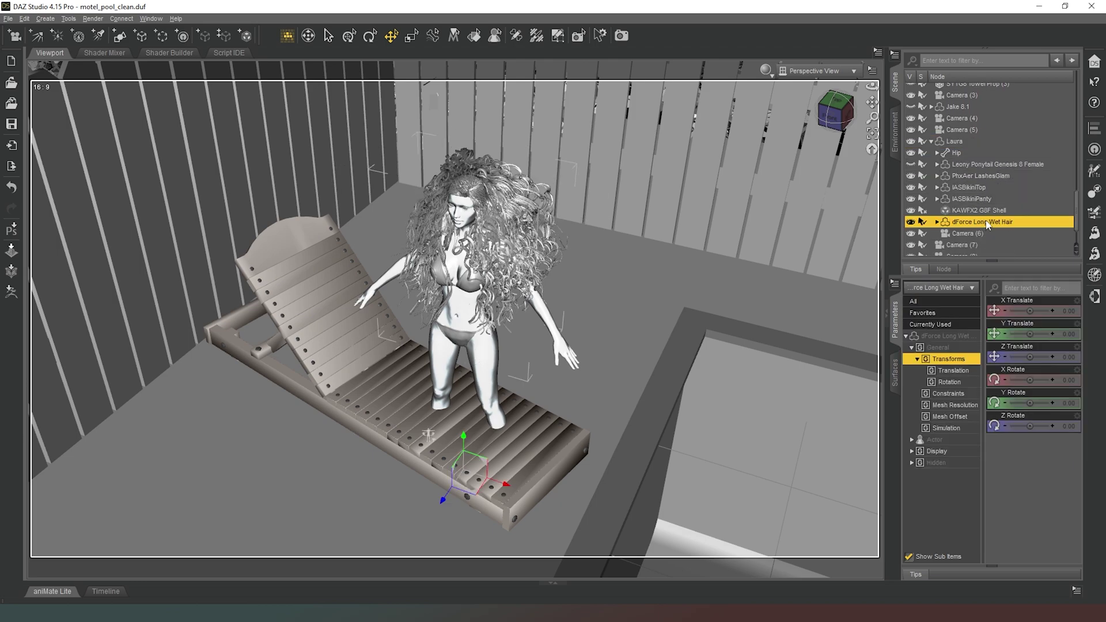
key("Delete")
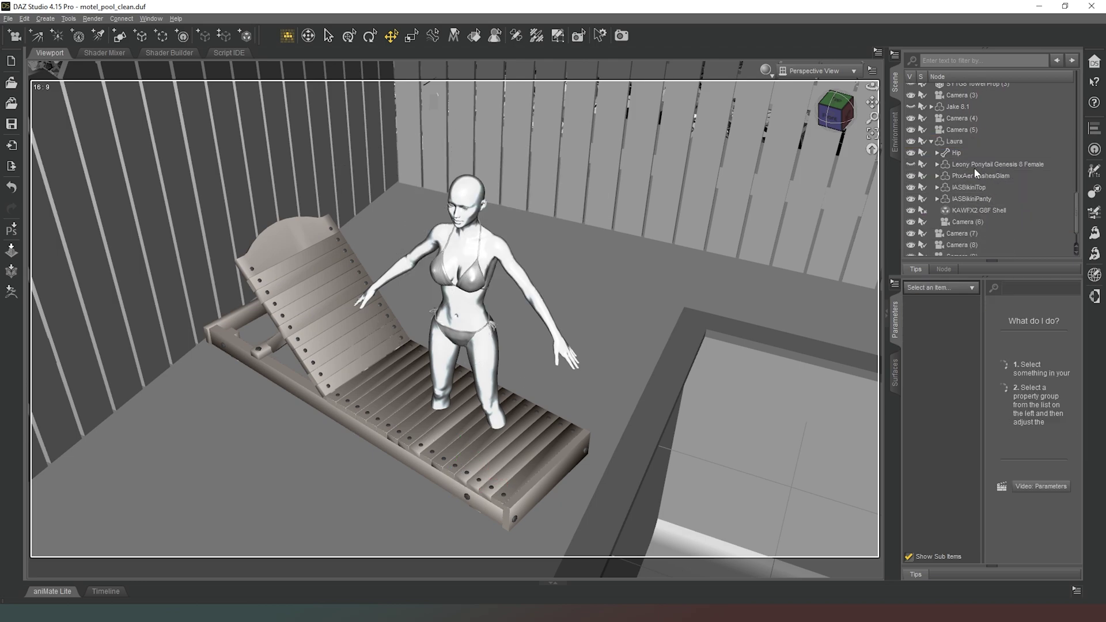
left_click(910, 164)
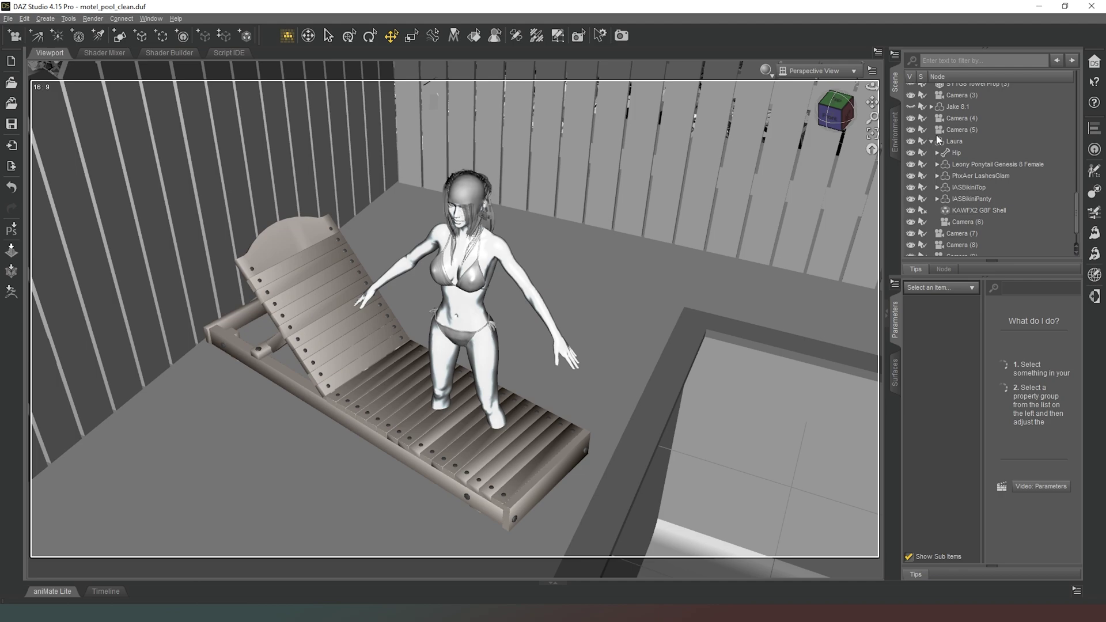
left_click(932, 142)
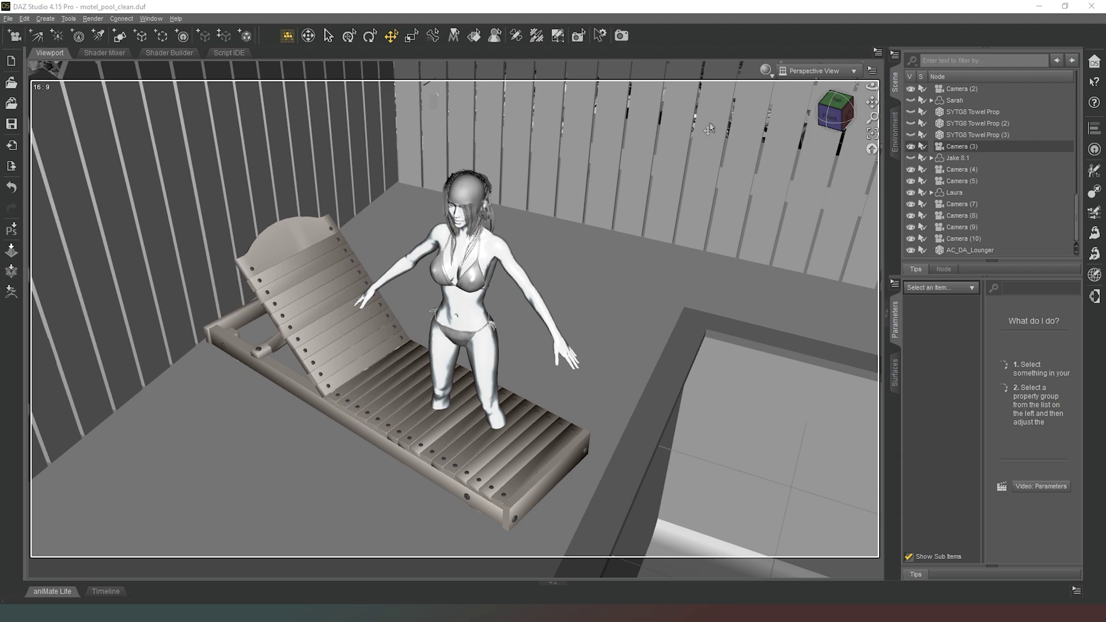
Save the scene and apply a reclining pose to the figure on the lounger
left_click(951, 192)
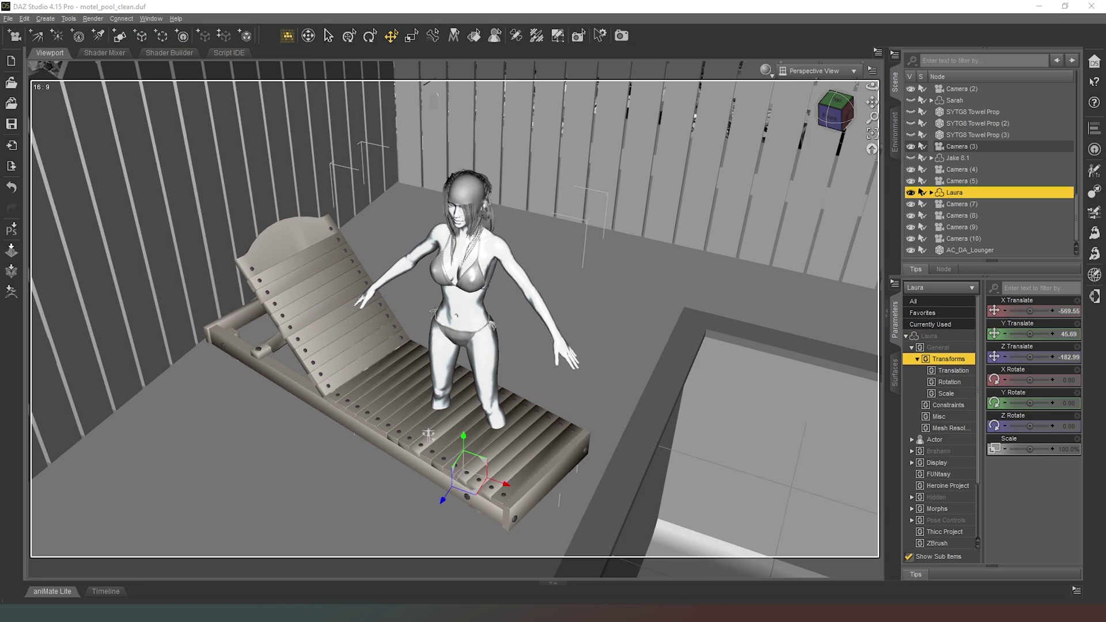
key("ctrl+s")
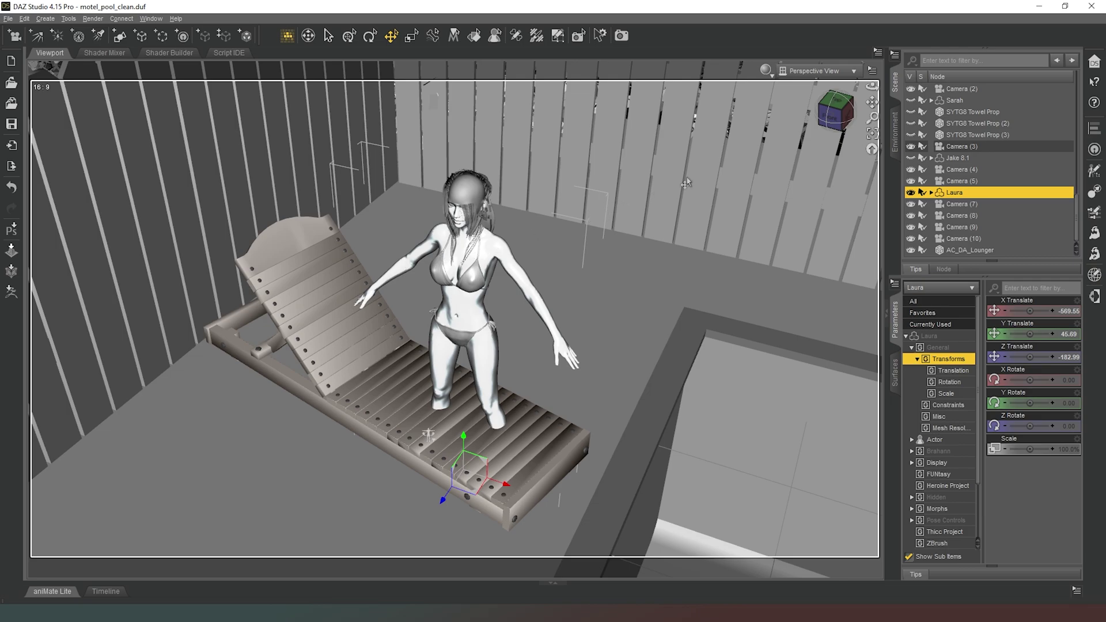
left_click_drag(828, 123, 811, 235)
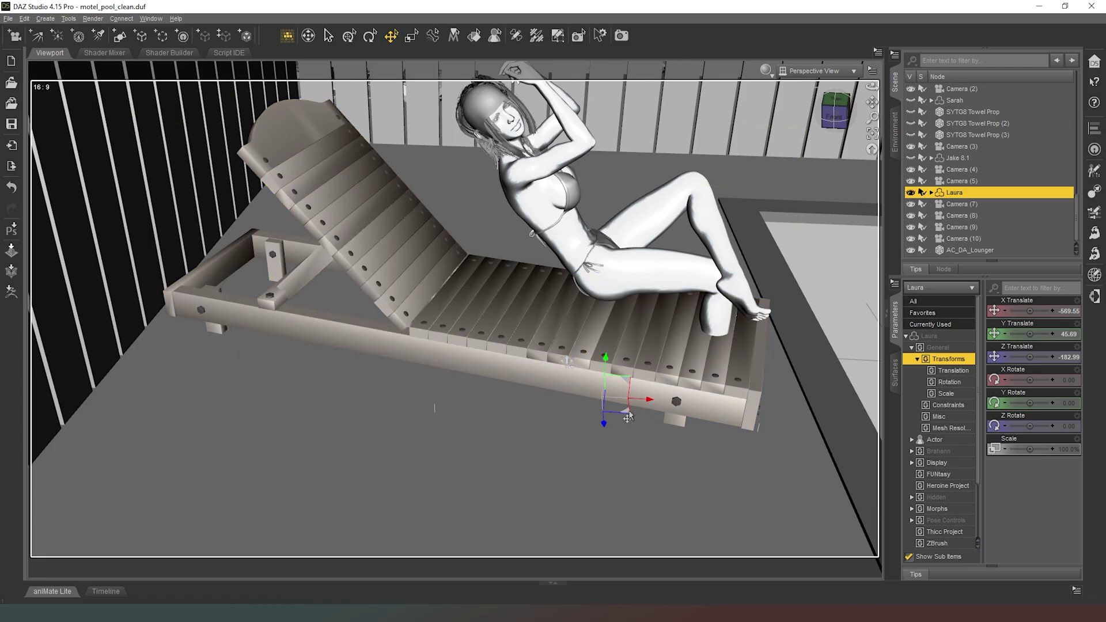
Slide the reclining figure along the lounger toward the backrest, to about X -635, Z -176
left_click_drag(606, 410, 488, 414)
left_click_drag(835, 122, 795, 158)
middle_click_drag(795, 158, 631, 426)
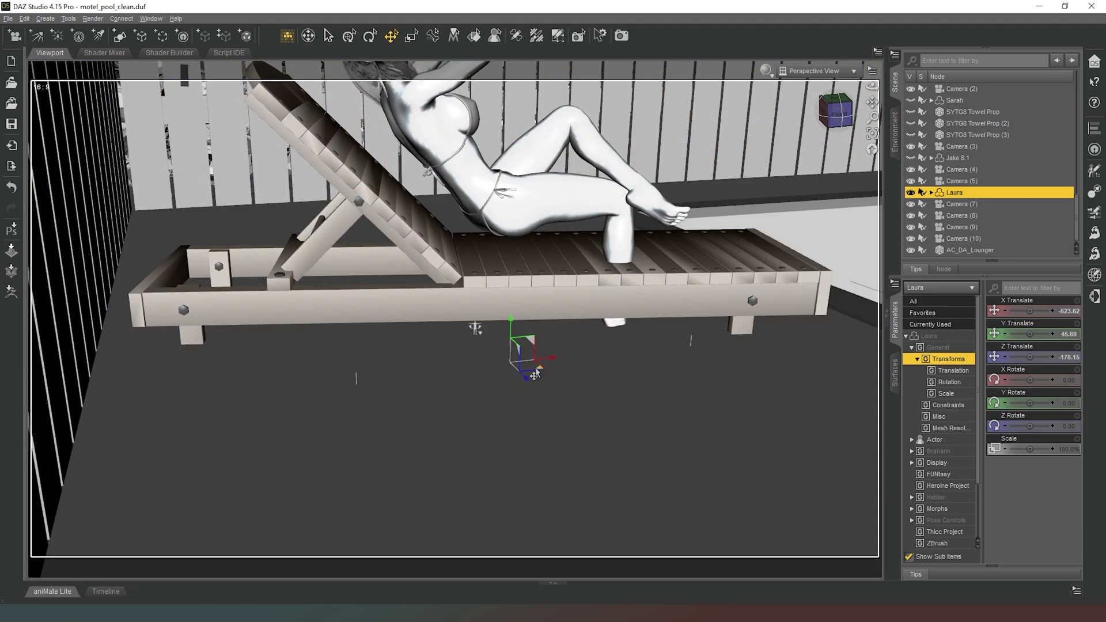
left_click_drag(535, 375, 509, 377)
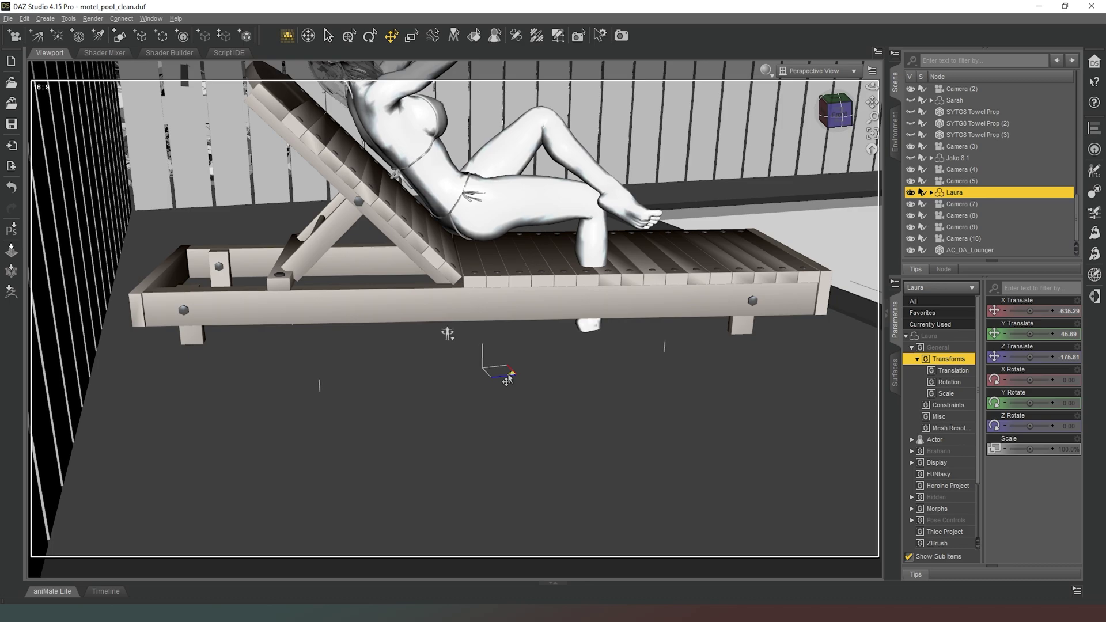
Lower the figure onto the slats to about Y 32 and shift it across the lounger to about X -632, Z -188
left_click_drag(838, 118, 845, 143)
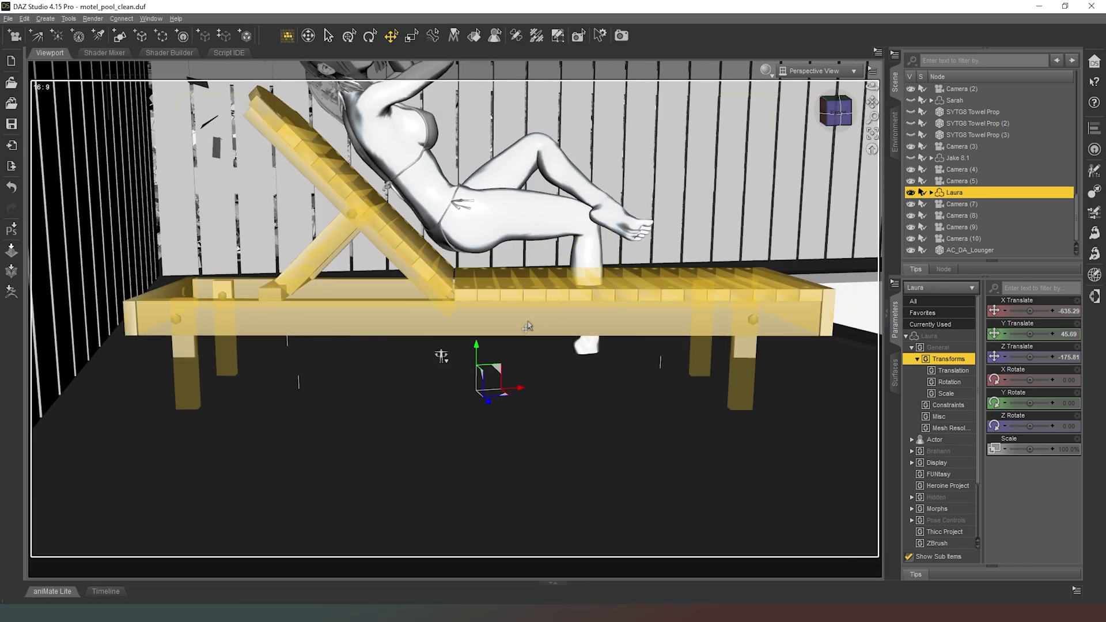
left_click_drag(476, 353, 483, 391)
middle_click_drag(522, 398, 464, 420)
left_click_drag(463, 420, 404, 452, "alt")
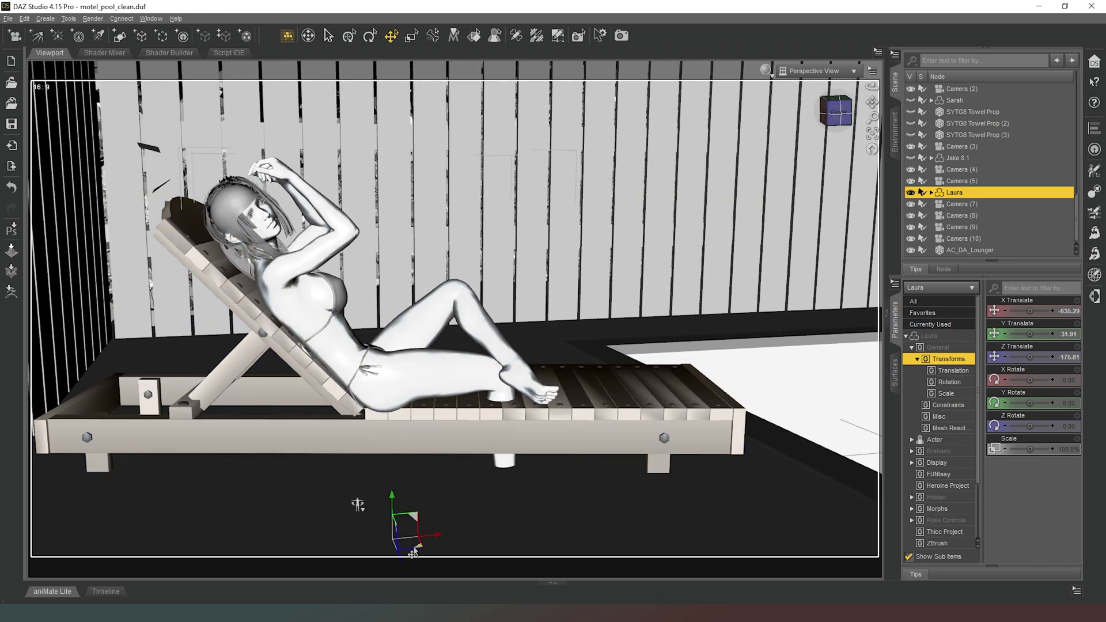
left_click_drag(412, 553, 468, 508)
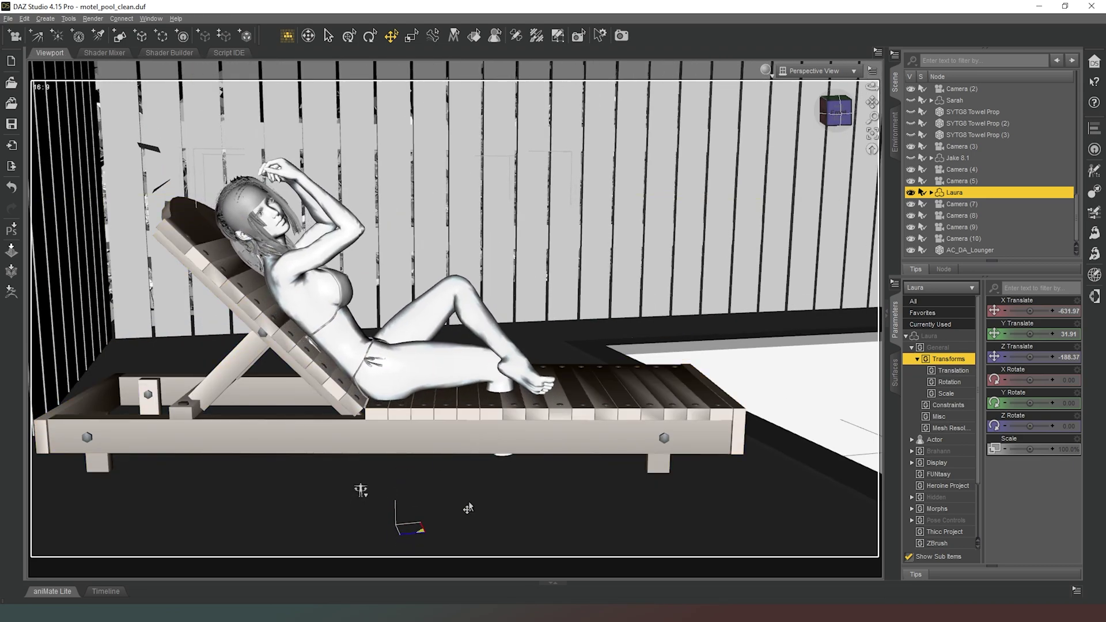
Fine-tune the reclining figure's height on the lounger to Y 31.66
mouse_move(835, 112)
left_mouse_down()
mouse_move(809, 144)
mouse_move(842, 122)
mouse_move(835, 112)
left_mouse_up()
scroll(778, 133, "up", 4)
middle_click_drag(778, 369, 753, 369)
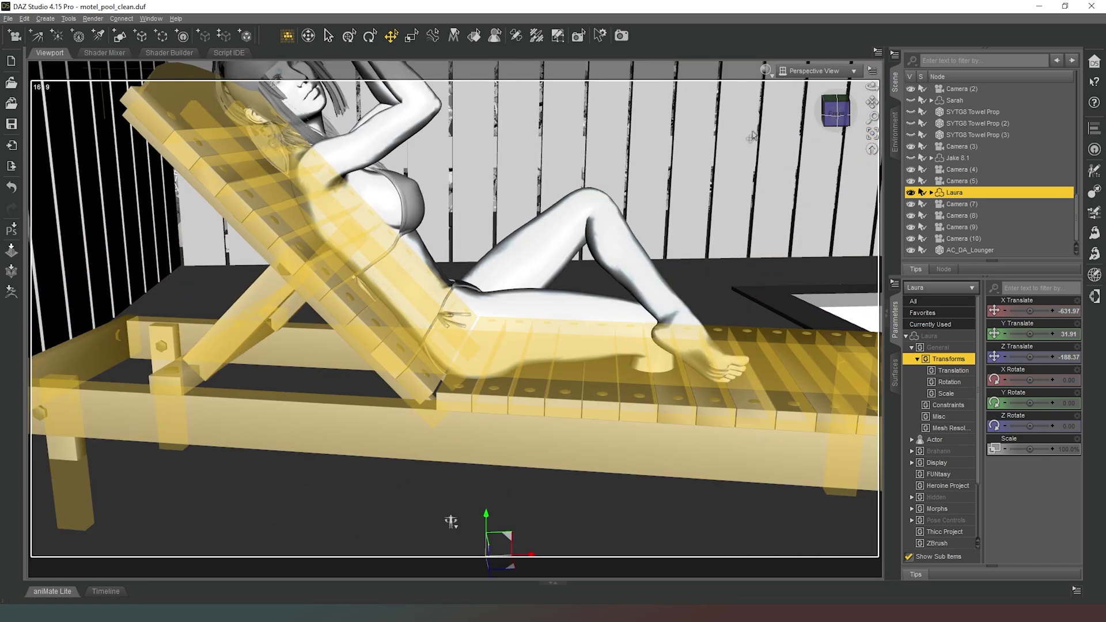
scroll(747, 135, "down", 3, "ctrl")
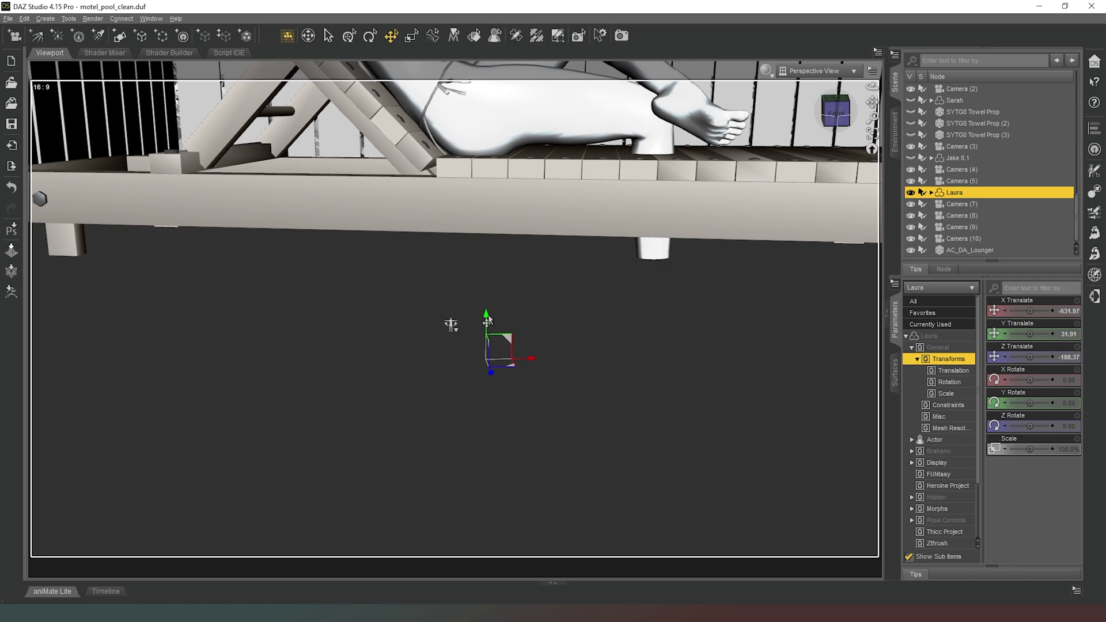
left_click_drag(485, 322, 499, 322)
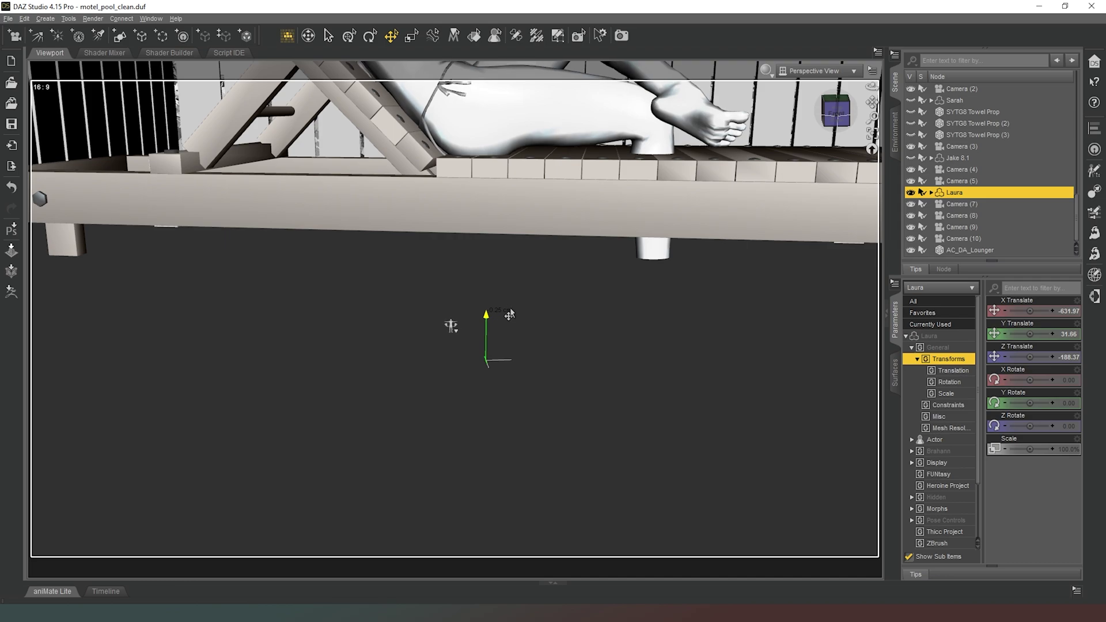
Examine from several angles how the figure's back, hips and feet rest on the lounger
left_click_drag(872, 87, 878, 94)
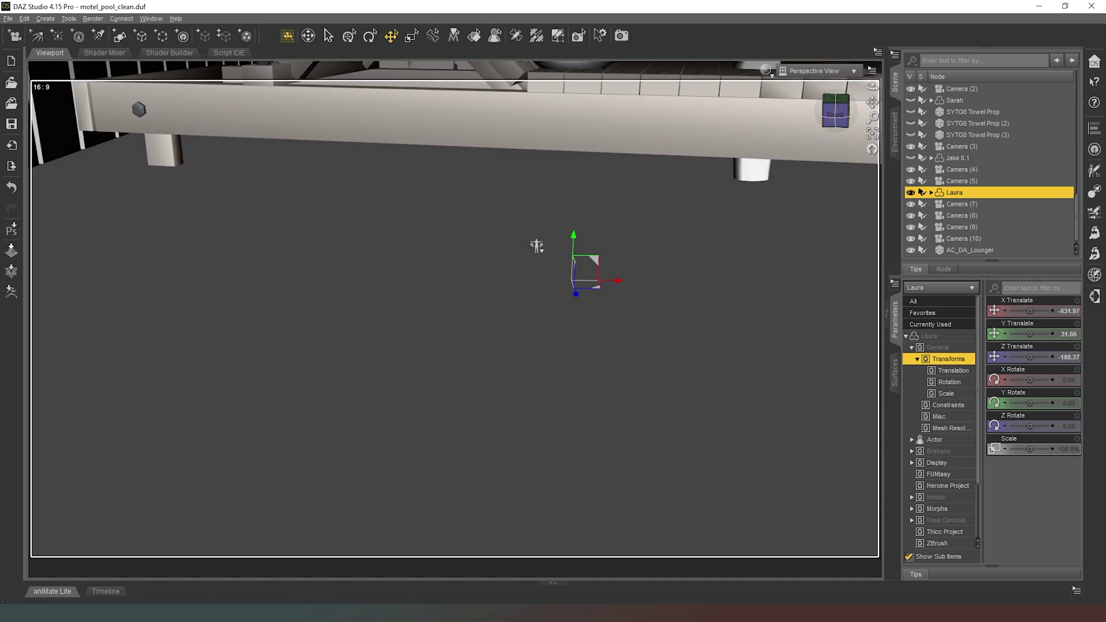
scroll(814, 140, "up", 4, "shift")
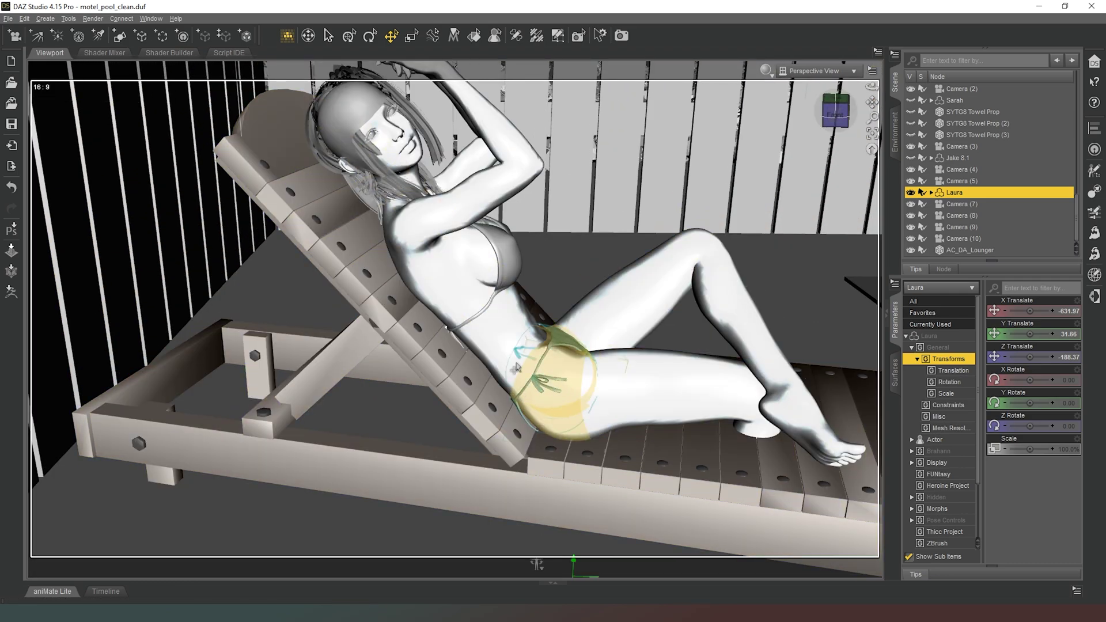
left_click_drag(823, 119, 841, 117)
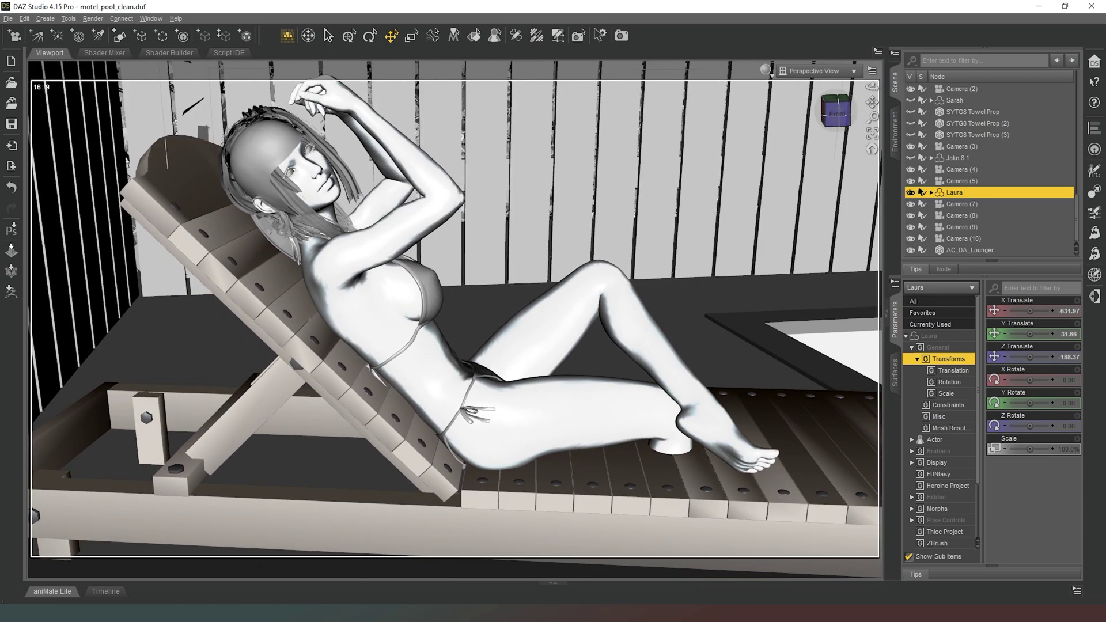
middle_click_drag(820, 124, 813, 126)
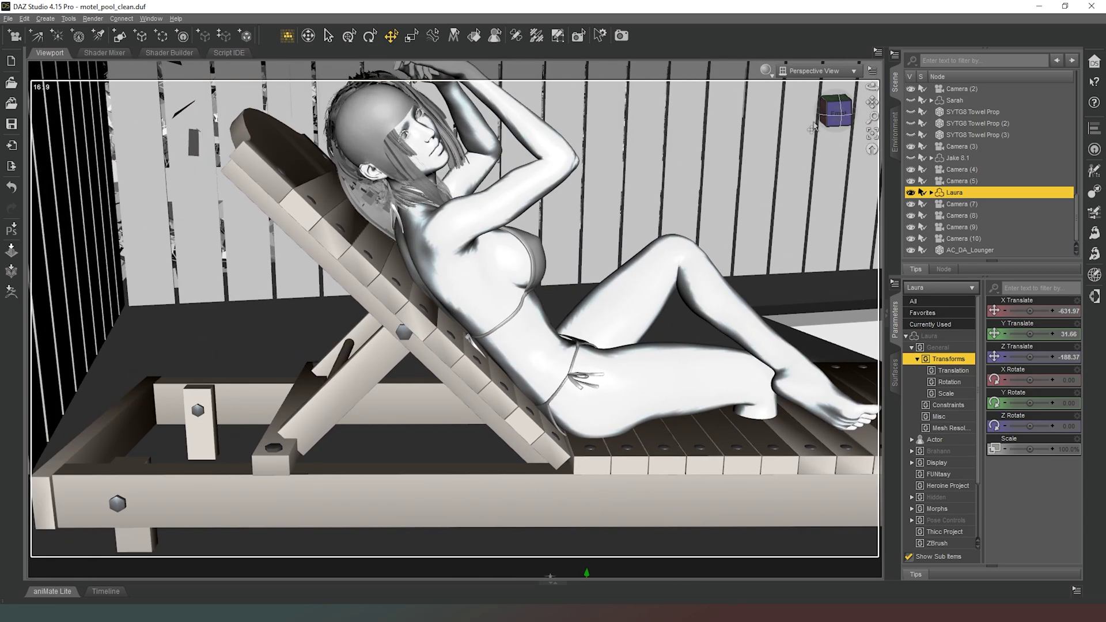
scroll(812, 126, "down", 2)
left_click_drag(872, 102, 873, 60)
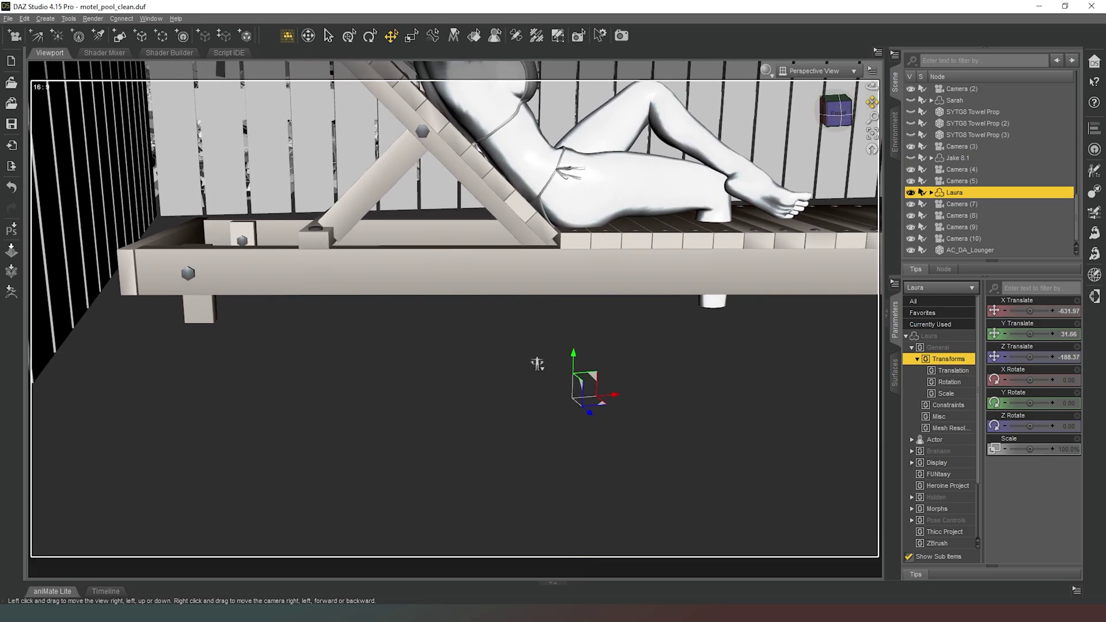
middle_click_drag(537, 364, 498, 375)
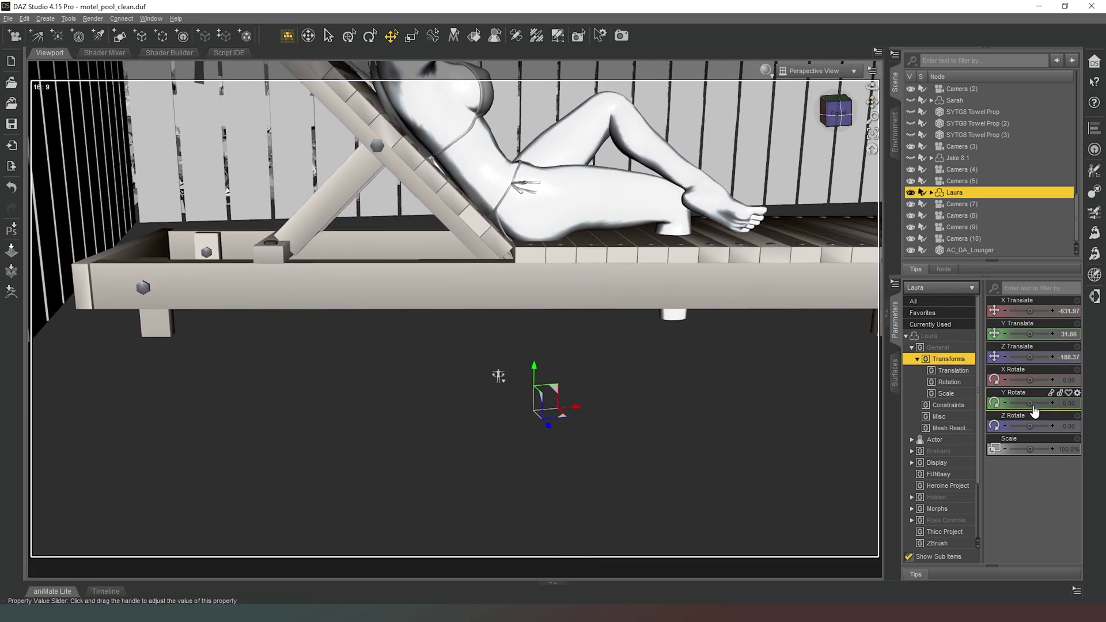
Rotate the reclining figure about Y to -11.04 and slide it closer to the backrest, to about X -639, Z -191
left_click_drag(1034, 393, 1021, 393)
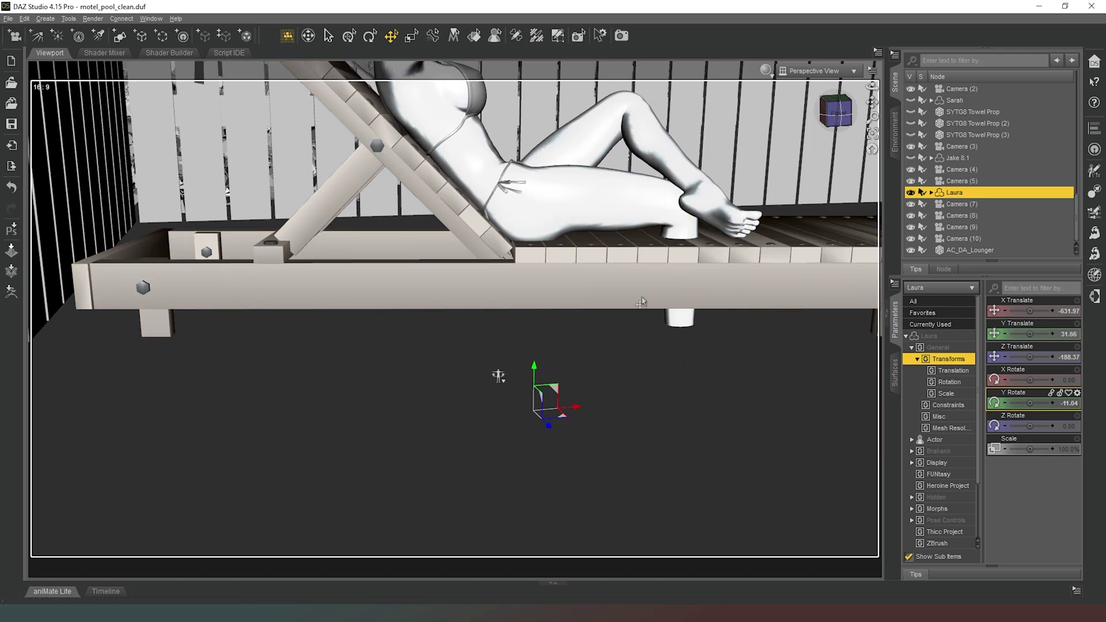
left_click_drag(499, 375, 628, 566)
middle_click_drag(817, 121, 680, 118)
scroll(816, 120, "down", 3)
middle_click_drag(835, 211, 808, 169)
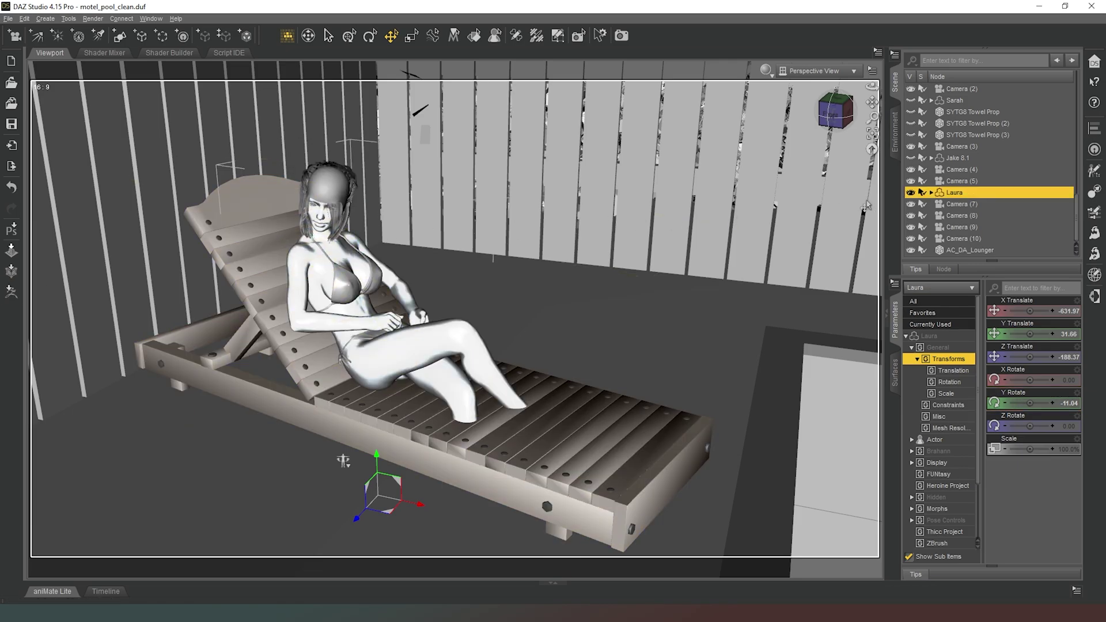
left_click_drag(840, 119, 842, 168)
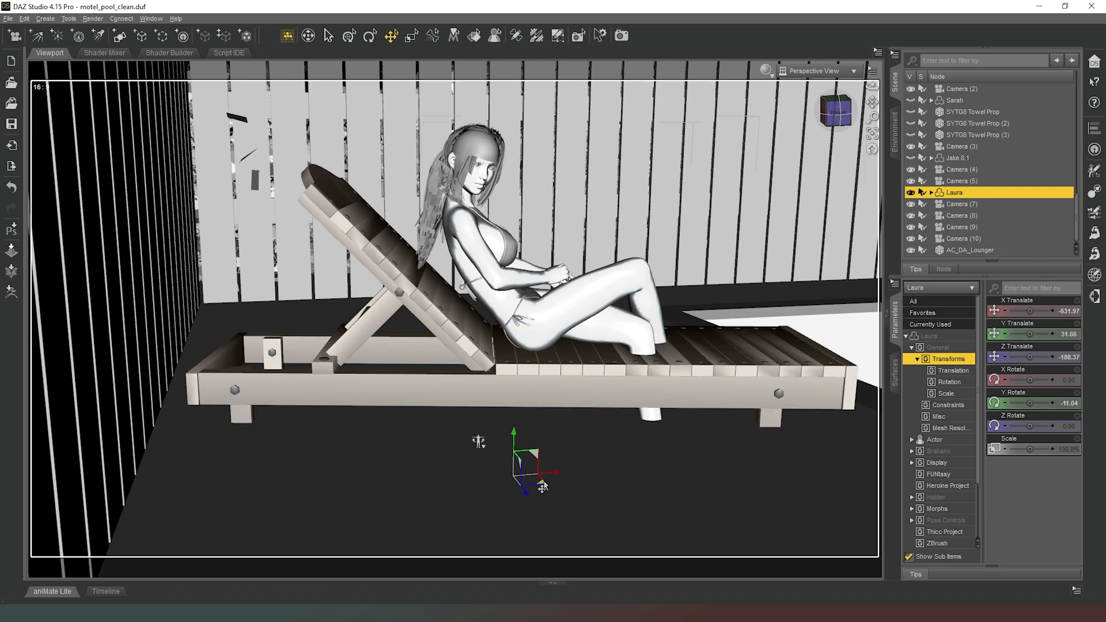
left_click_drag(541, 489, 521, 486)
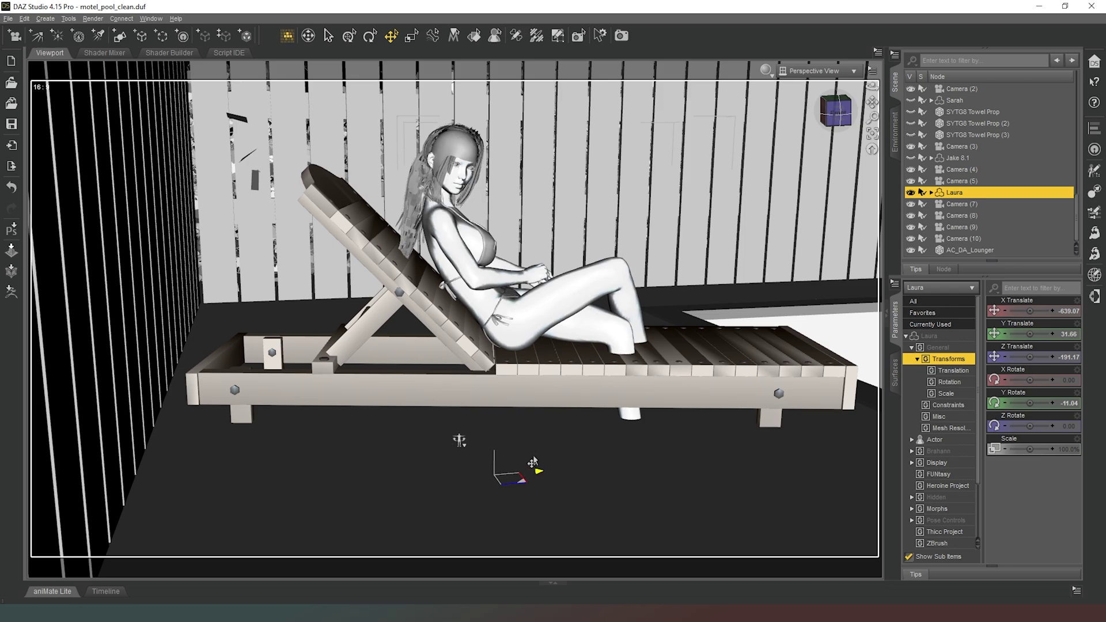
Turn the figure further to Y rotation -15.58 and settle it on the slats at about X -639, Y 29.5, Z -192
middle_click_drag(546, 490, 576, 395)
scroll(573, 395, "up", 4)
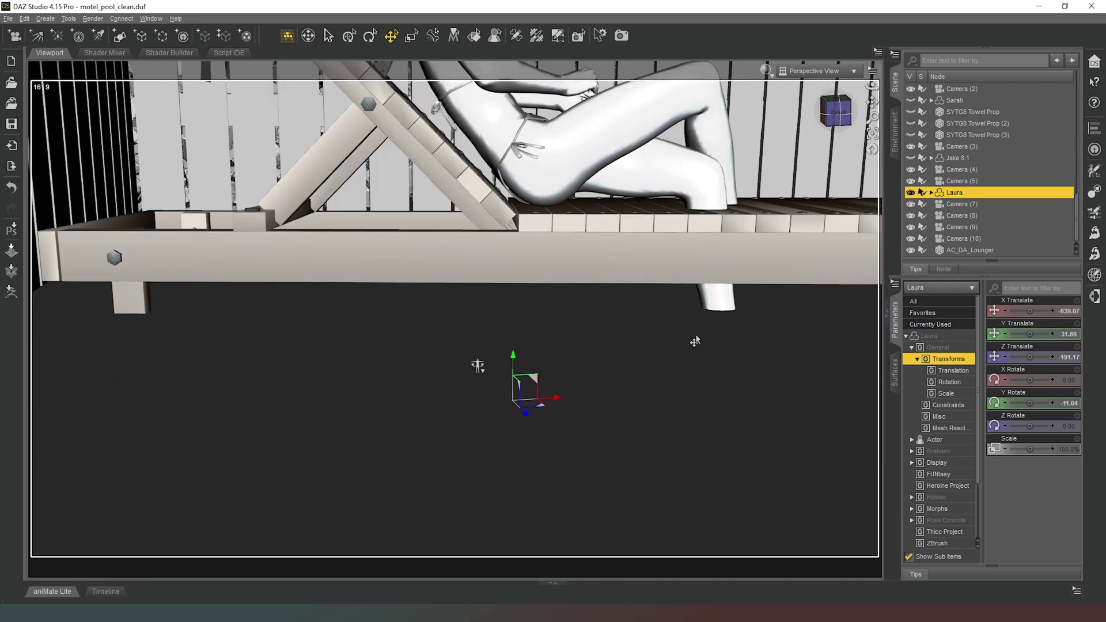
left_click_drag(1030, 402, 547, 402)
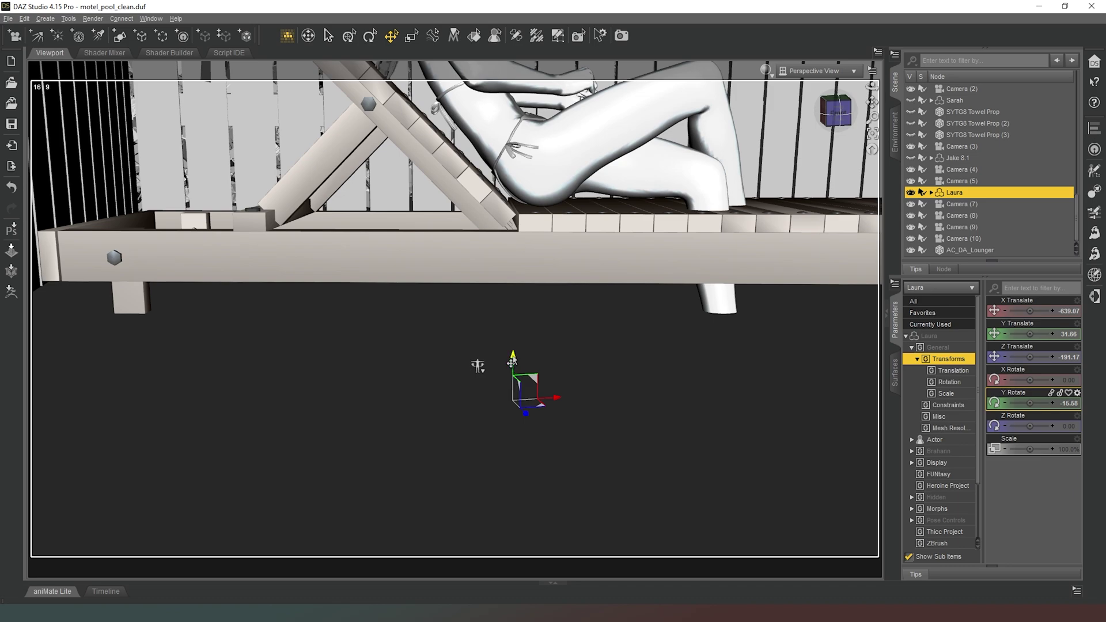
left_click_drag(512, 362, 517, 370)
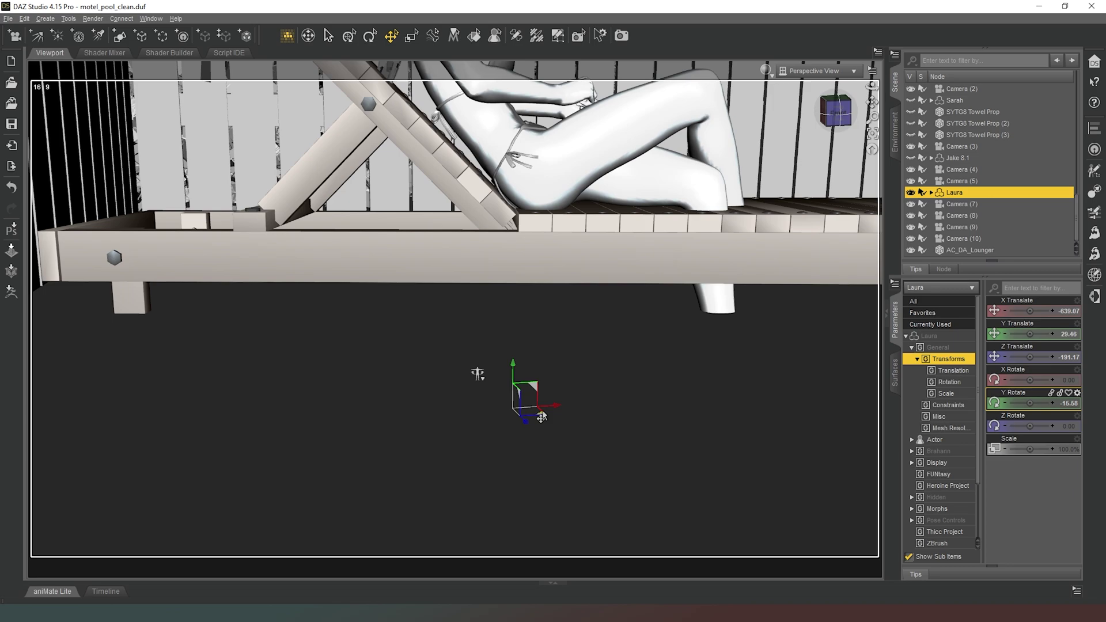
left_click_drag(542, 417, 538, 415)
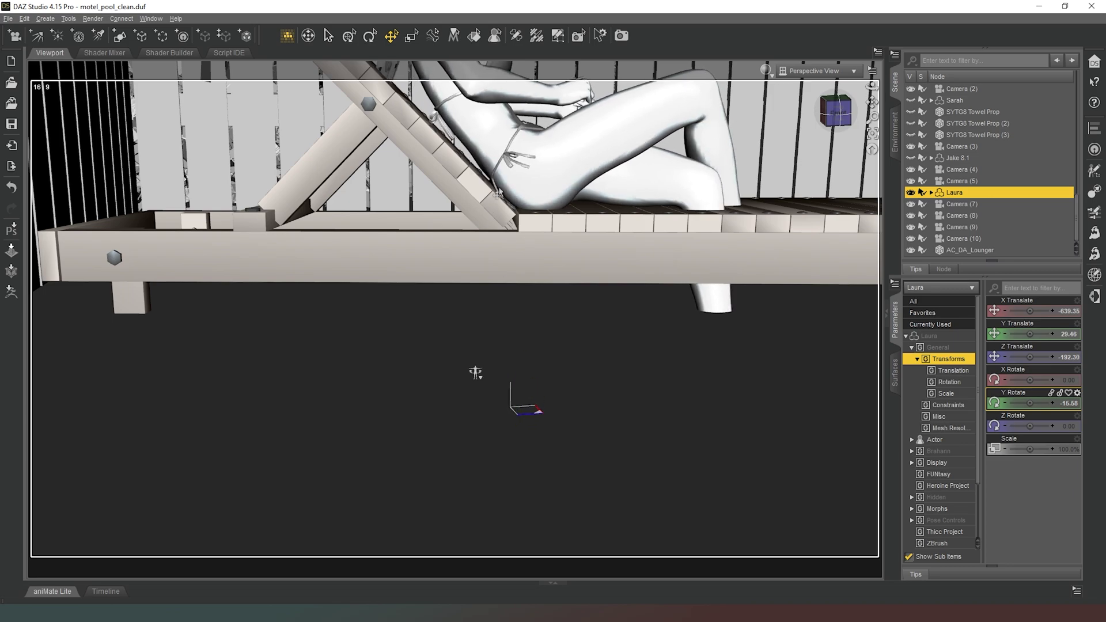
Lean the torso back against the lounger by setting the Abdomen Lower bend to 17.21 and the Chest Lower bend to 3.24
left_click(497, 153)
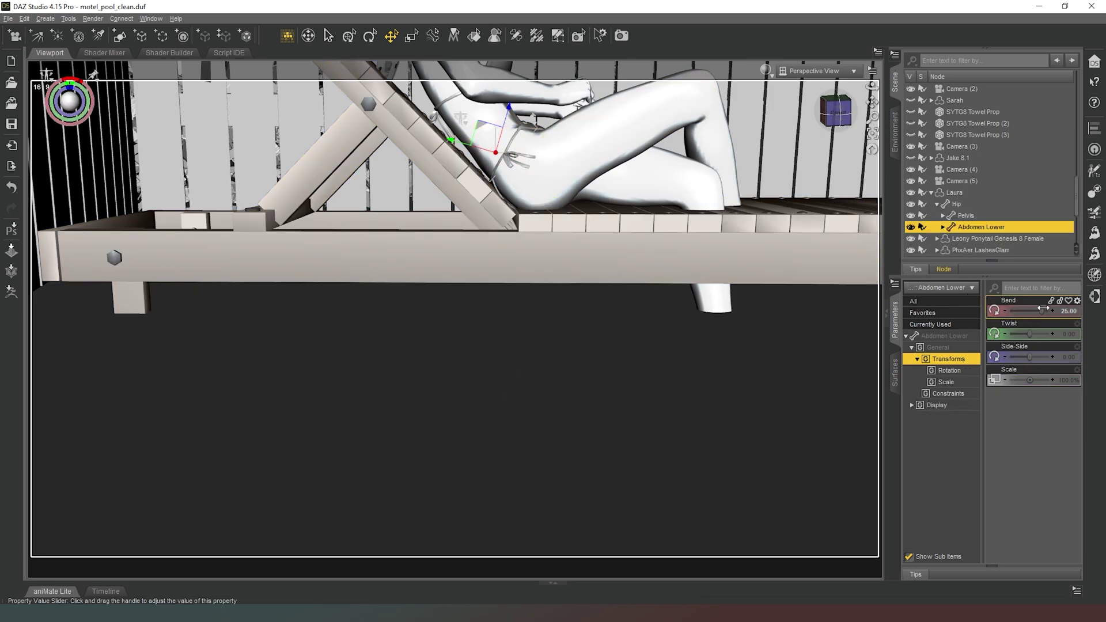
left_click_drag(1043, 310, 1036, 310)
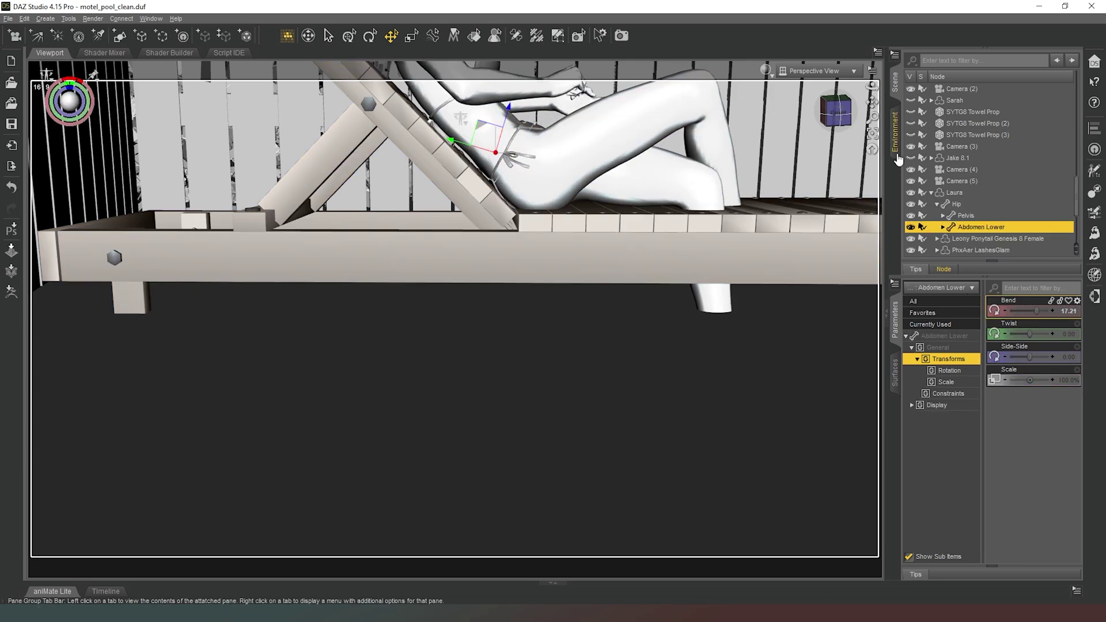
left_click_drag(872, 102, 908, 230)
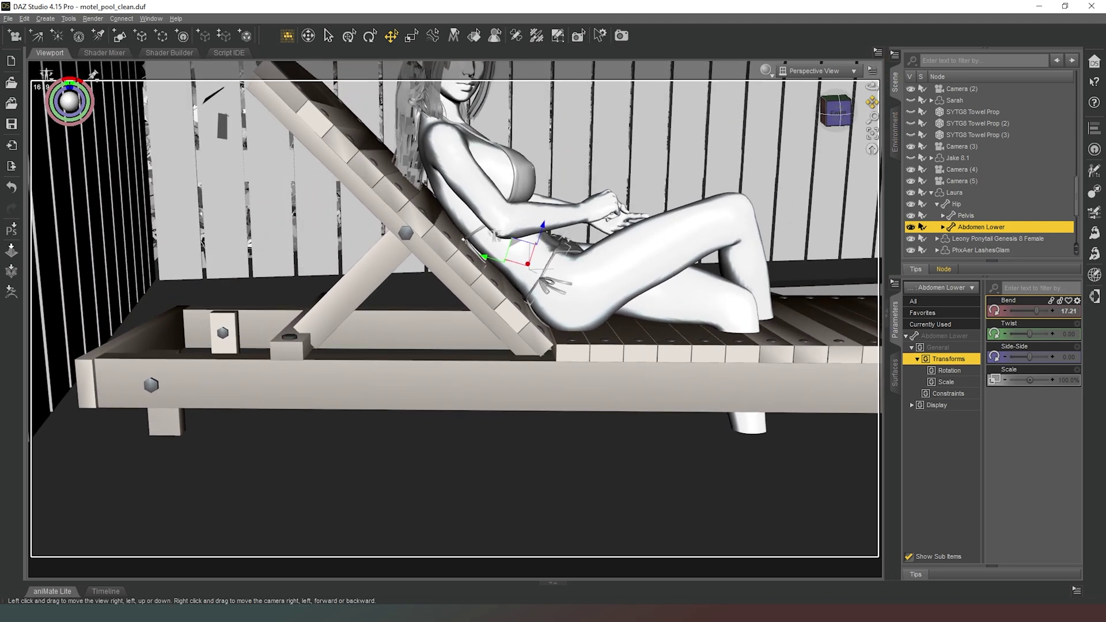
left_click_drag(879, 149, 879, 155)
left_click(475, 246)
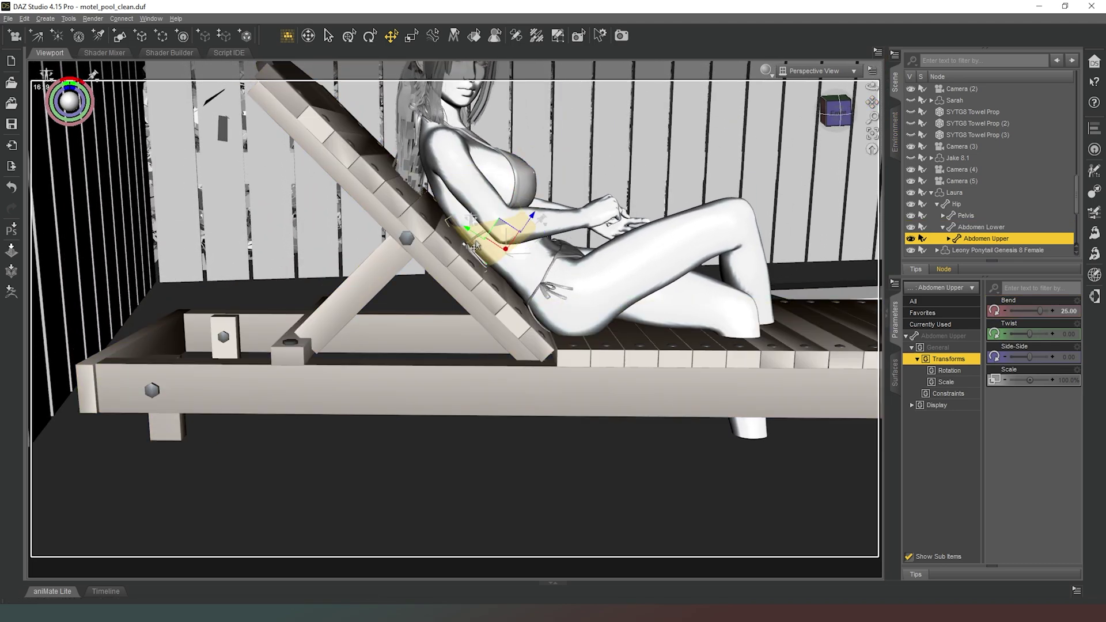
left_click(452, 215)
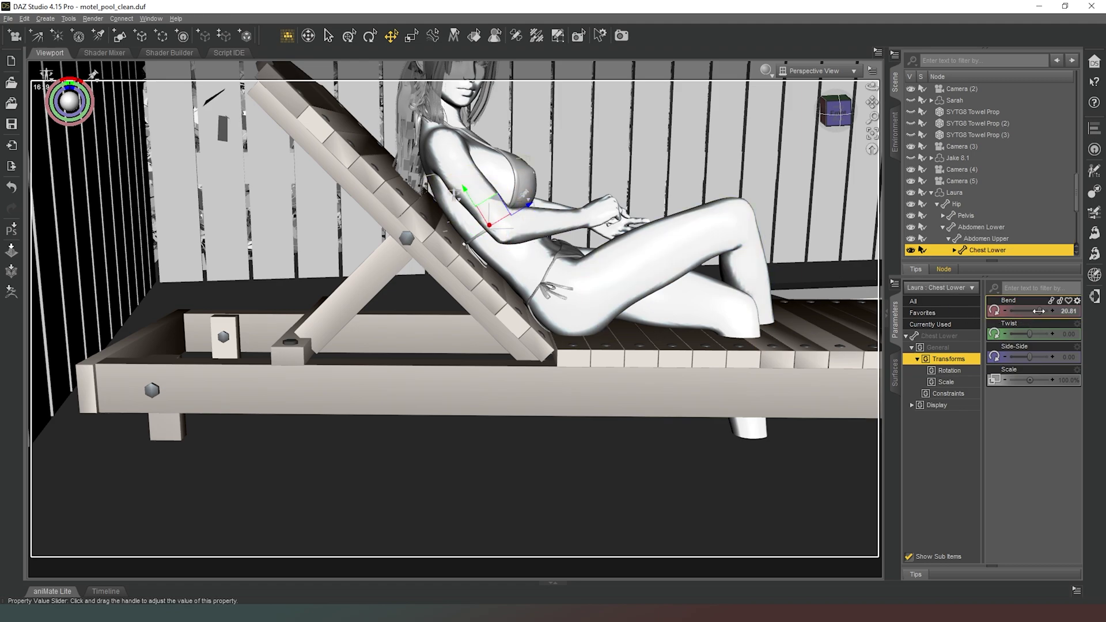
left_click_drag(1038, 311, 1027, 310)
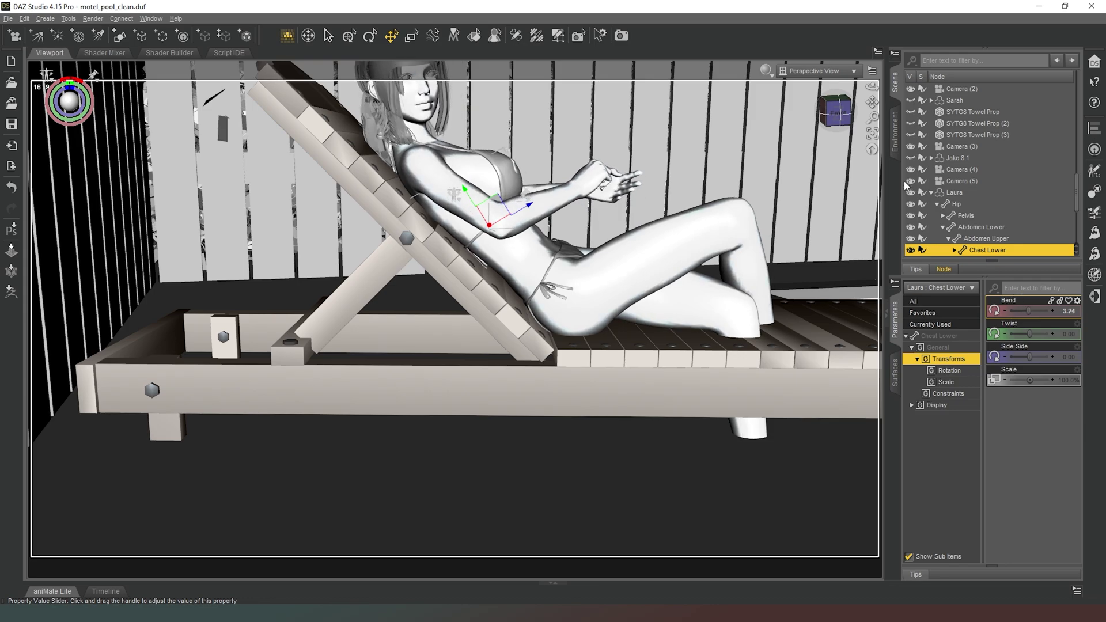
Lower the right forearm toward the thigh by reducing its bend to 43.82
left_click(836, 111)
left_click_drag(836, 111, 761, 133)
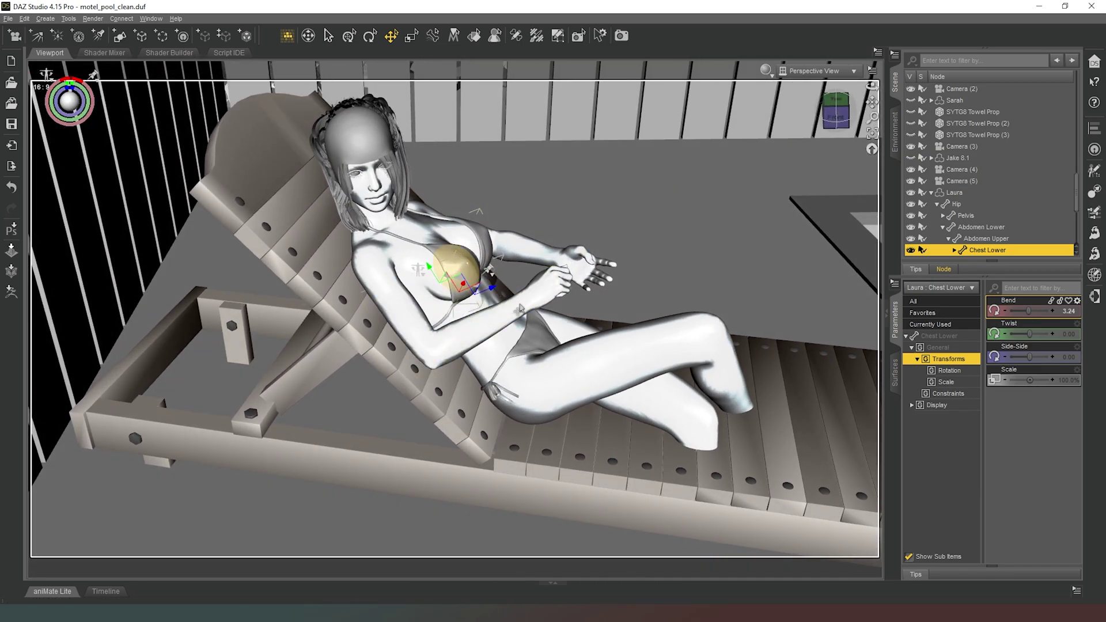
left_click(526, 312)
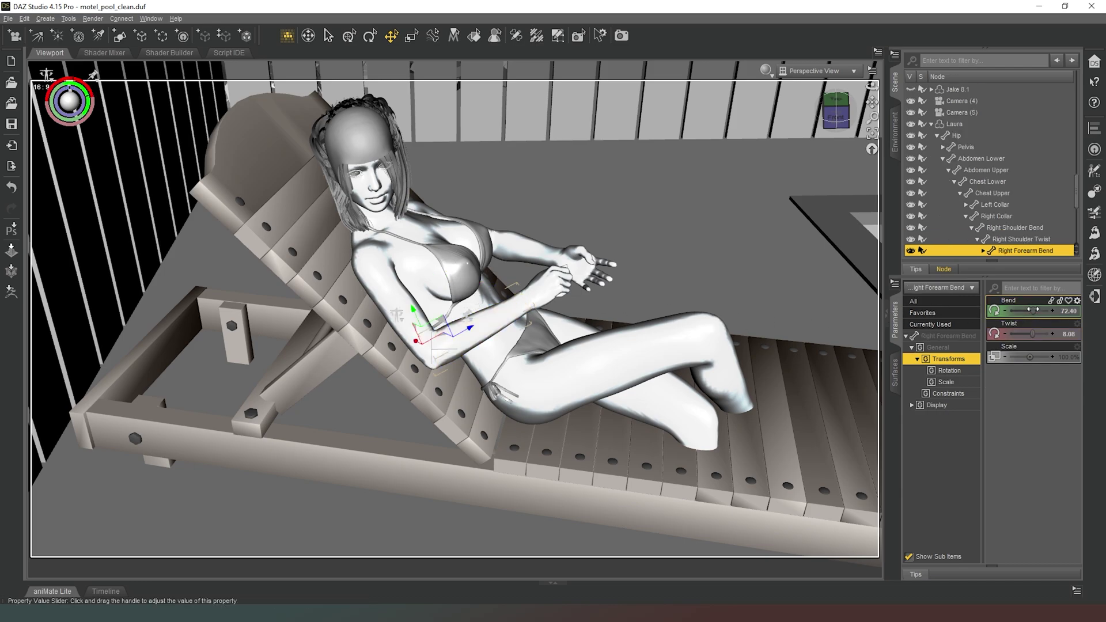
left_click_drag(1033, 310, 1026, 311)
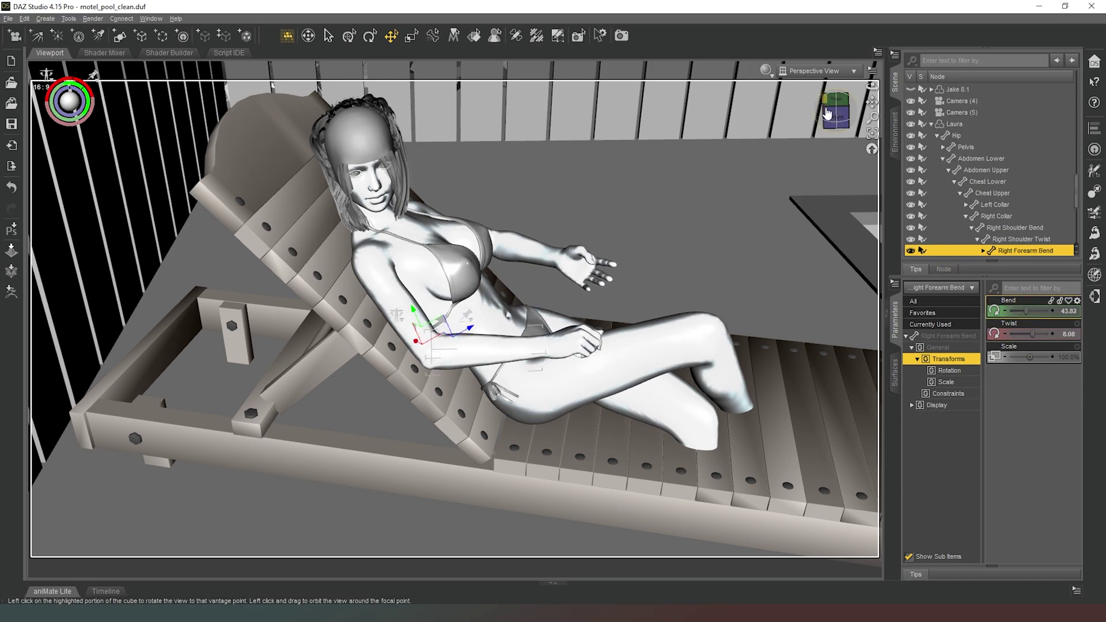
Extend the right lower leg along the lounger by setting the Right Shin bend to 54.85
left_click_drag(837, 111, 684, 119)
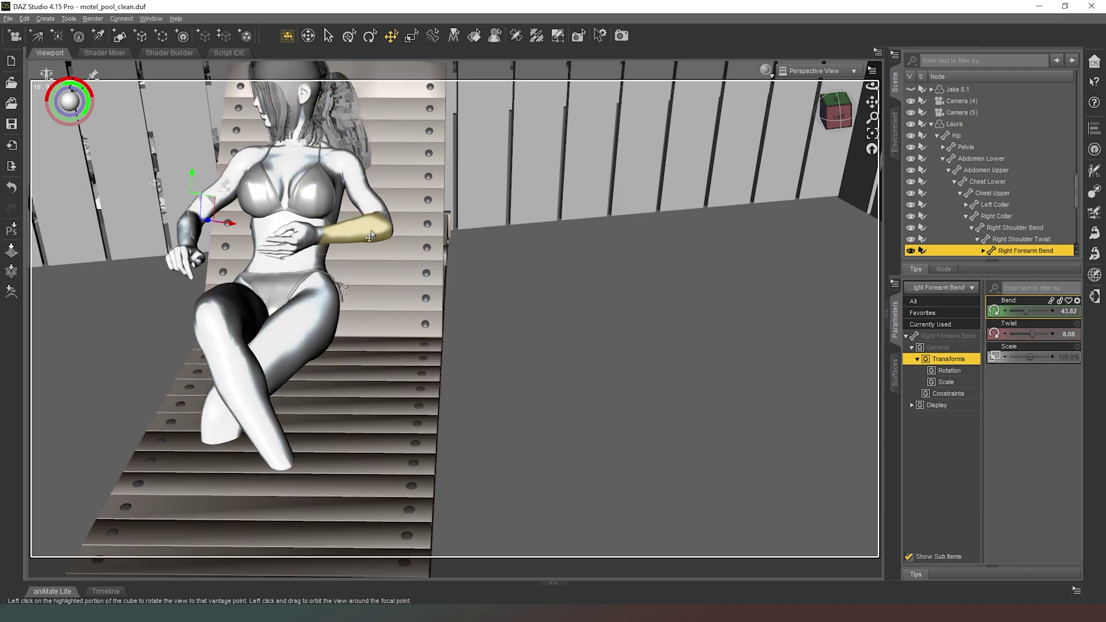
left_click(841, 121)
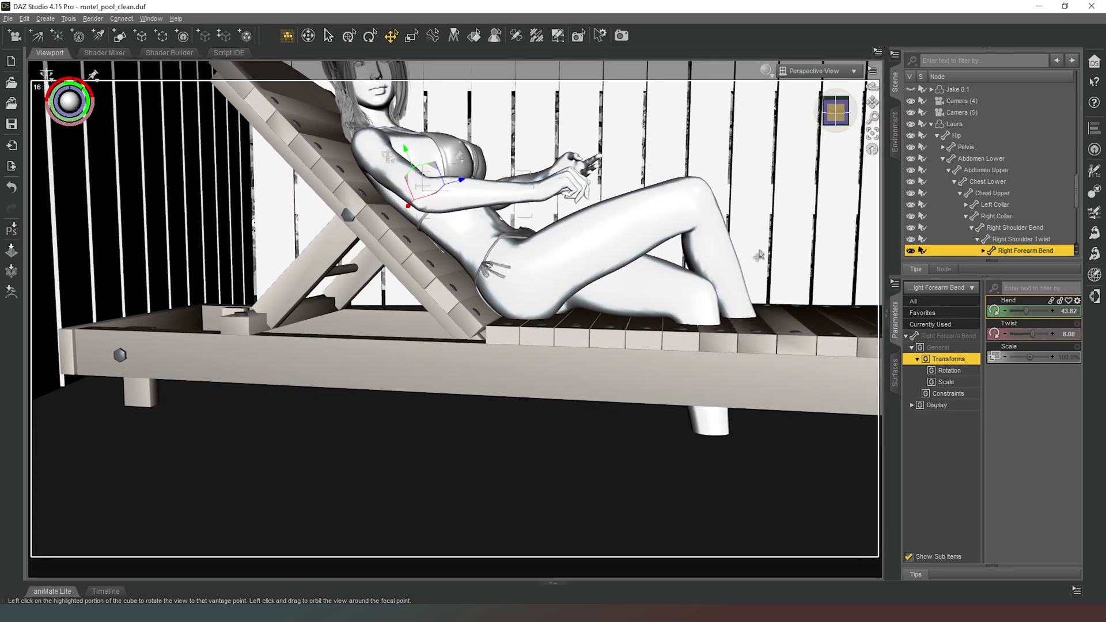
left_click(720, 265)
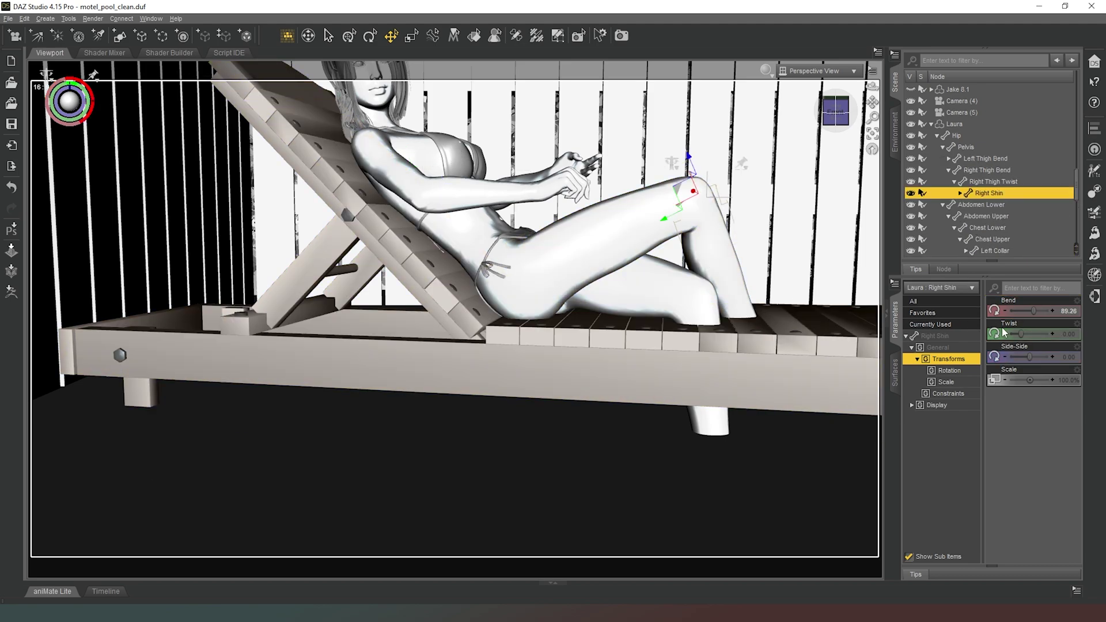
left_click_drag(1029, 318, 1016, 318)
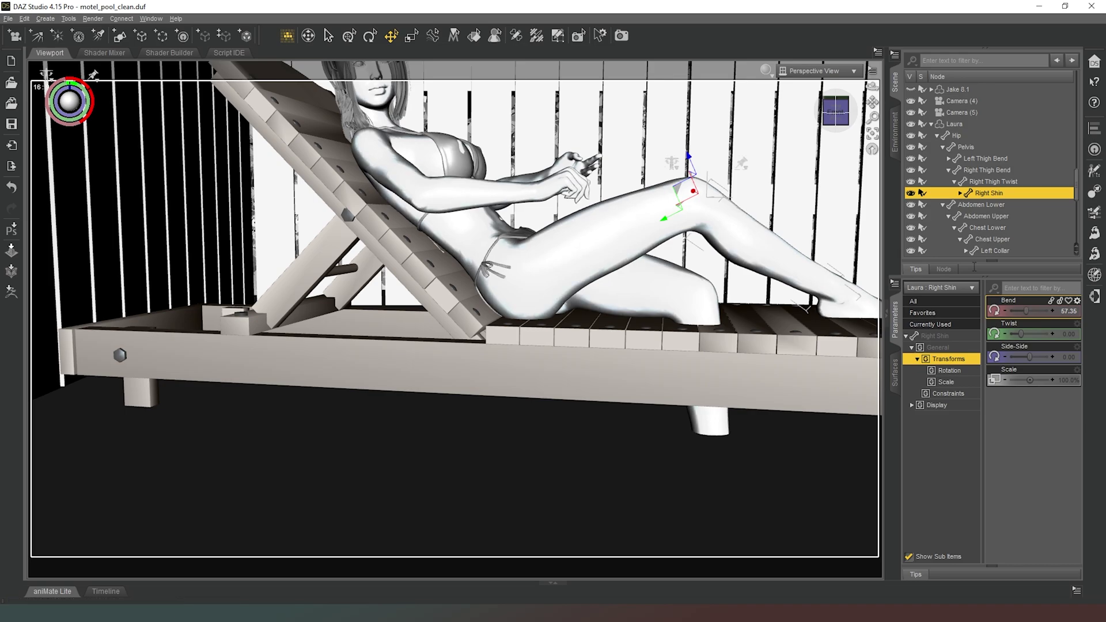
left_click_drag(873, 102, 651, 108)
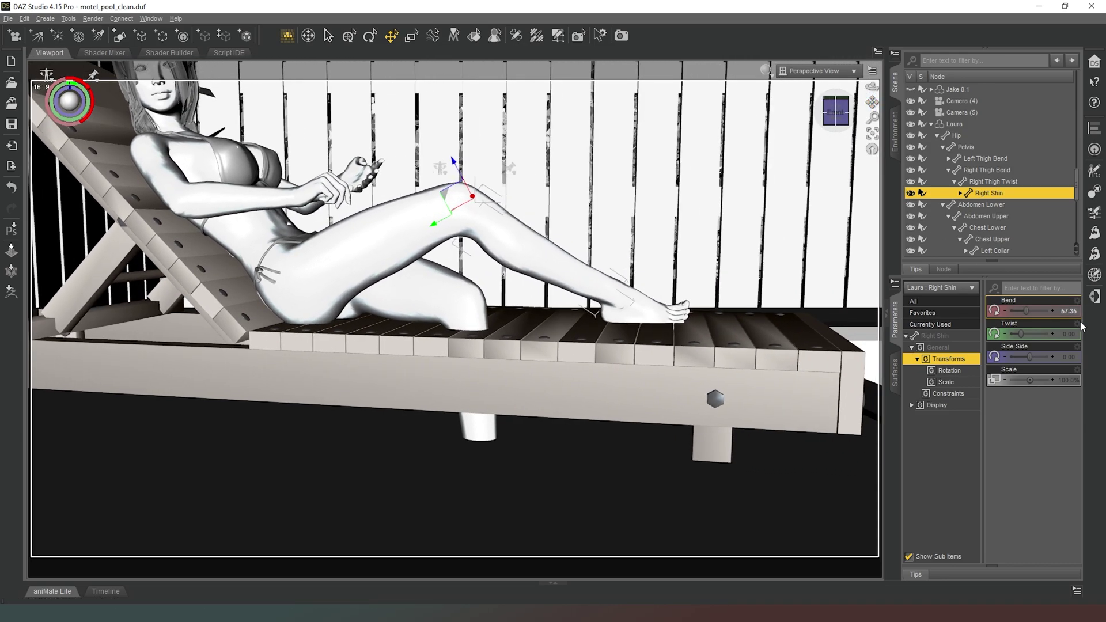
left_click(1006, 312)
left_click(1007, 314)
left_click(1007, 313)
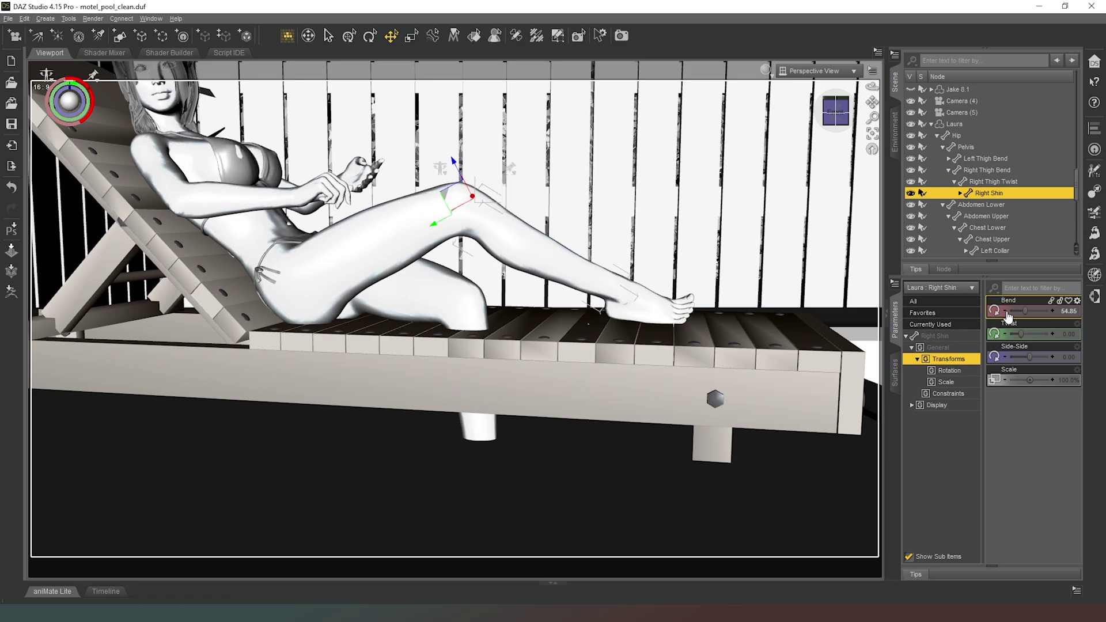
left_click(1006, 313)
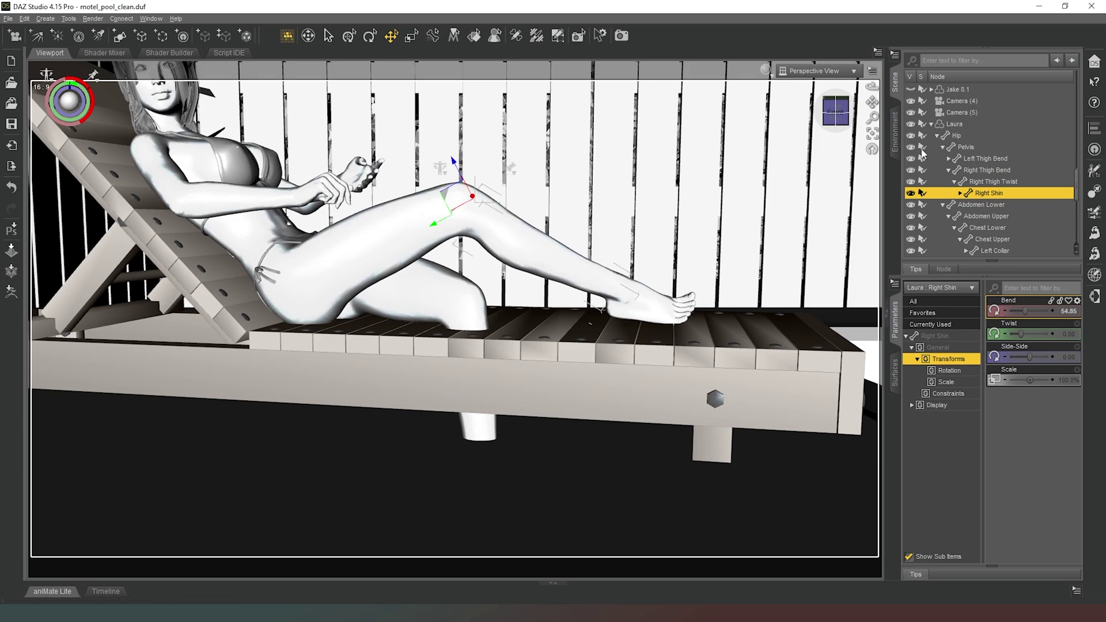
Straighten the left knee by reducing the Left Shin bend so the lower leg points toward the lounger's foot end
left_click(851, 110)
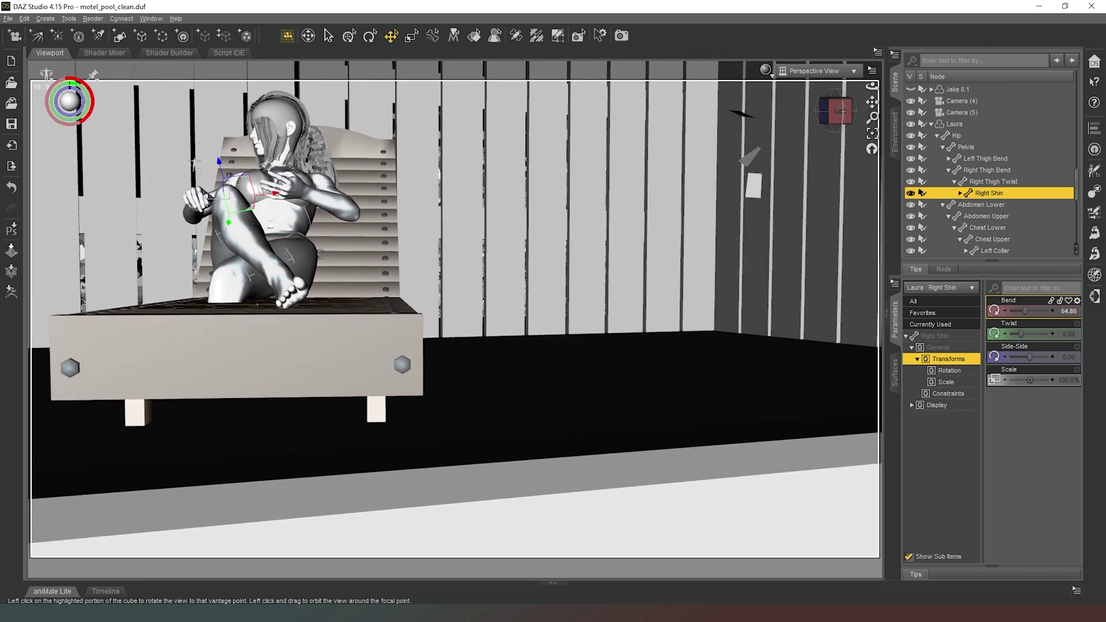
left_click_drag(843, 111, 890, 116)
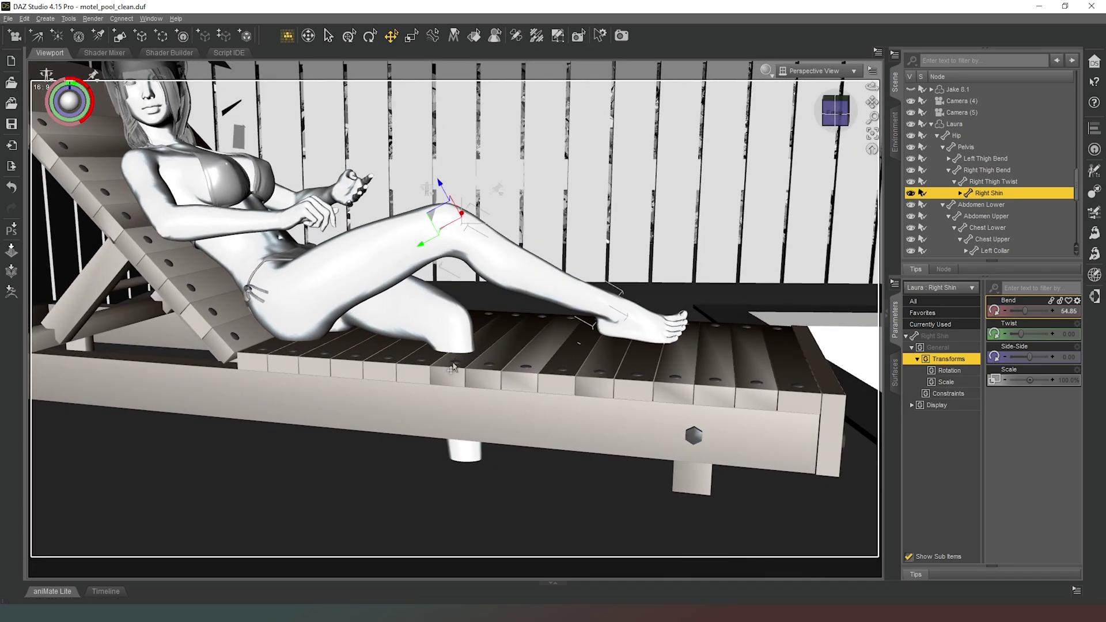
left_click_drag(443, 327, 465, 352)
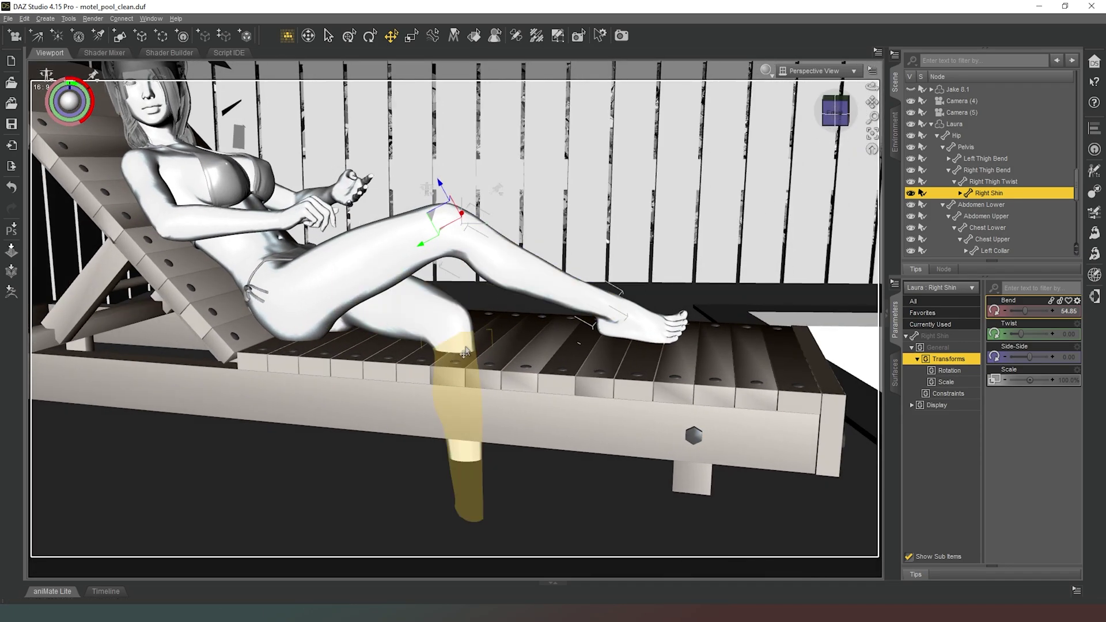
left_click(458, 340)
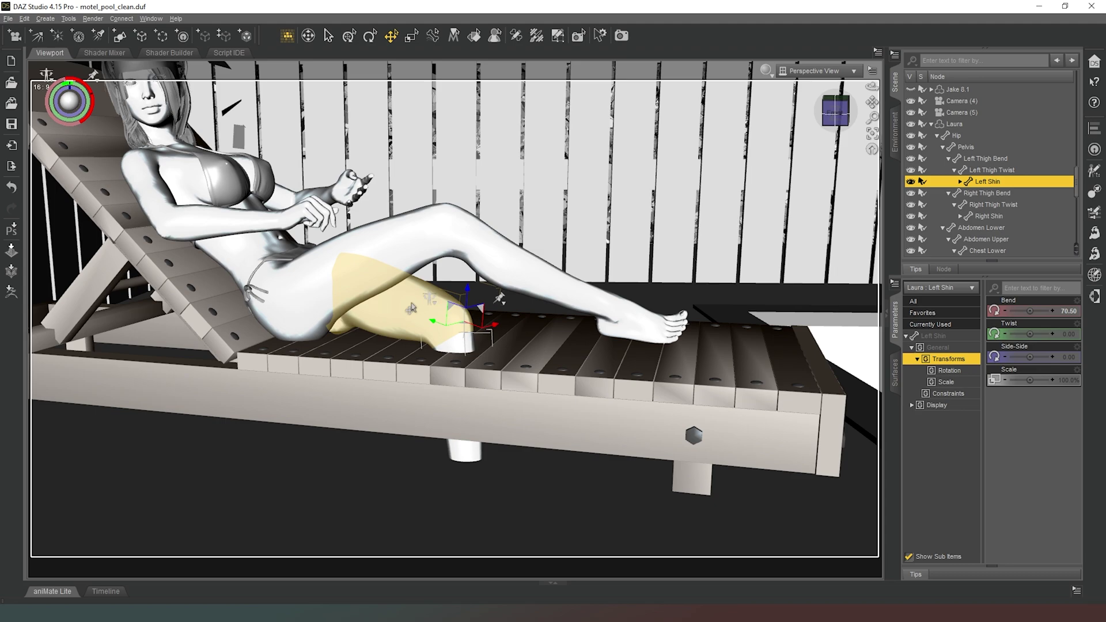
left_click_drag(1029, 311, 1020, 311)
left_click(1049, 312)
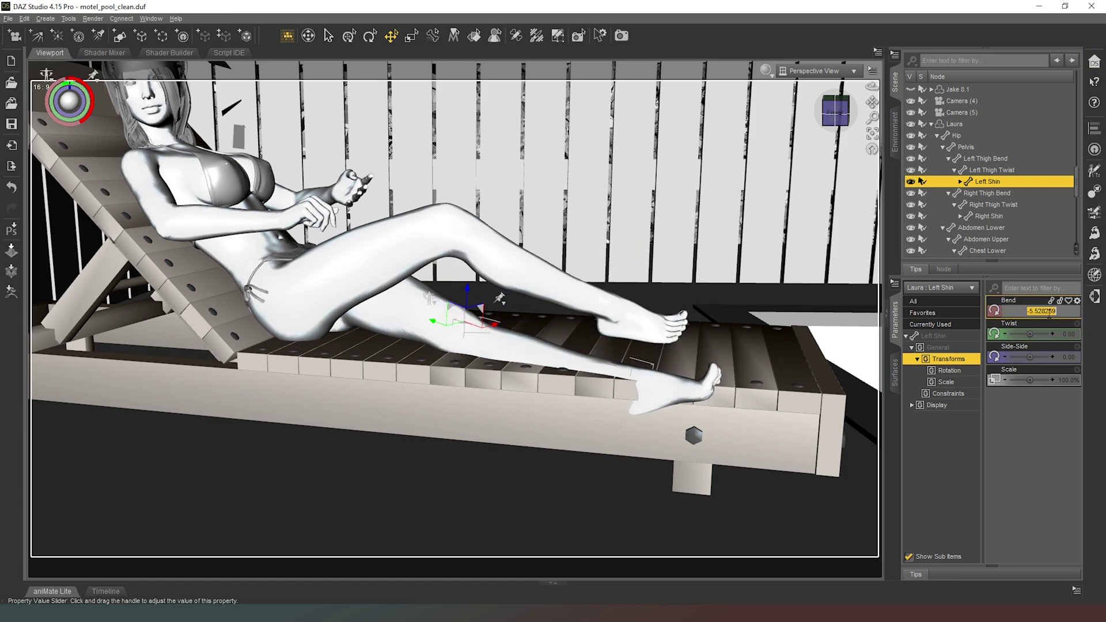
key("Return")
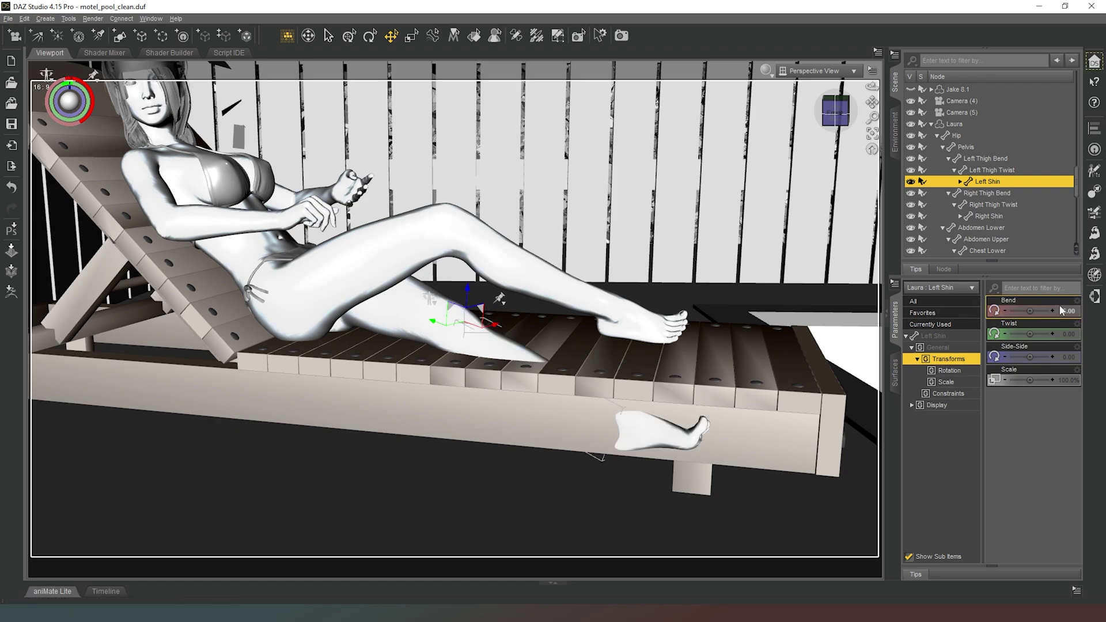
Raise the left leg onto the slats by setting the Left Thigh bend to -17.38 and its side-side rotation to -17.50
left_click(388, 316)
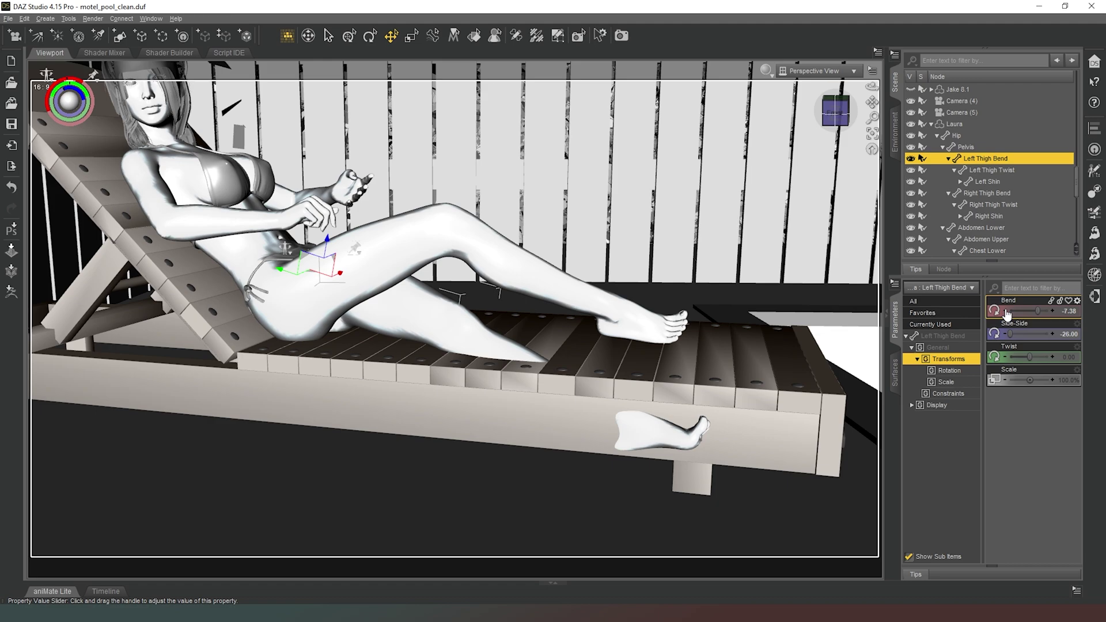
left_click_drag(1006, 314, 1051, 340)
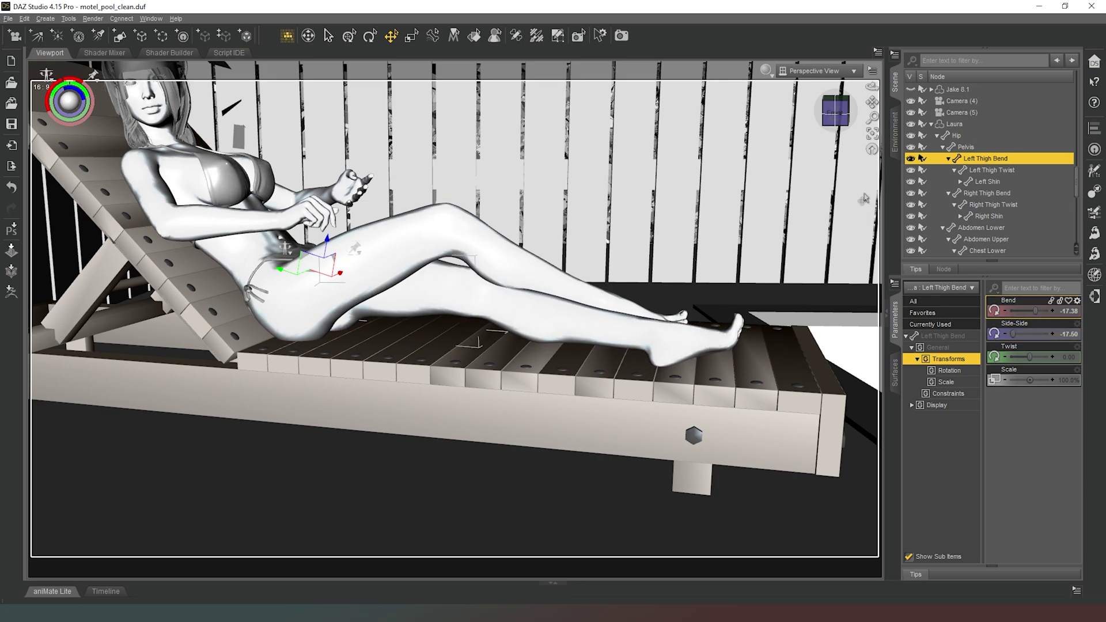
Flatten the upturned left toes by setting the Left Toes bend to 0
mouse_move(836, 116)
left_mouse_down()
mouse_move(724, 120)
mouse_move(844, 116)
left_mouse_up()
left_click(751, 383)
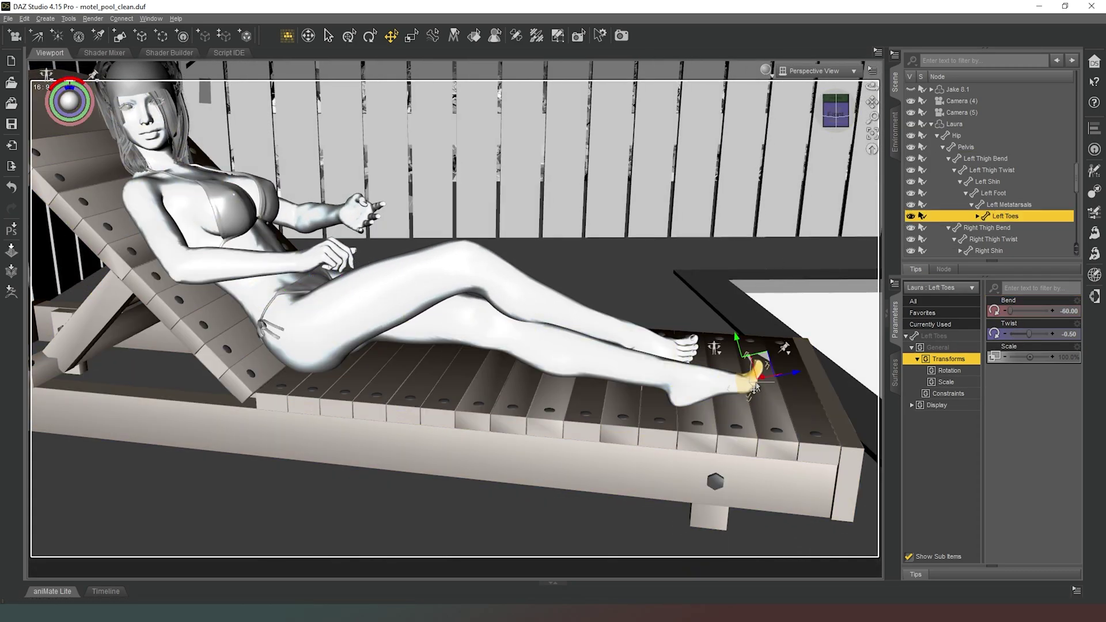
left_click_drag(1009, 311, 1029, 311)
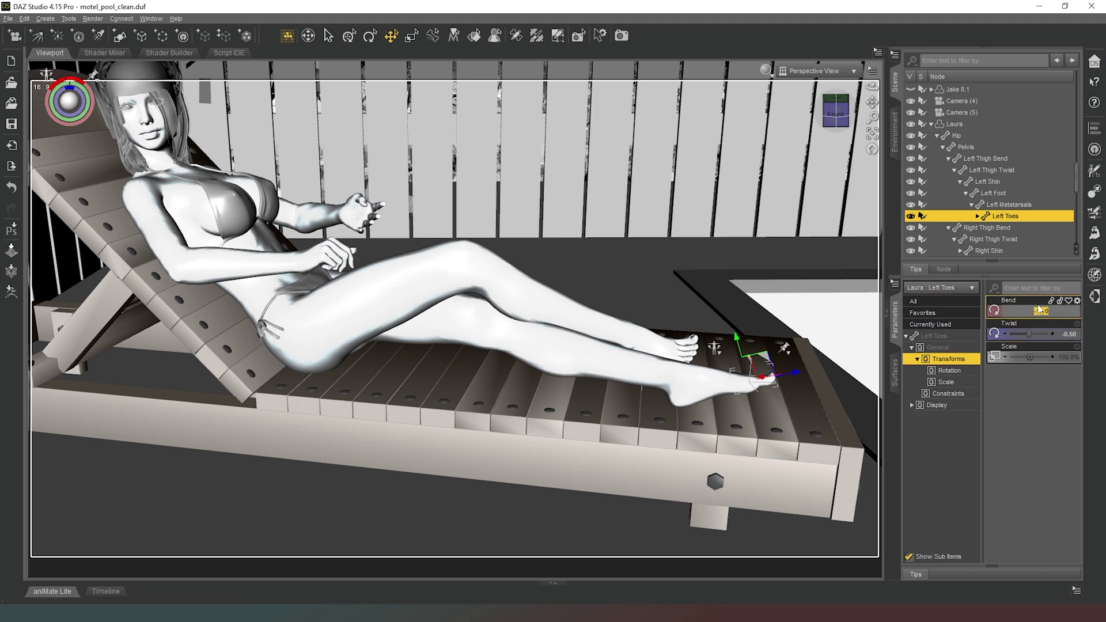
key("Return")
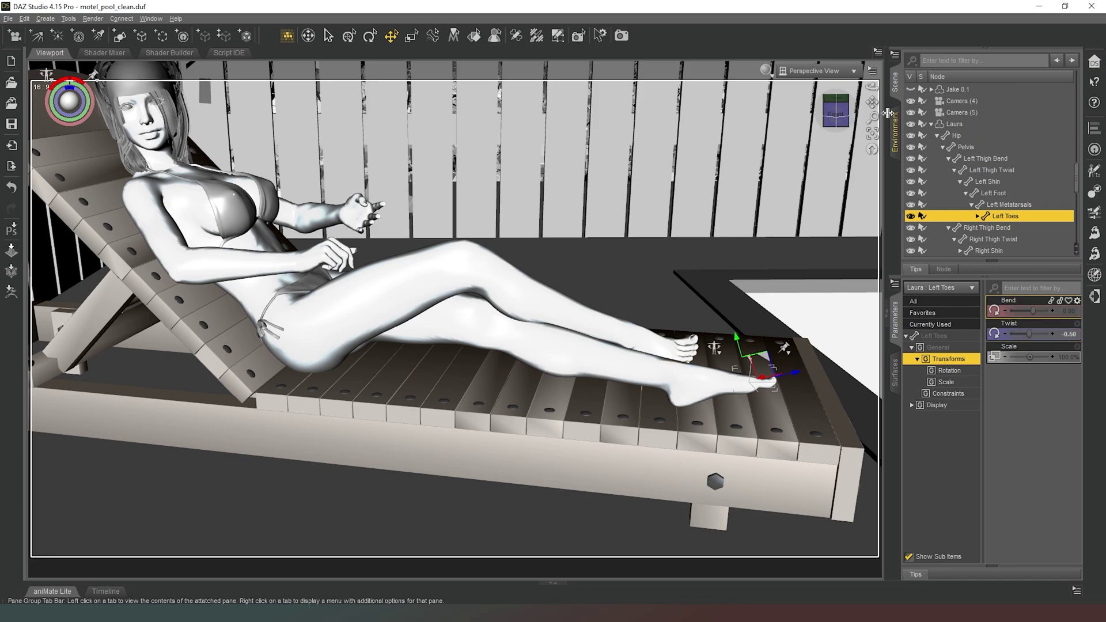
Pin both the rotation and the translation of the reclining woman's Chest Upper bone
mouse_move(837, 111)
left_mouse_down()
mouse_move(769, 113)
mouse_move(821, 116)
mouse_move(852, 99)
left_mouse_up()
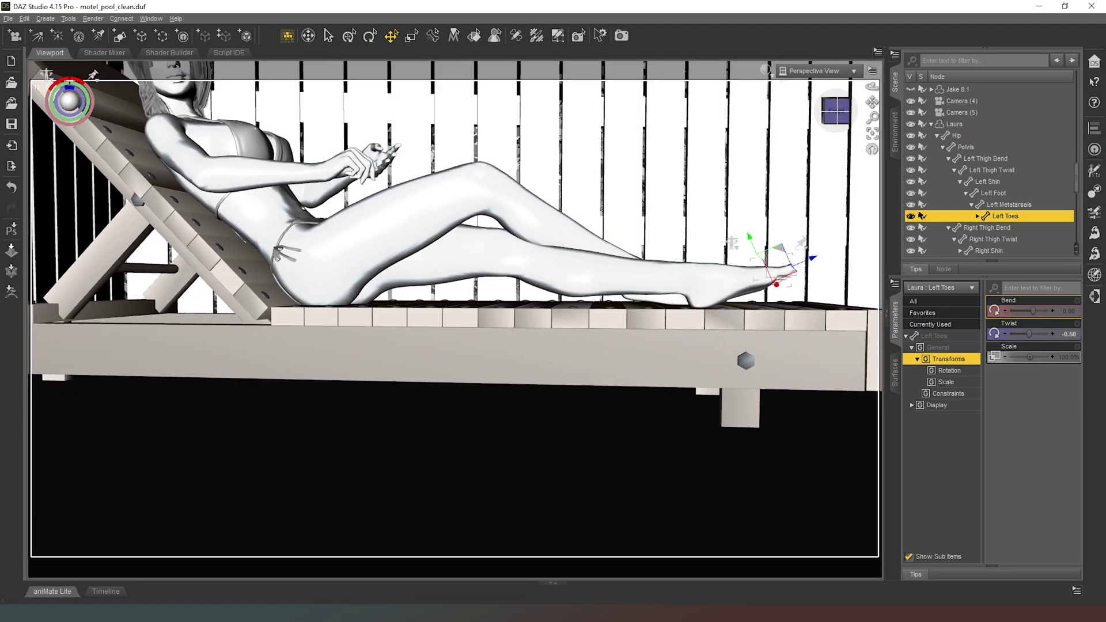
middle_click_drag(446, 179, 495, 256)
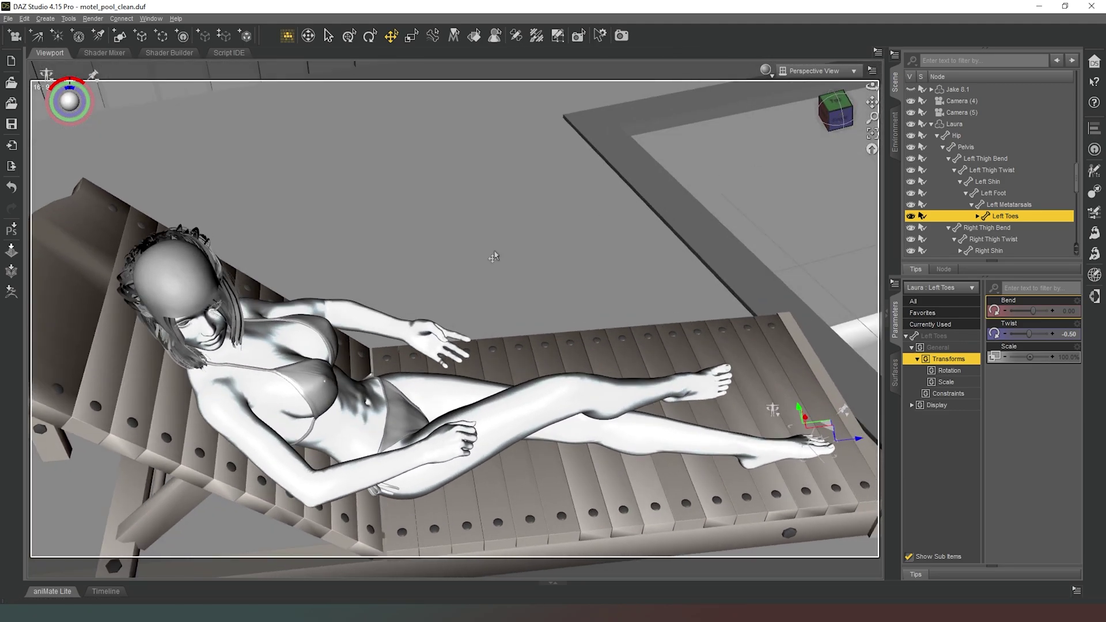
left_click(222, 377)
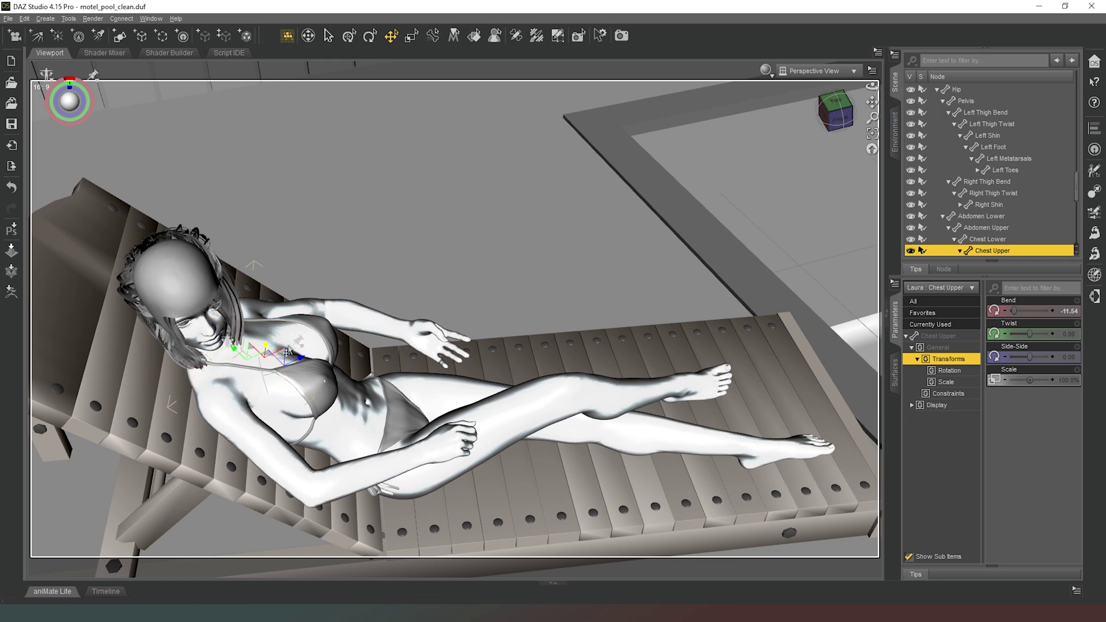
left_click(298, 345)
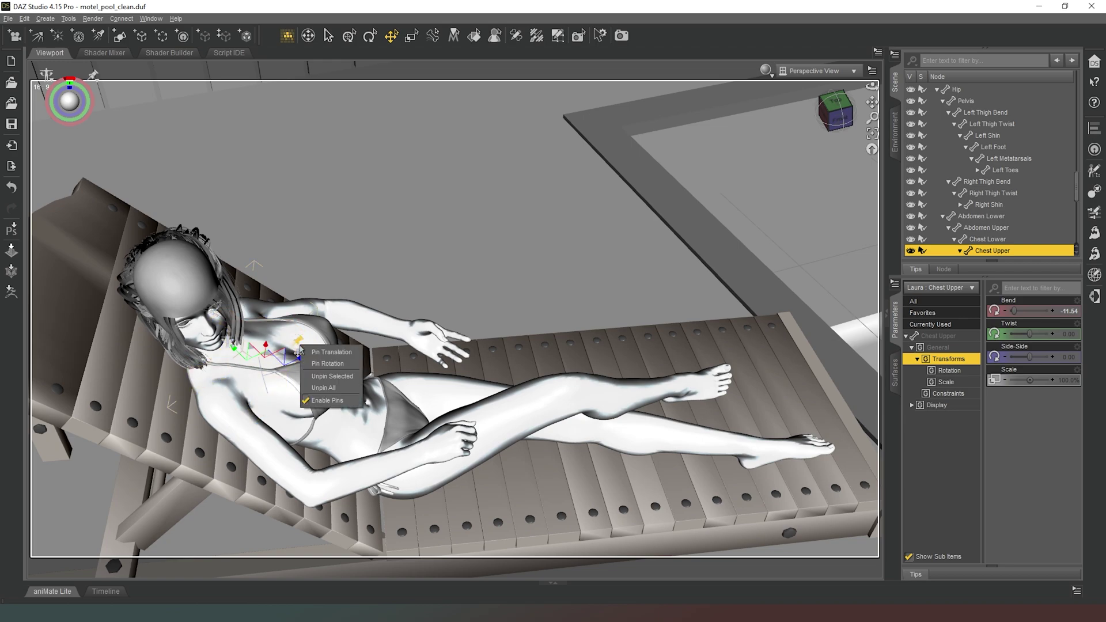
left_click(328, 363)
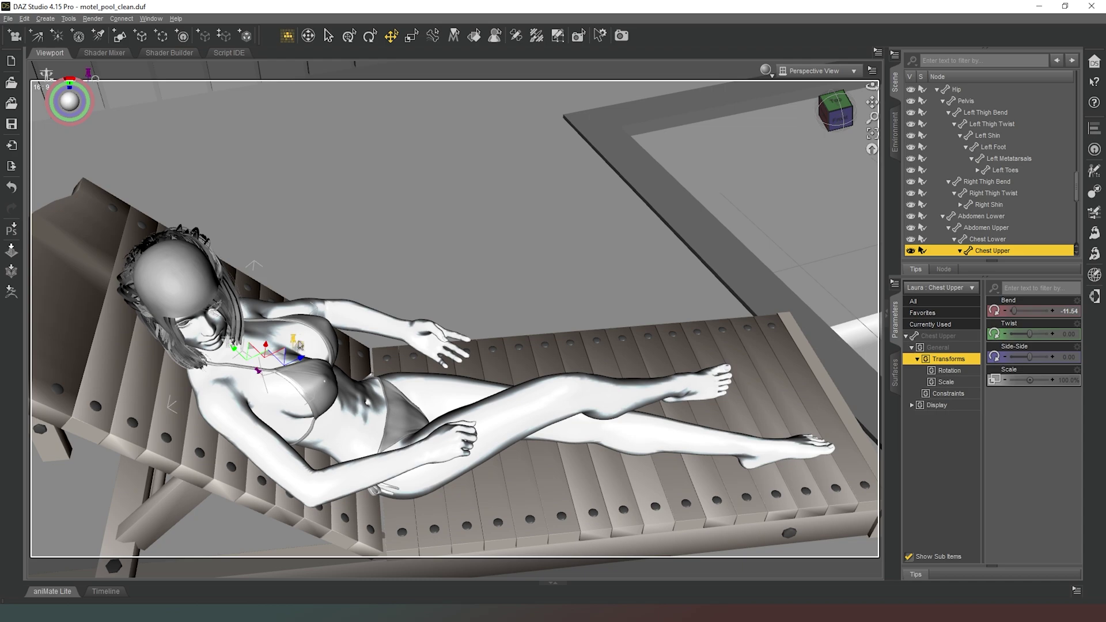
left_click(299, 344)
left_click(321, 348)
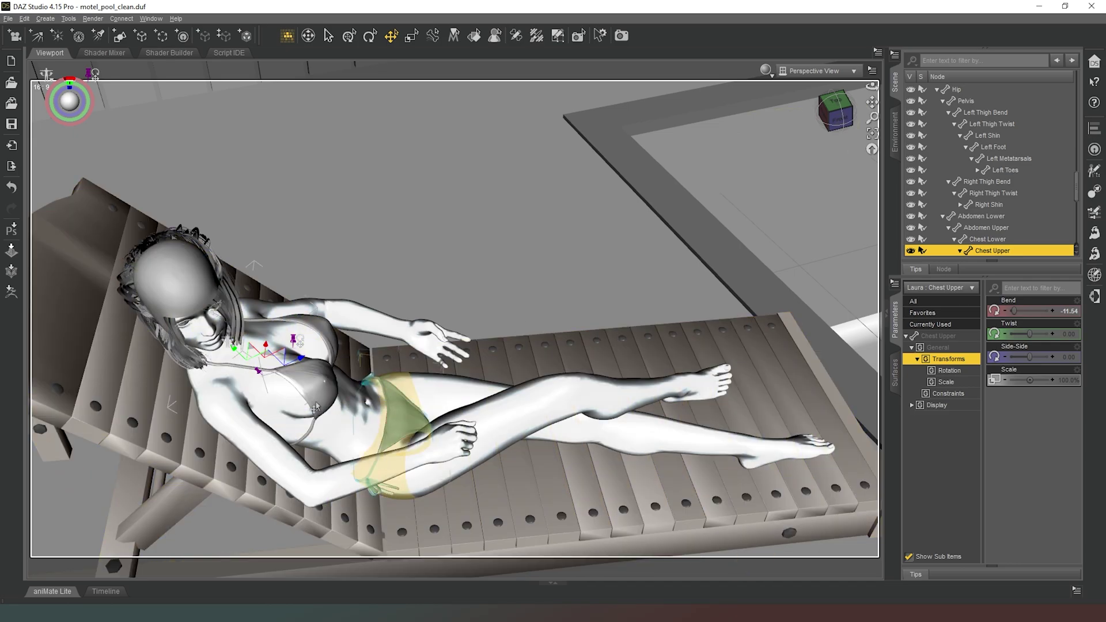
Swing the left upper arm by setting the Left Shoulder Bend's front-back rotation to -4.12
left_click(840, 109)
mouse_move(840, 110)
left_mouse_down()
mouse_move(828, 110)
mouse_move(847, 126)
mouse_move(810, 131)
mouse_move(843, 122)
left_mouse_up()
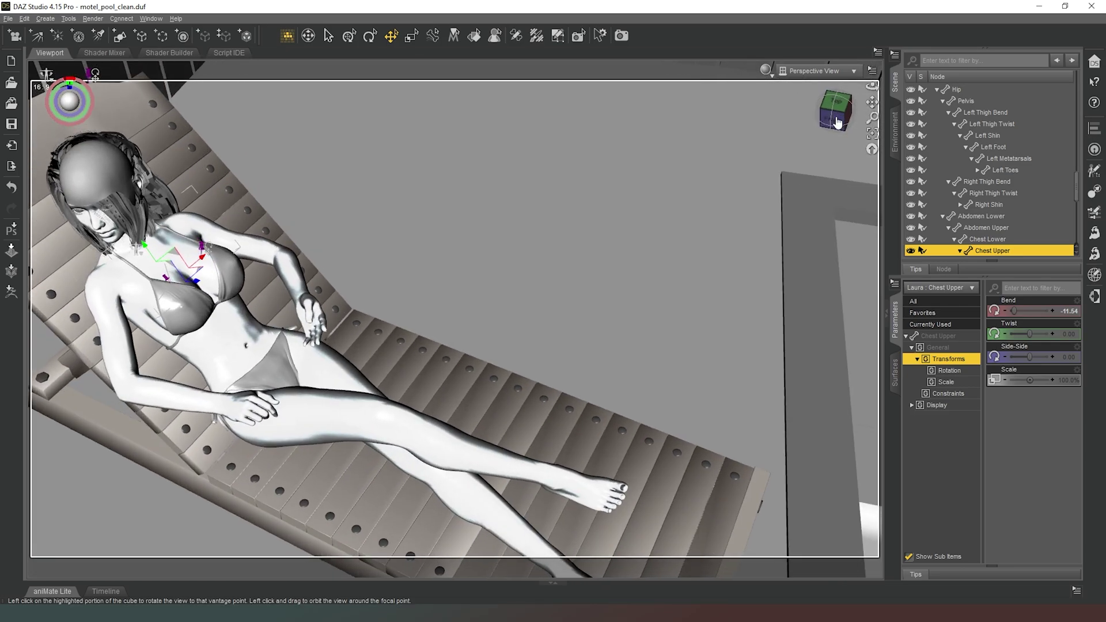
left_click(282, 250)
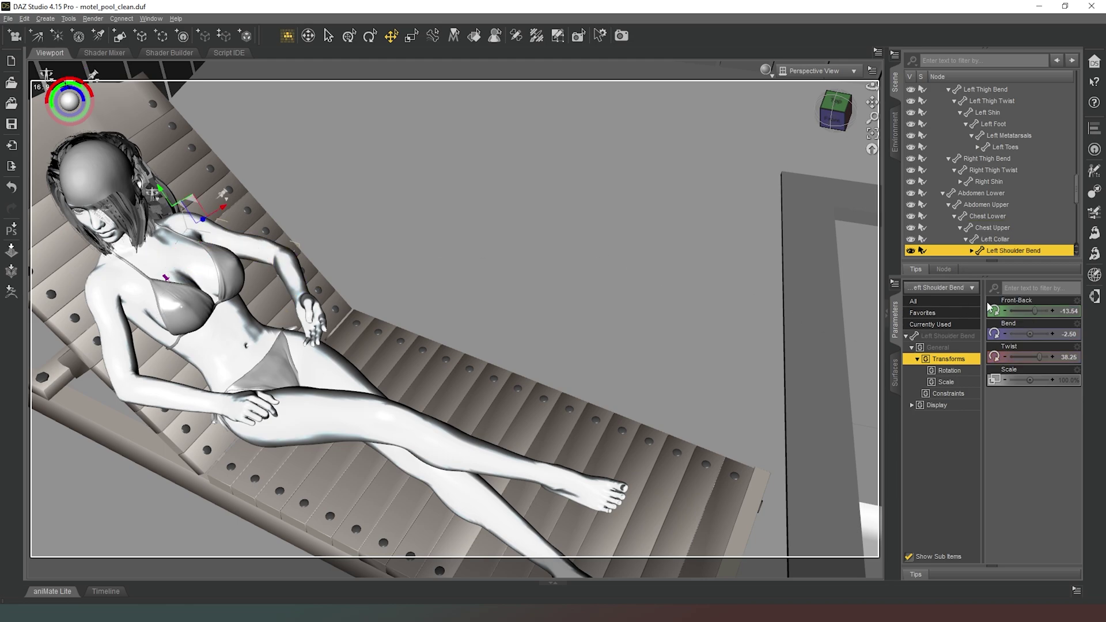
mouse_move(1035, 311)
left_mouse_down()
mouse_move(1026, 310)
mouse_move(1037, 309)
left_mouse_up()
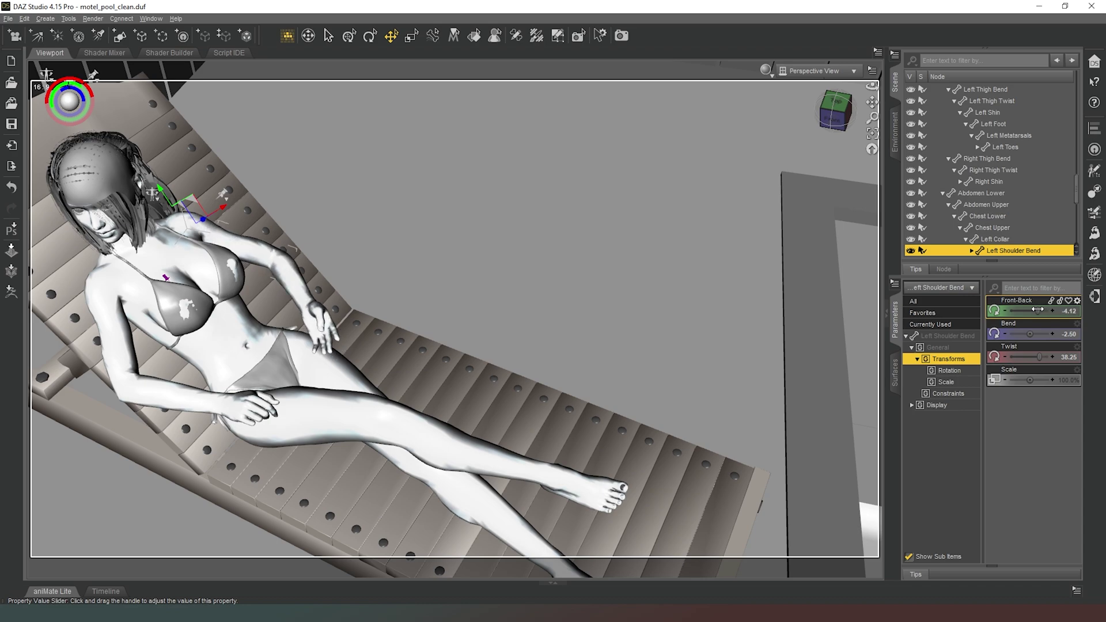
Set the Left Forearm Bend's twist to 30.00 and bend to -66.62, and the Left Shoulder Bend's front-back rotation to 9.12
left_click(304, 298)
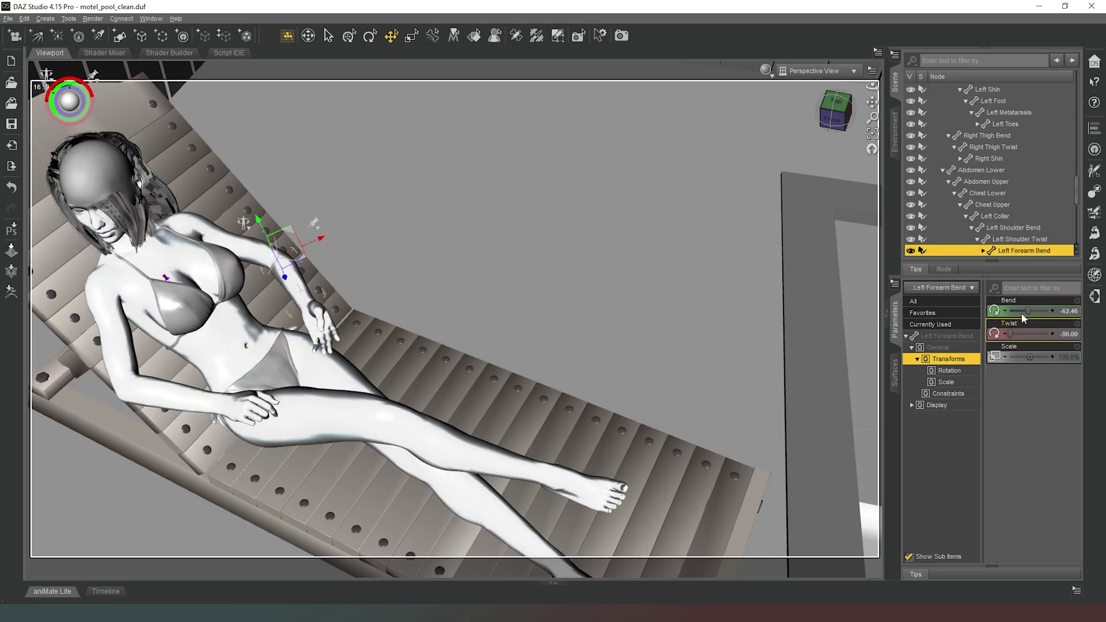
left_click_drag(1013, 333, 1026, 310)
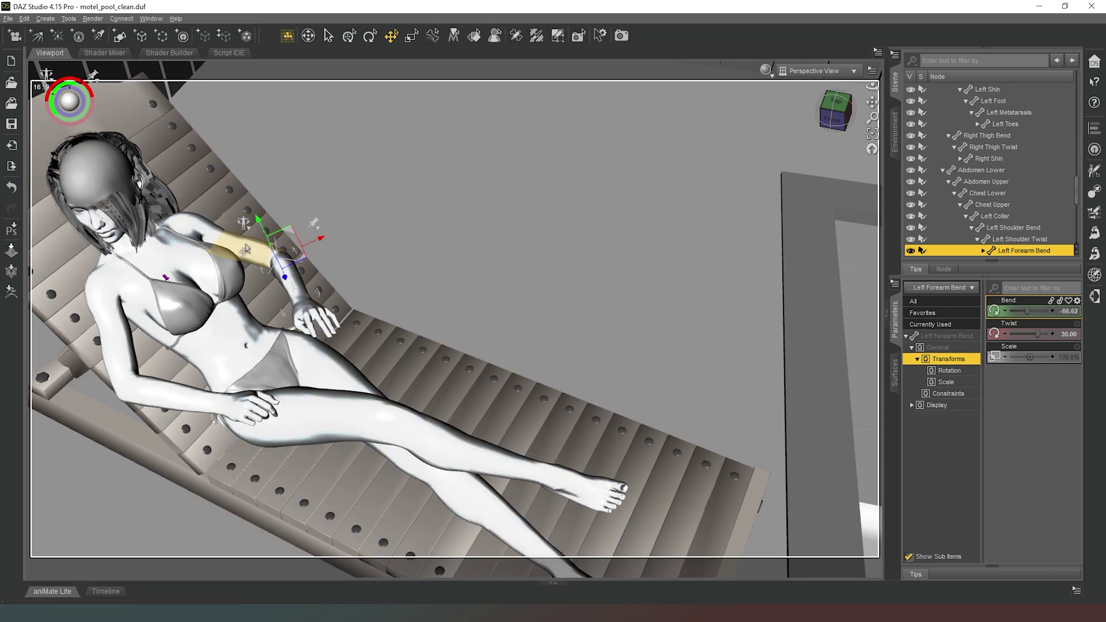
left_click(260, 248)
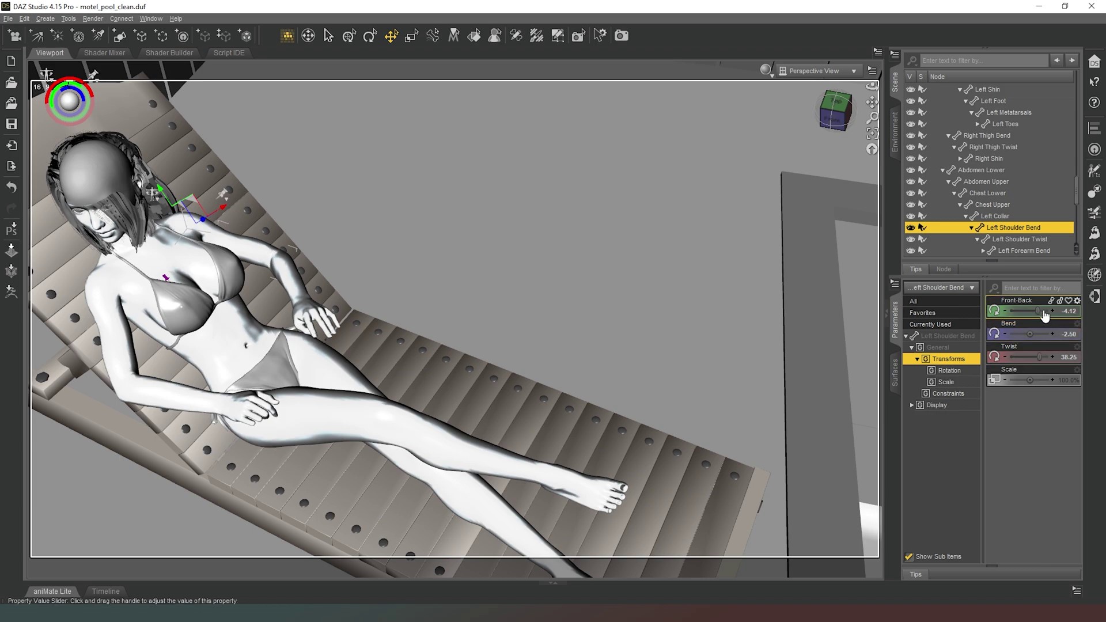
left_click_drag(1037, 310, 1041, 310)
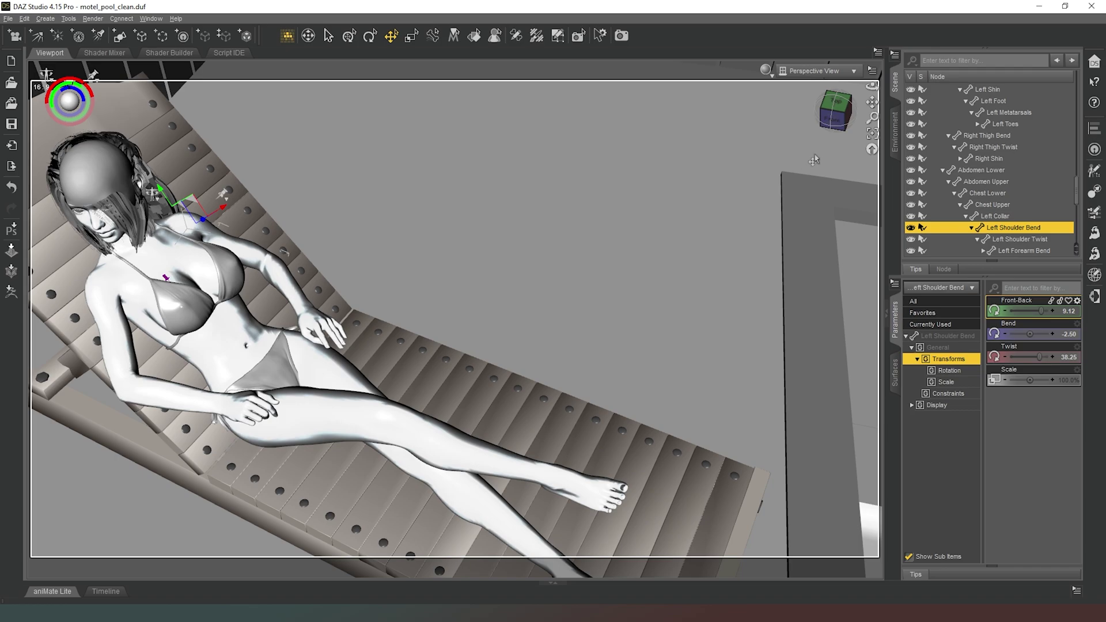
Reposition the left hand freehand so that it rests on the left hip beside the bikini bottom
left_click_drag(837, 121, 905, 132)
scroll(667, 145, "up", 5)
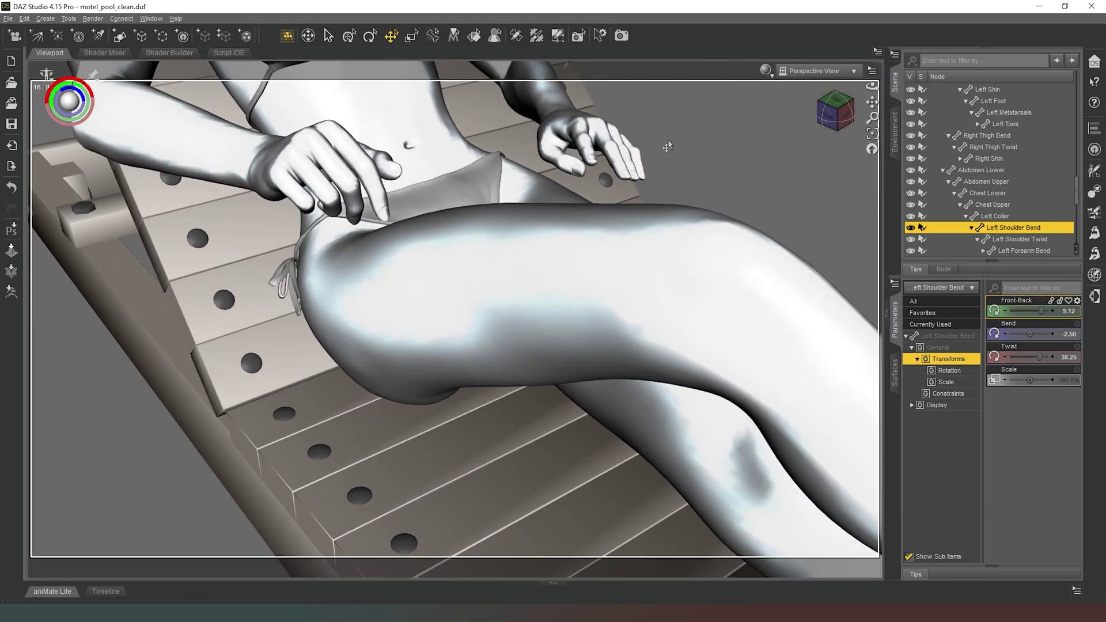
middle_click_drag(707, 138, 692, 193)
left_click_drag(830, 118, 852, 117)
left_click(564, 367)
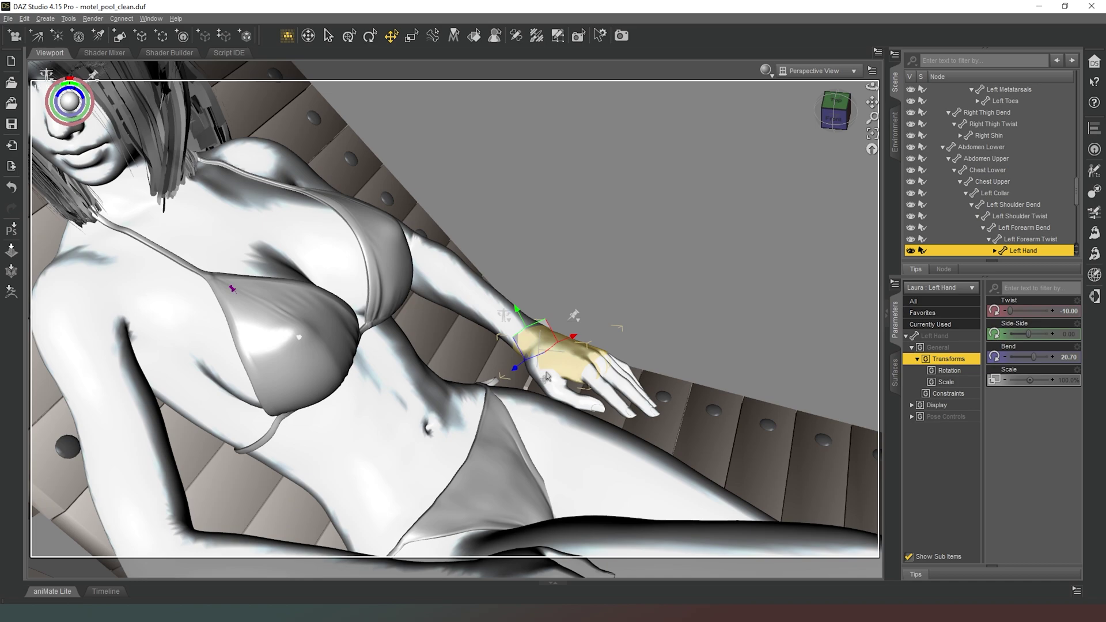
left_click_drag(703, 298, 707, 295)
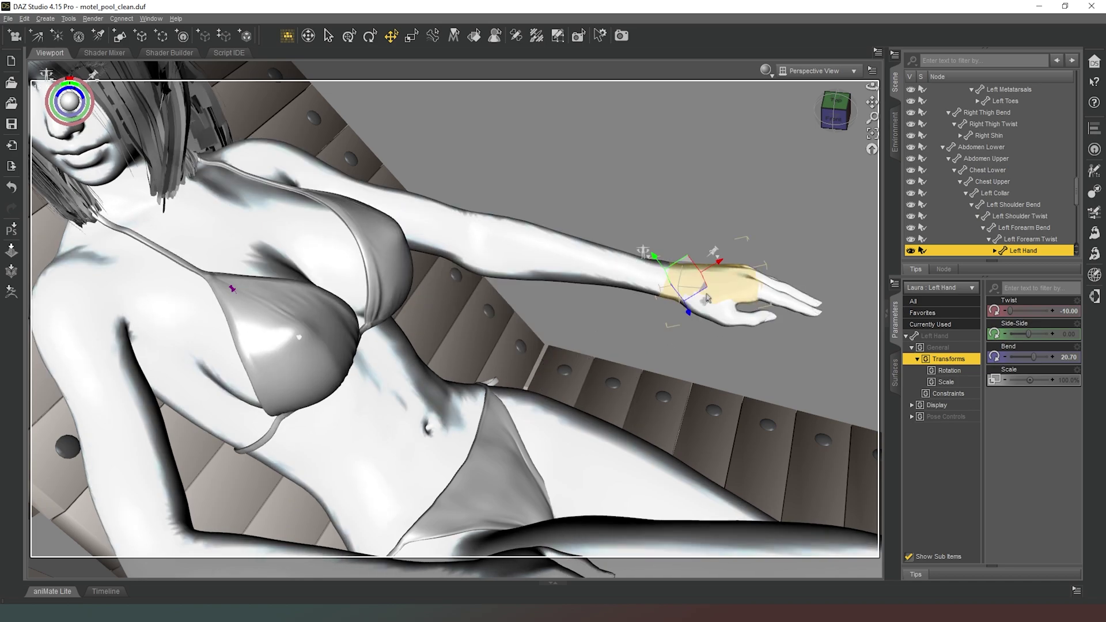
key("ctrl+z")
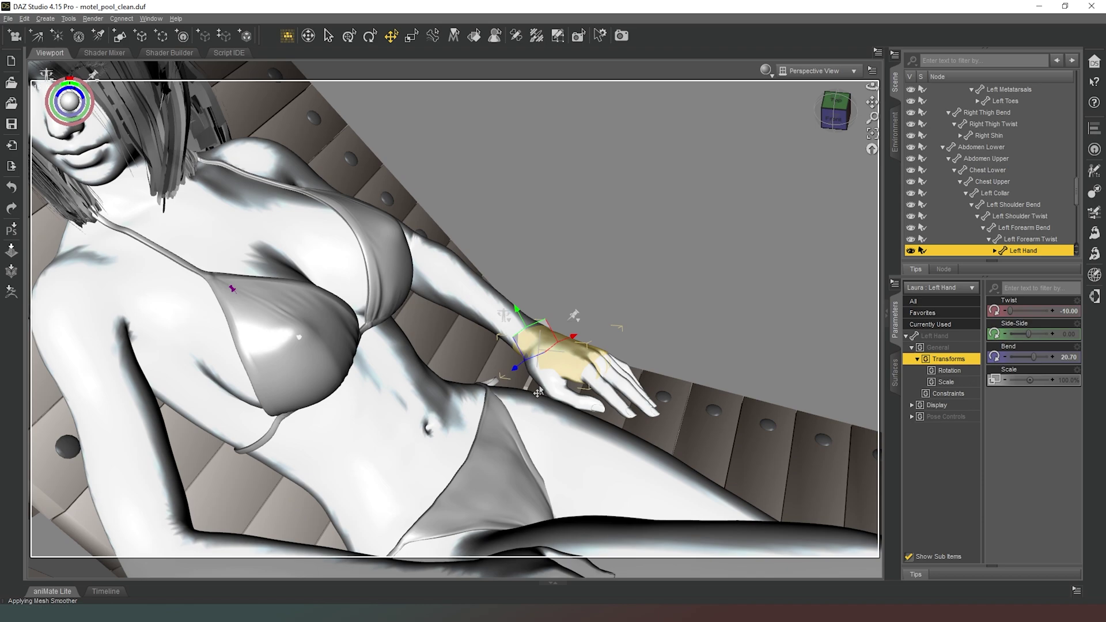
left_click_drag(538, 392, 538, 391)
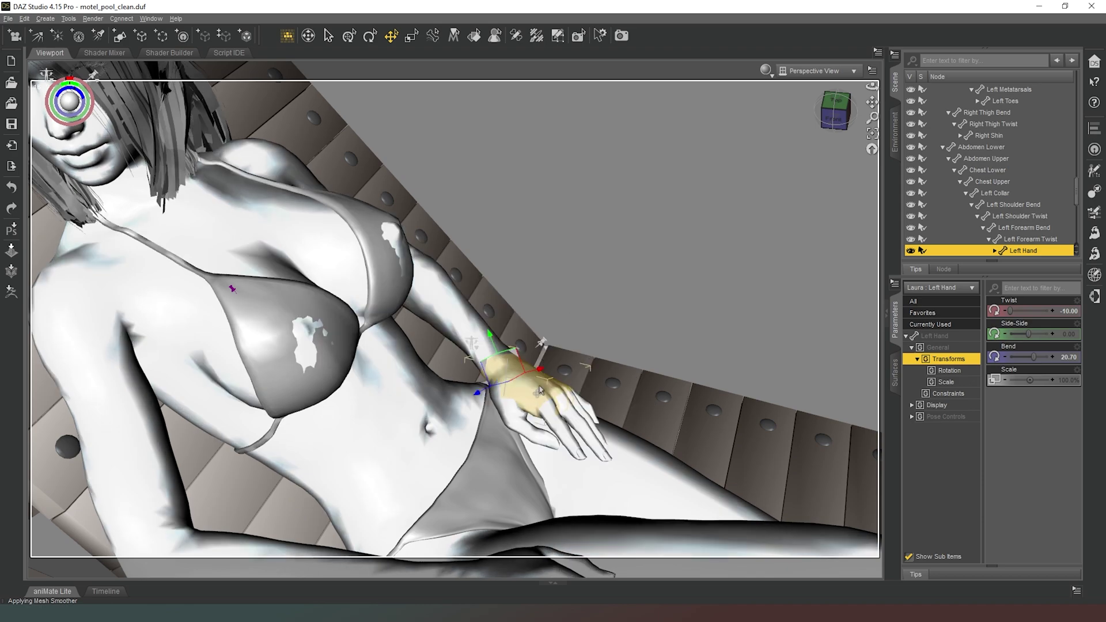
Settle the left ring finger on the upper thigh by setting the Left Ring 1 bend to -18.38
left_click_drag(829, 121, 761, 115)
left_click_drag(720, 371, 845, 162, "alt")
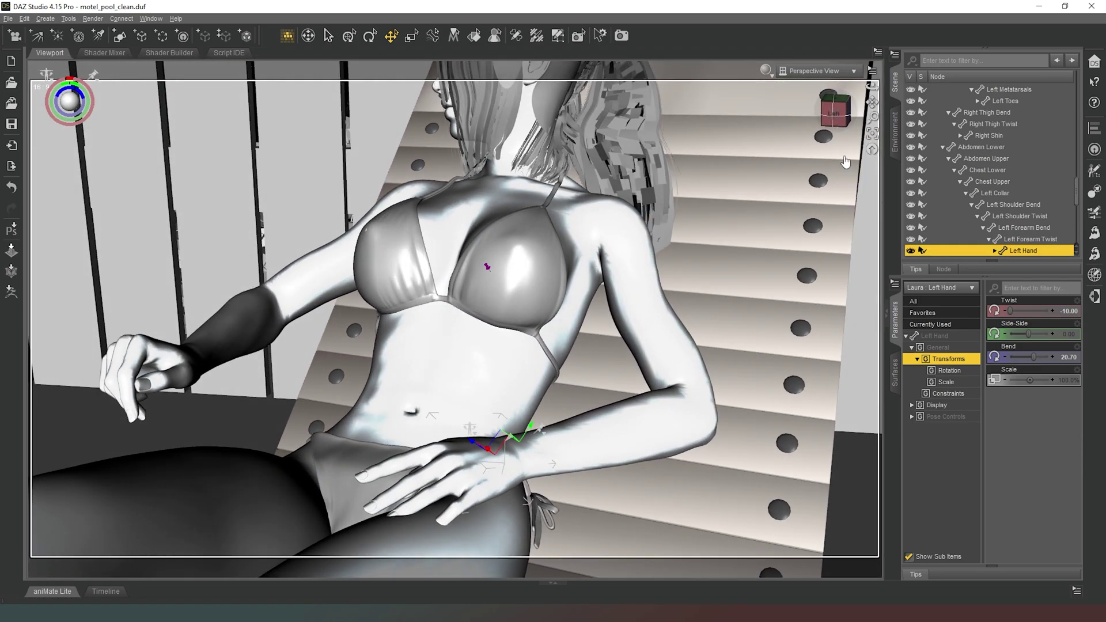
left_click(422, 506)
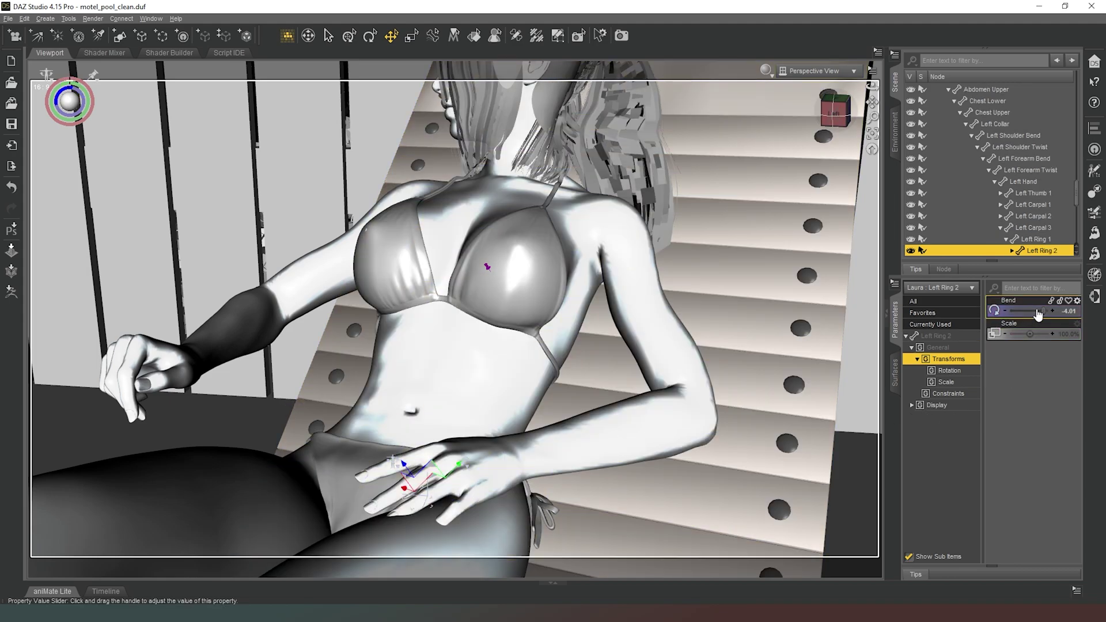
left_click(450, 486)
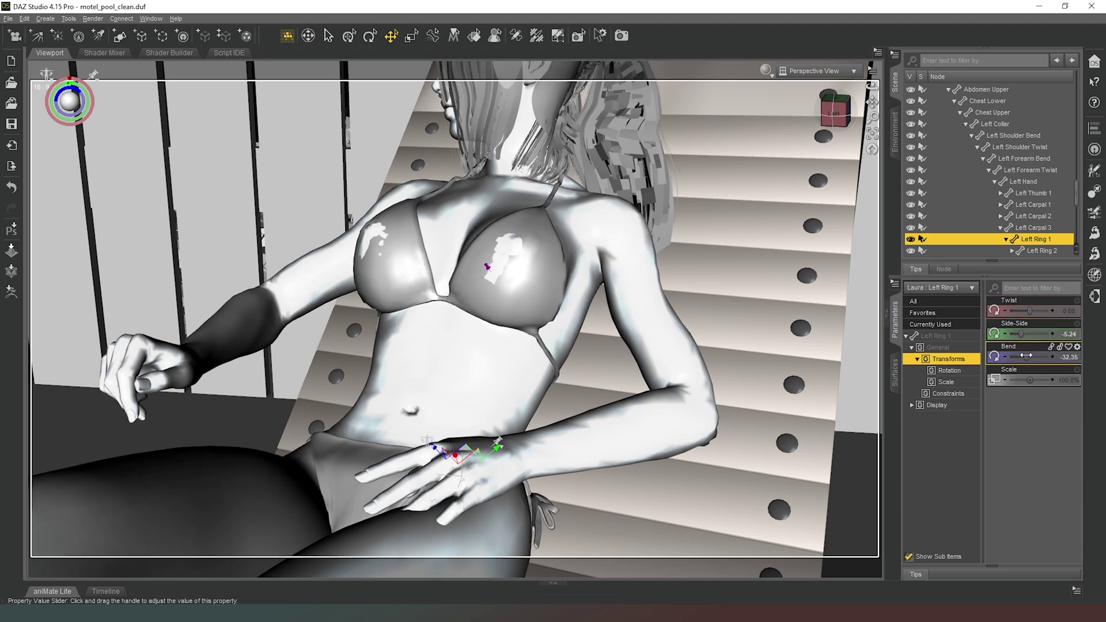
left_click_drag(1029, 356, 1031, 355)
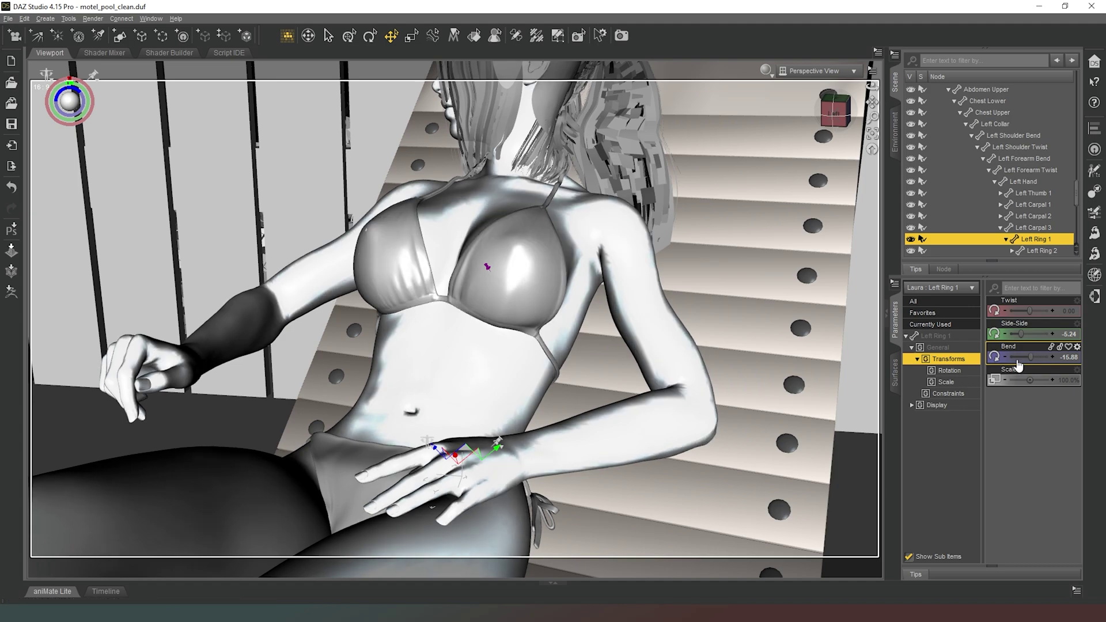
left_click(1052, 357)
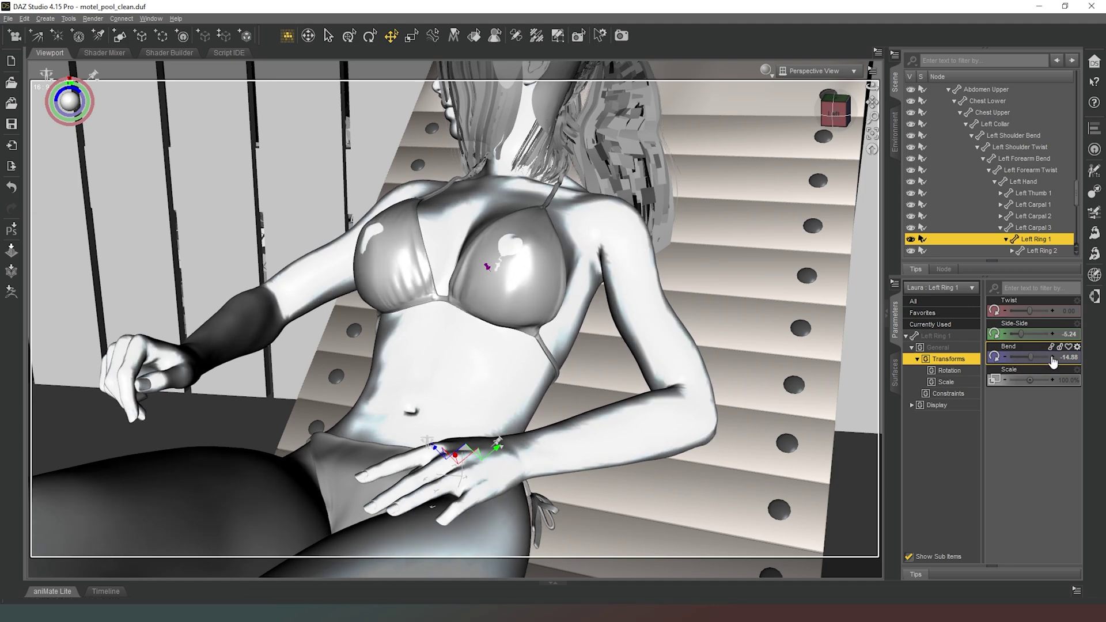
left_click(1005, 358)
left_click(1006, 357)
left_click(1005, 358)
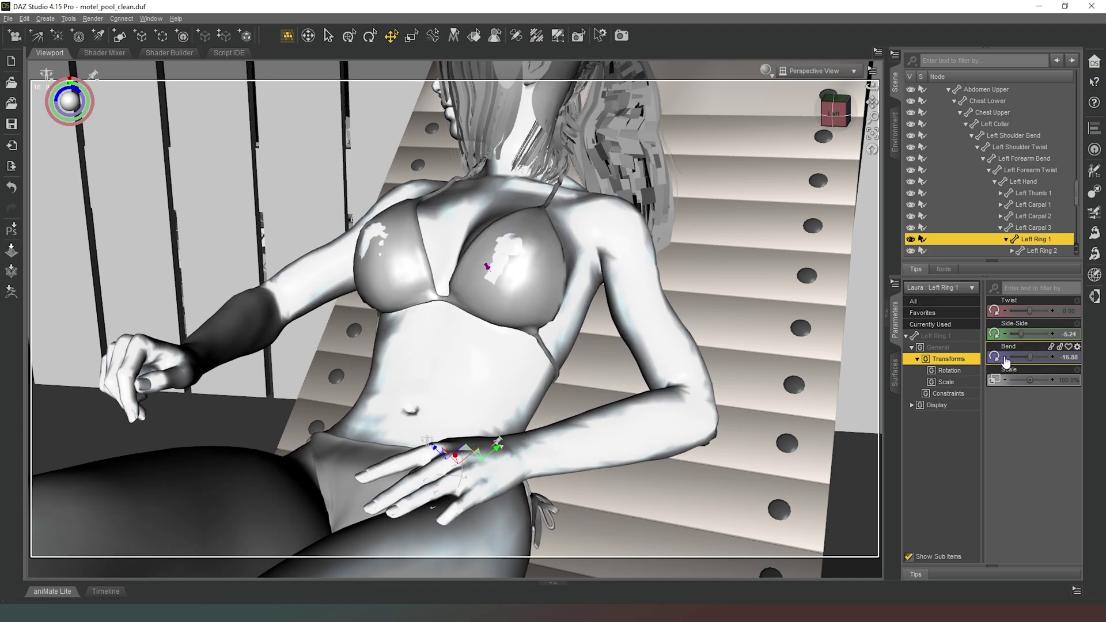
left_click(1005, 358)
left_click(1005, 357)
left_click(1005, 357)
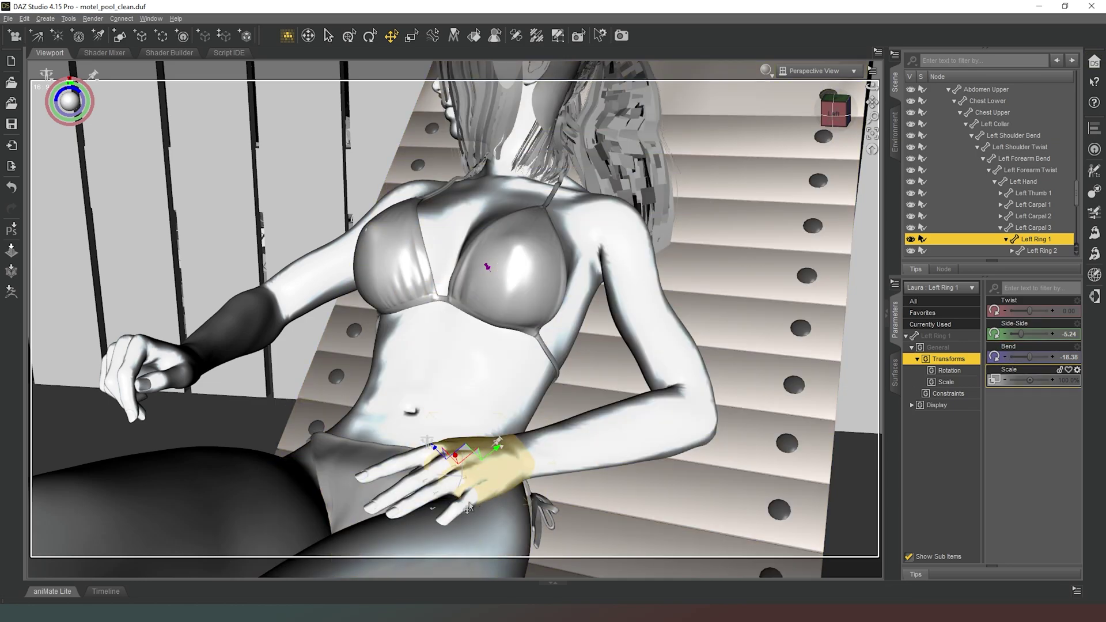
Adjust the left little finger by setting the Left Pinky 1 bend to -3.53
left_click(468, 506)
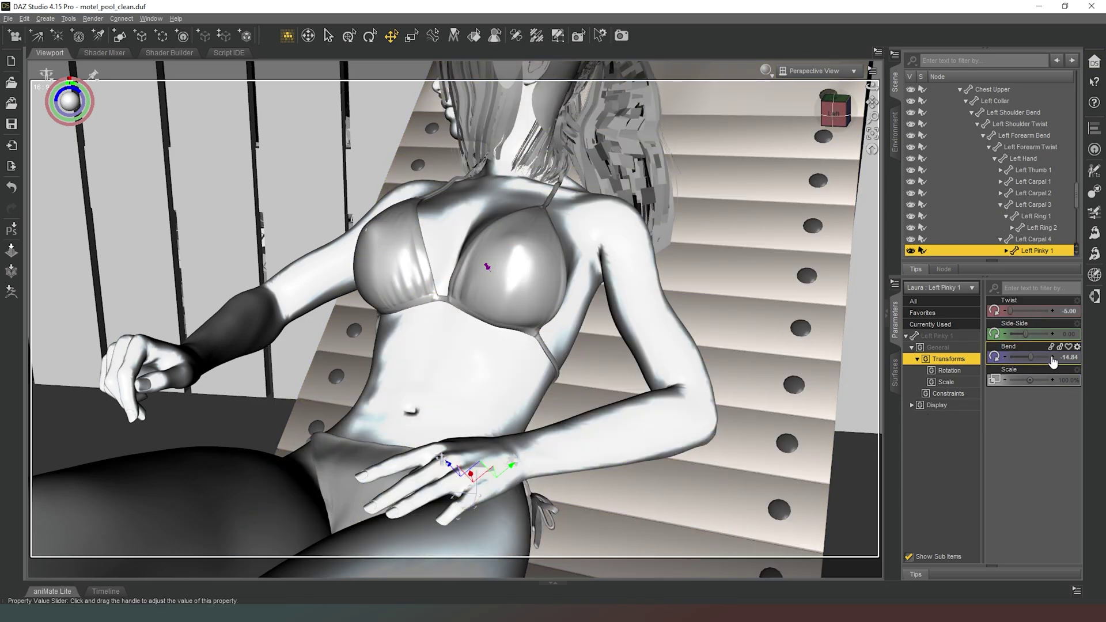
left_click(1052, 357)
left_click(1053, 358)
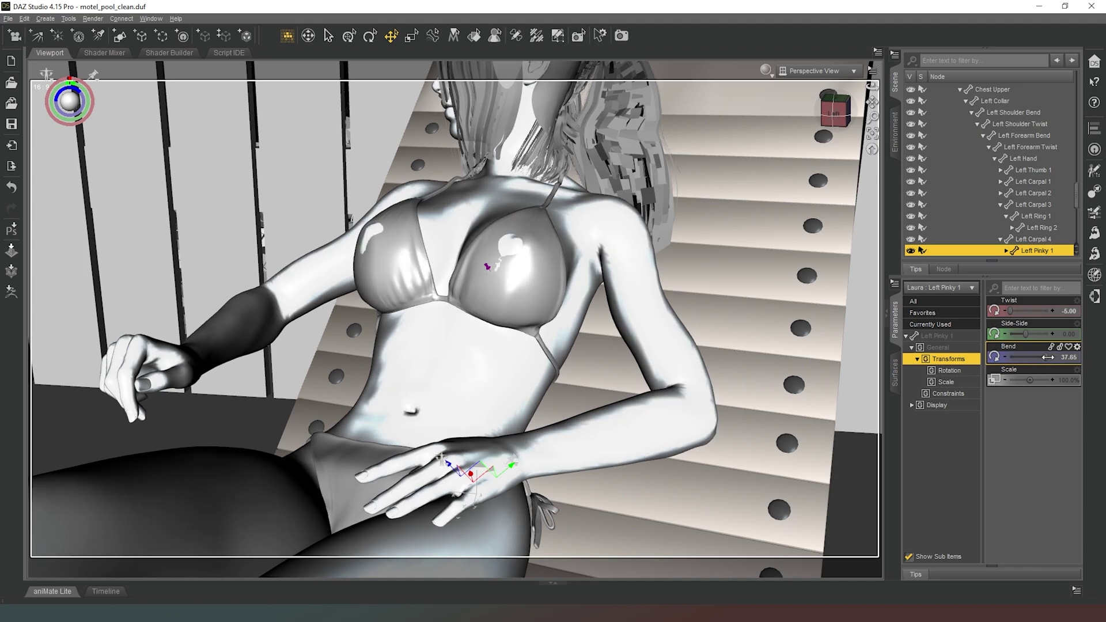
left_click_drag(1037, 357, 1034, 357)
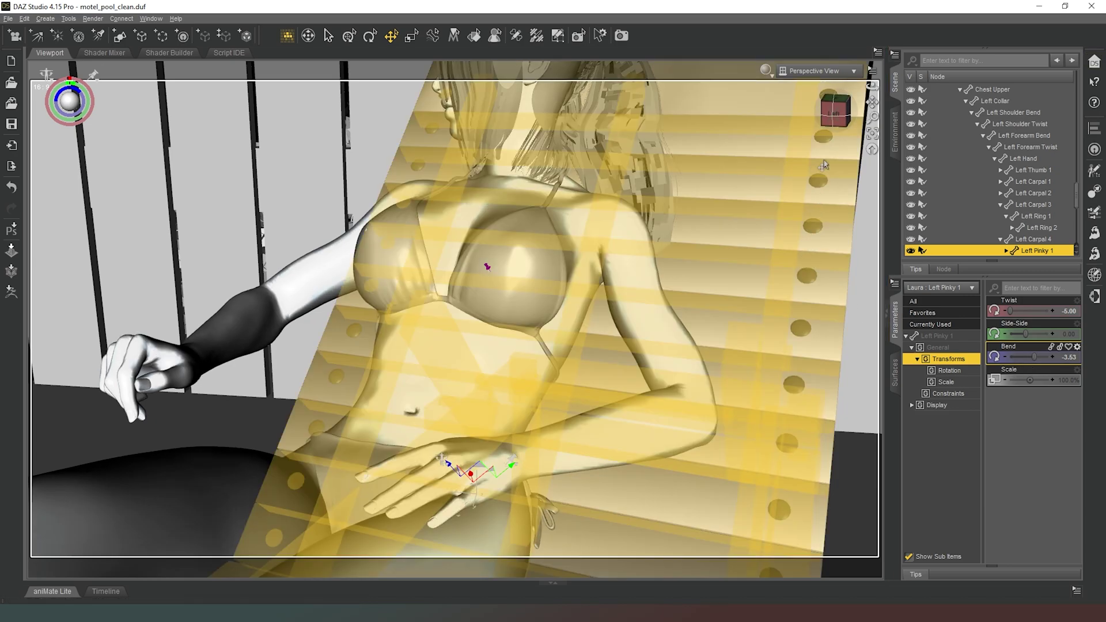
Collapse the reclining woman's bone hierarchy in the scene list and select her whole figure
left_click_drag(834, 114, 809, 325)
scroll(991, 141, "up", 7)
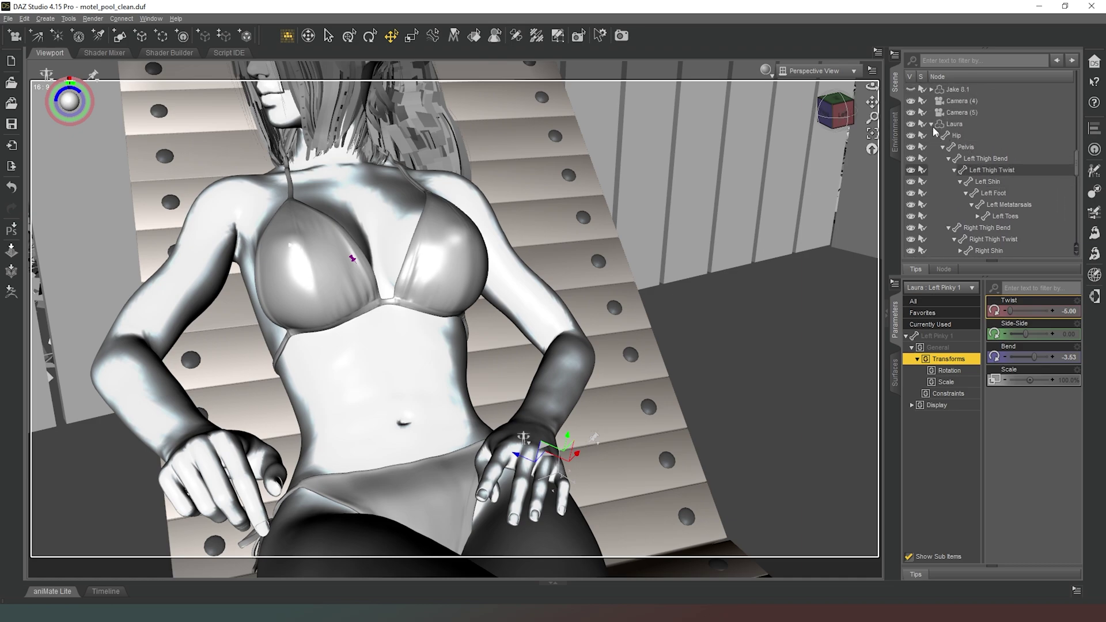
left_click(931, 123)
left_click(948, 248)
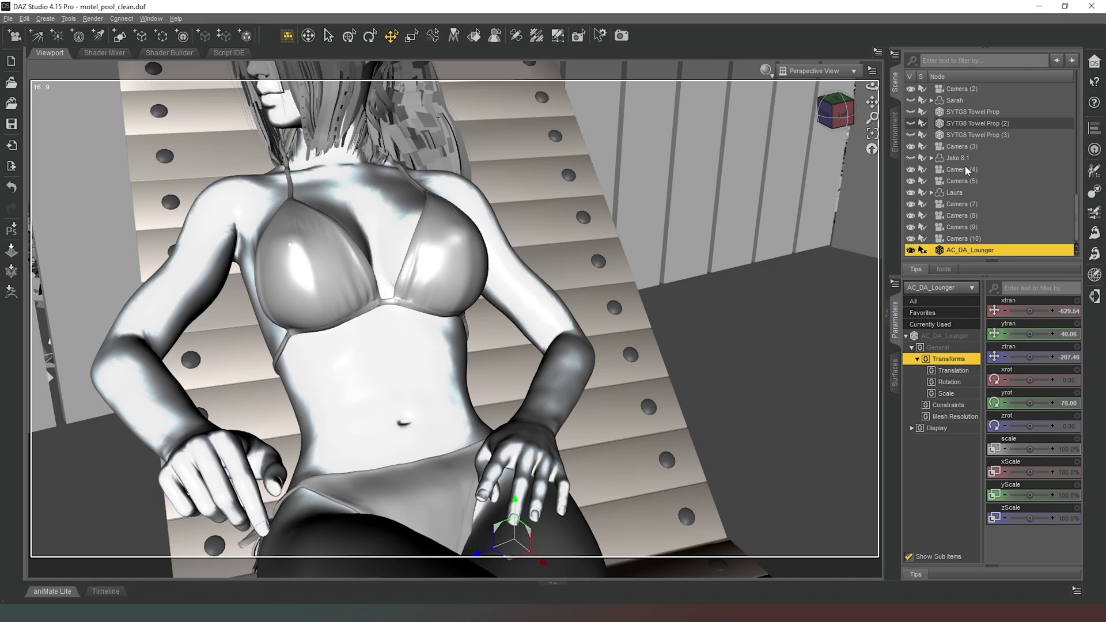
left_click(953, 192)
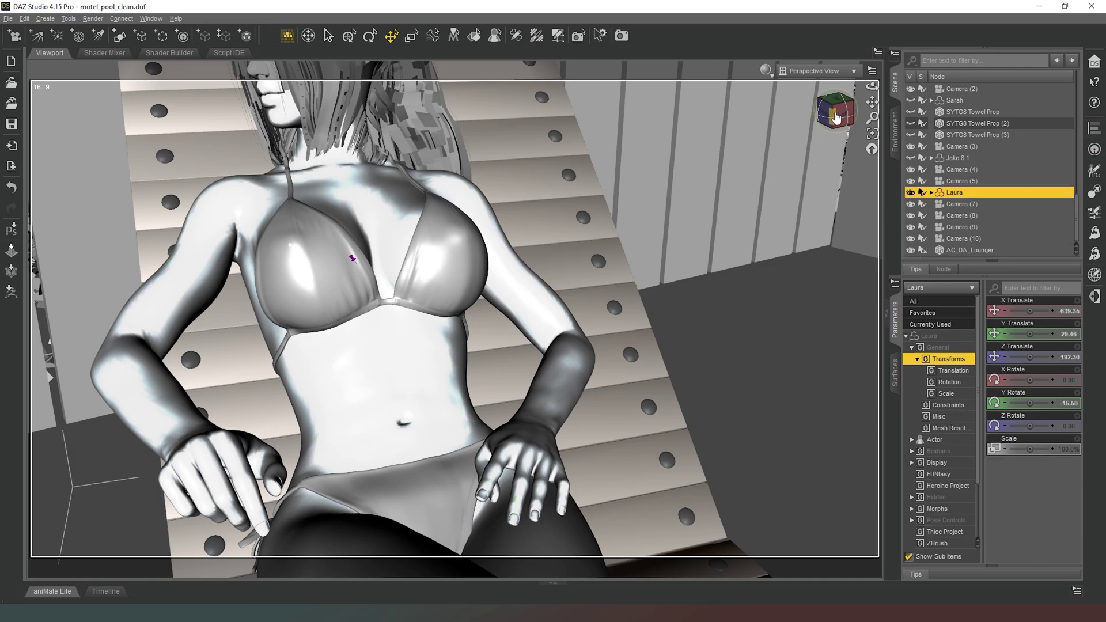
Reposition the right hand so that it rests on top of the right thigh
scroll(841, 118, "up", 10)
right_click_drag(837, 117, 846, 144)
scroll(845, 119, "down", 5)
left_click_drag(846, 120, 741, 110)
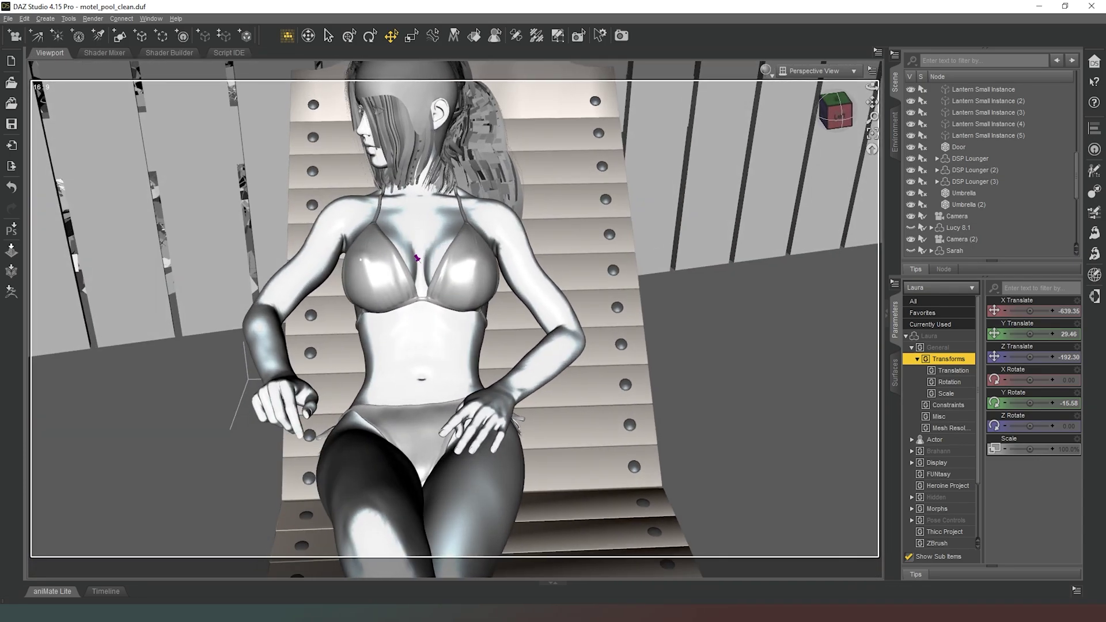
left_click_drag(763, 215, 788, 221)
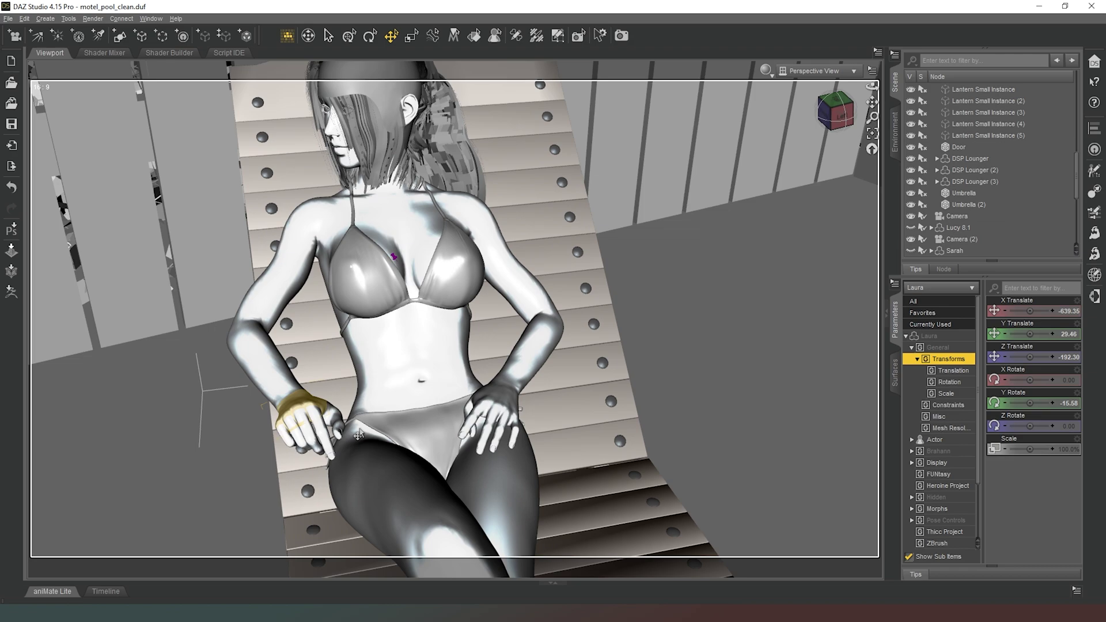
key("ctrl+z")
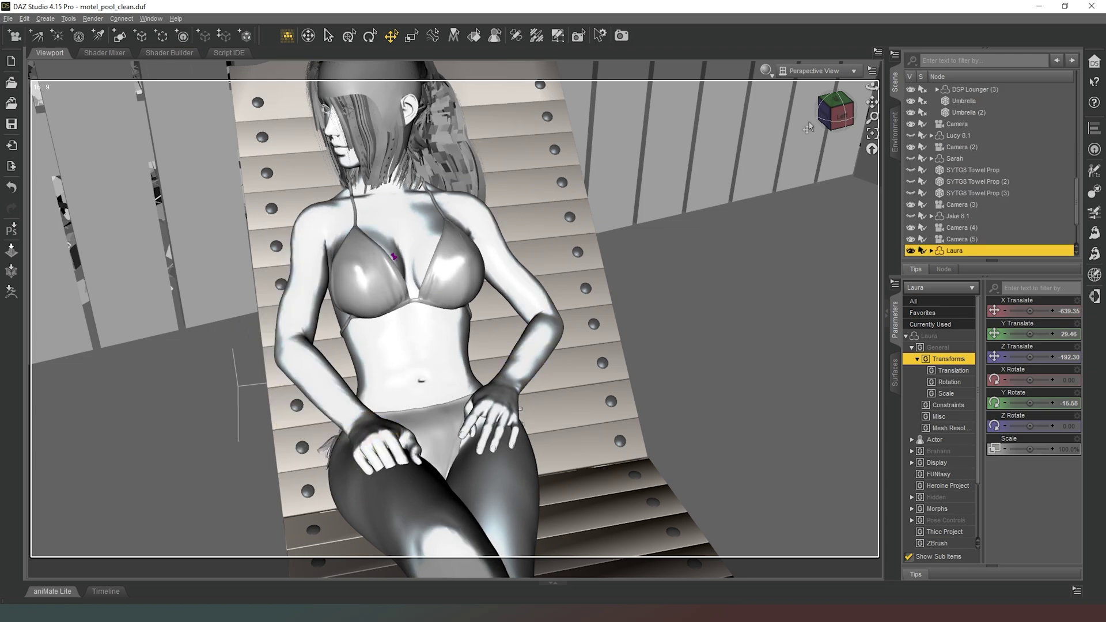
left_click(835, 111)
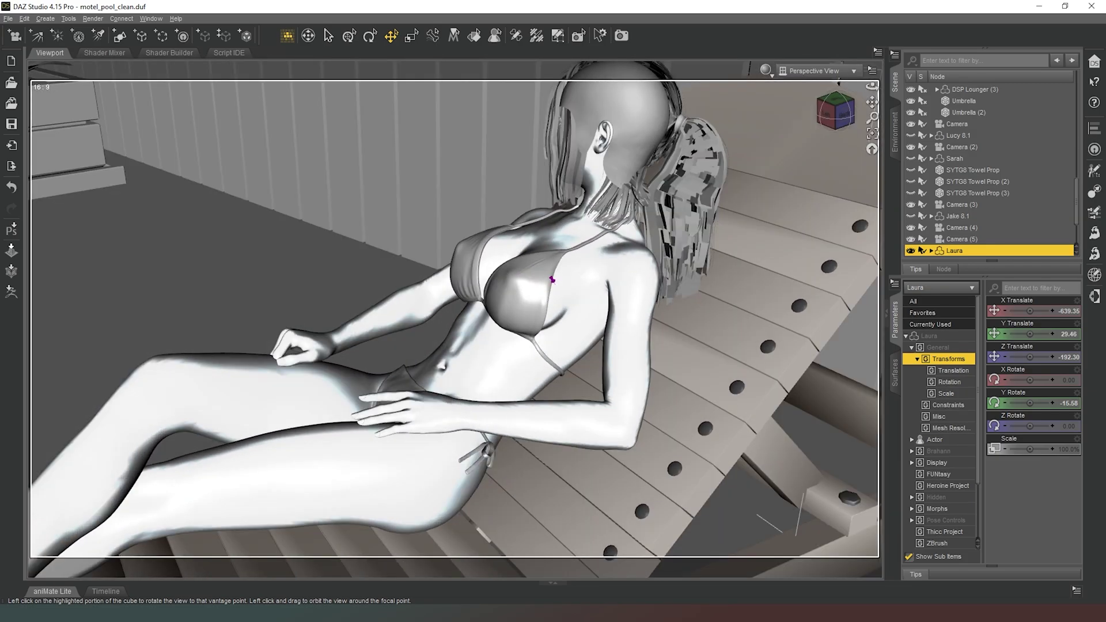
Lower the reclining woman's right hand onto her thigh by setting the Right Hand bend to -42.64
left_click_drag(835, 110, 936, 84)
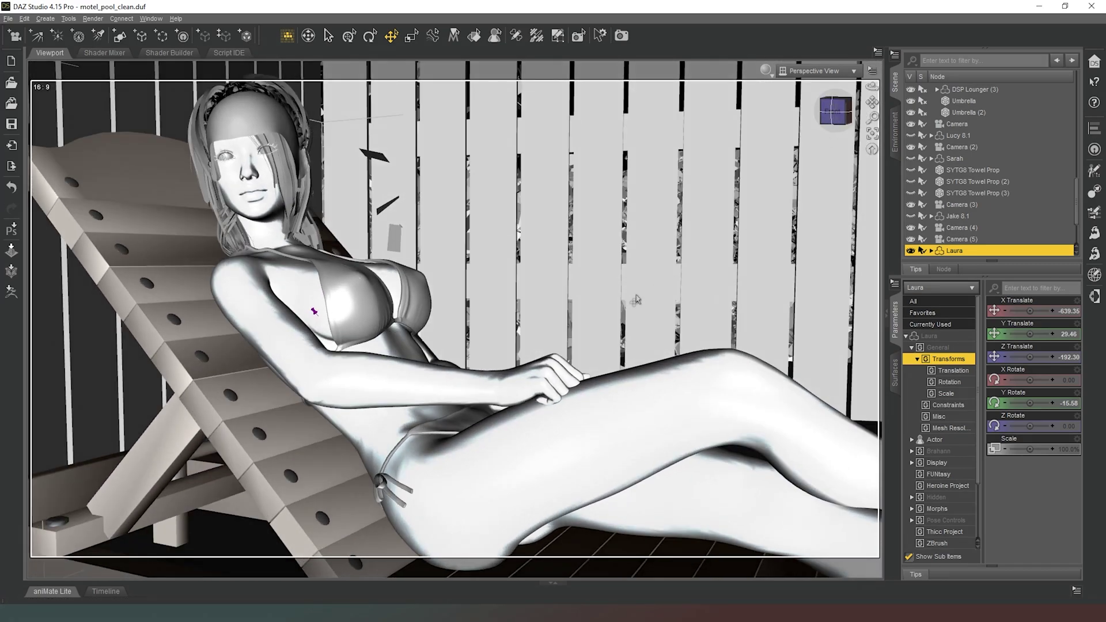
left_click(503, 390)
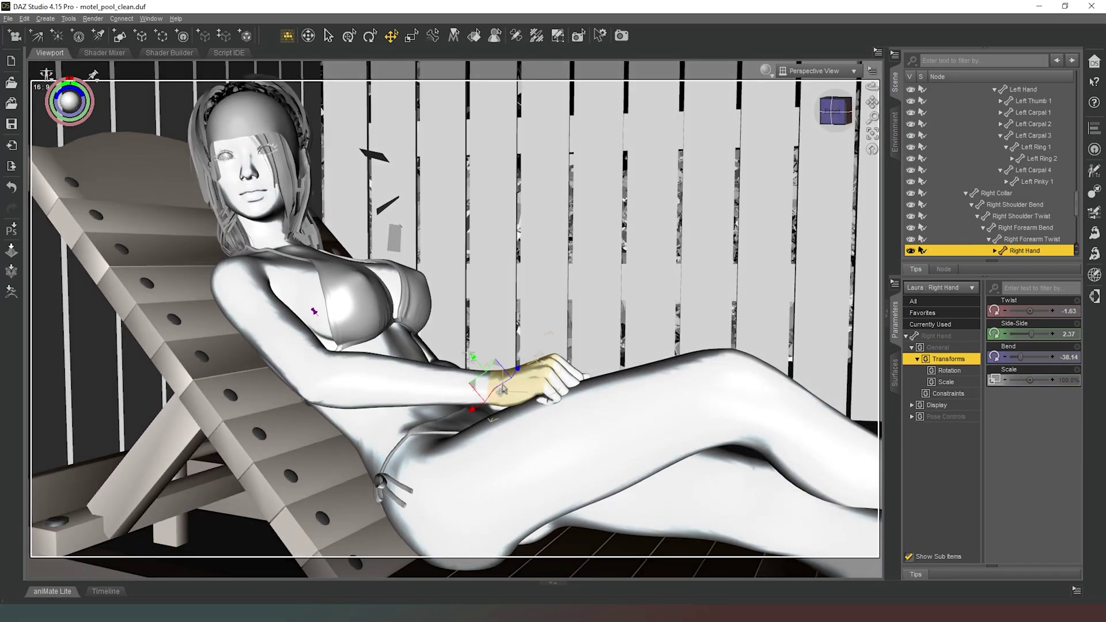
left_click(1006, 358)
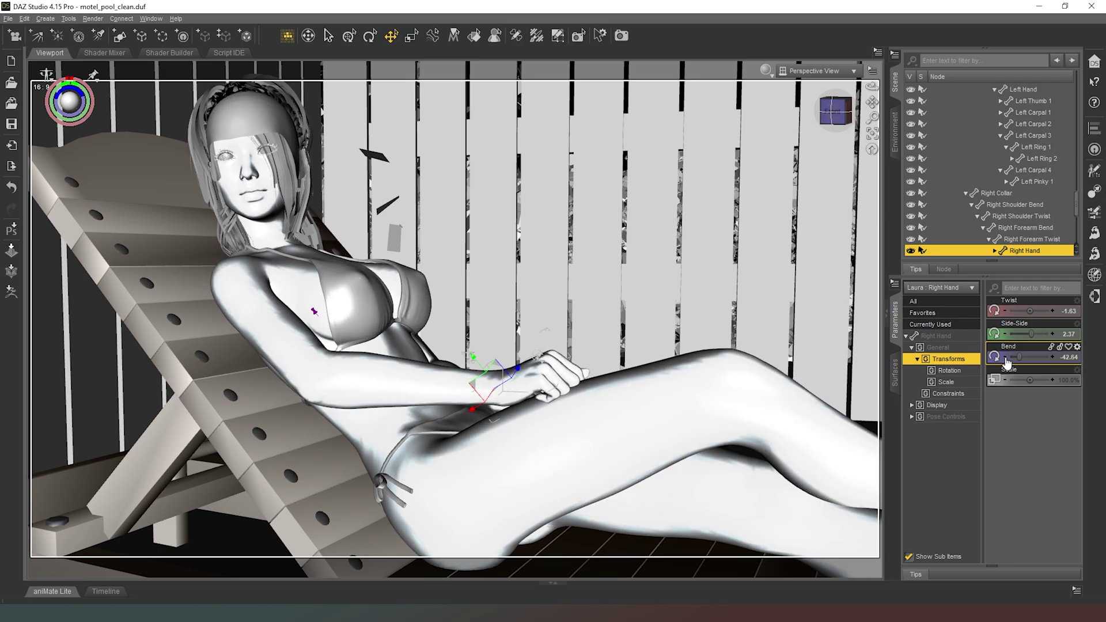
scroll(770, 133, "down", 5)
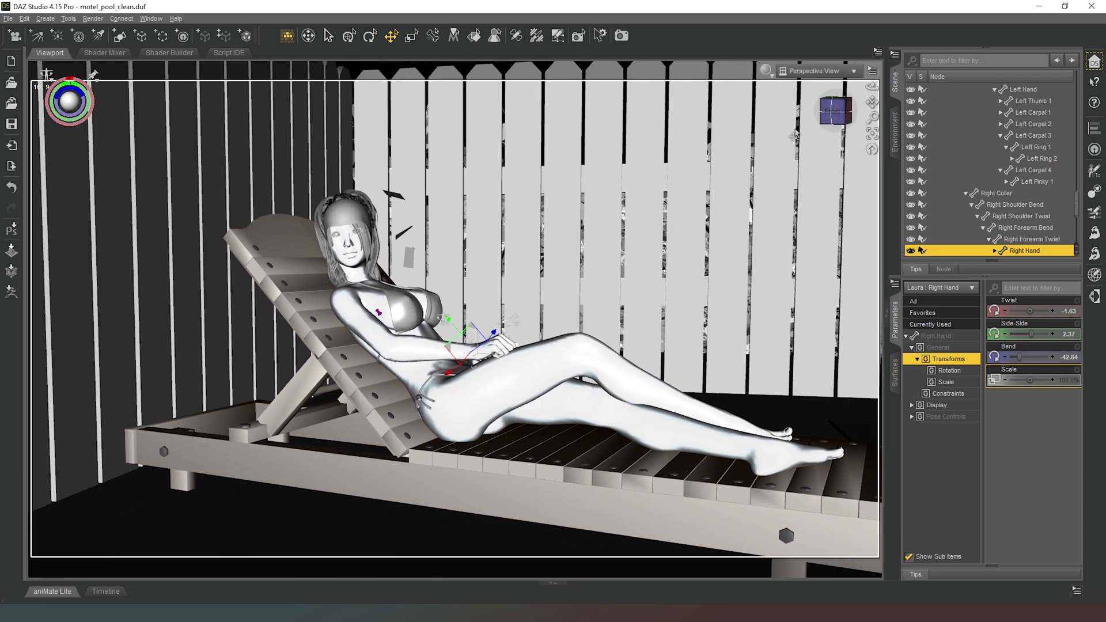
Frame the lounger from behind the pool ladder, create Camera (11) with the active viewport transforms, and look through it
mouse_move(835, 111)
left_mouse_down()
mouse_move(858, 113)
mouse_move(749, 132)
mouse_move(803, 132)
mouse_move(874, 109)
mouse_move(821, 123)
mouse_move(846, 112)
mouse_move(830, 107)
left_mouse_up()
scroll(821, 123, "down", 8)
scroll(823, 123, "down", 3)
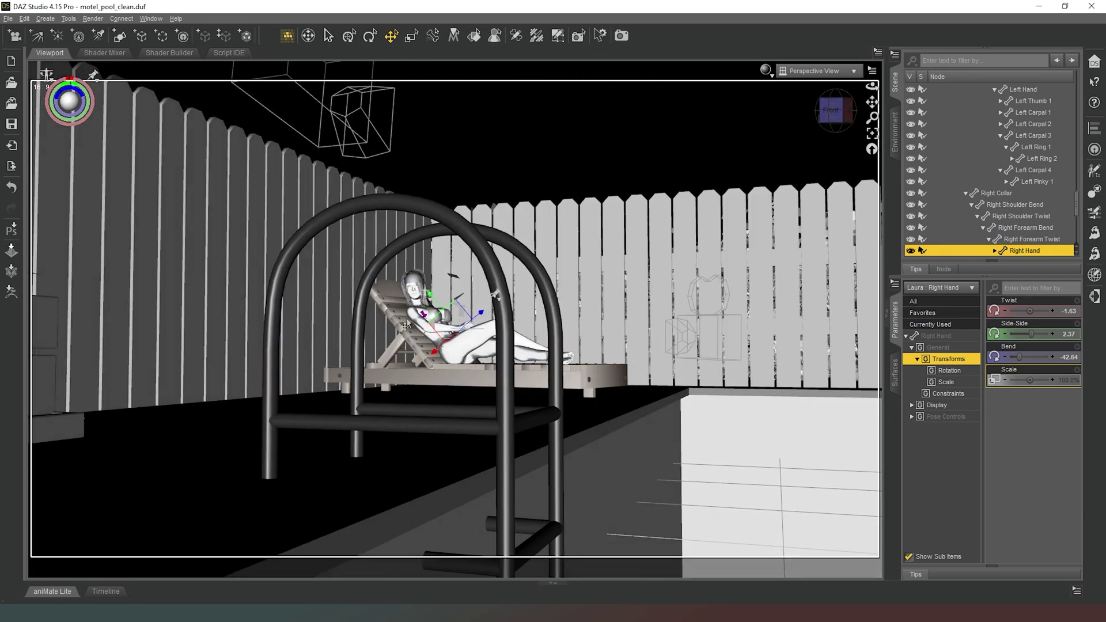
scroll(554, 345, "down", 6)
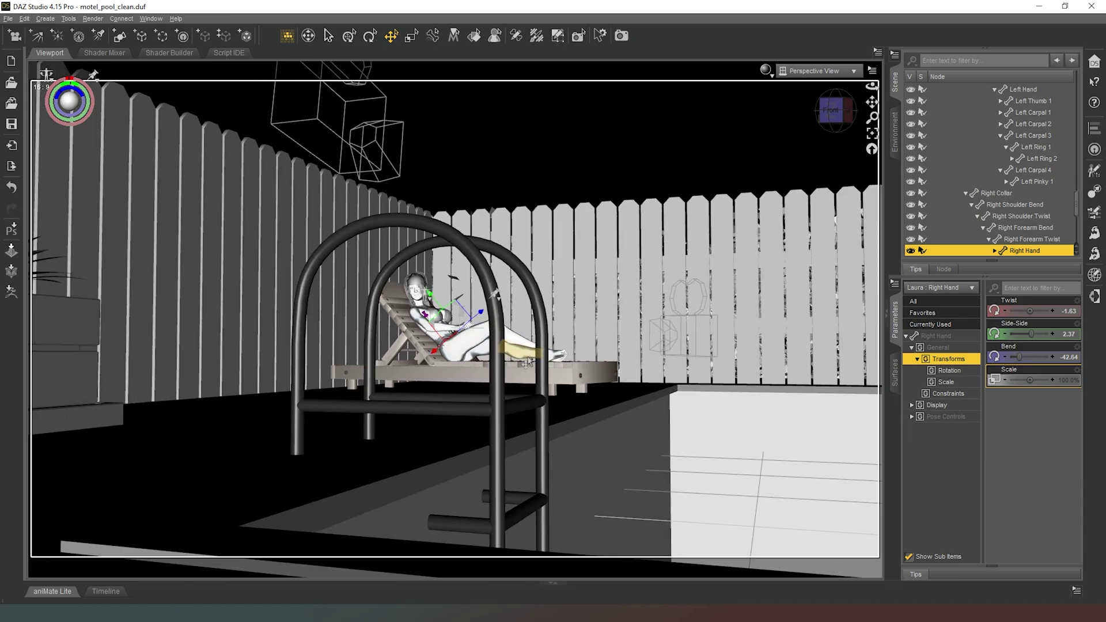
scroll(793, 158, "up", 3)
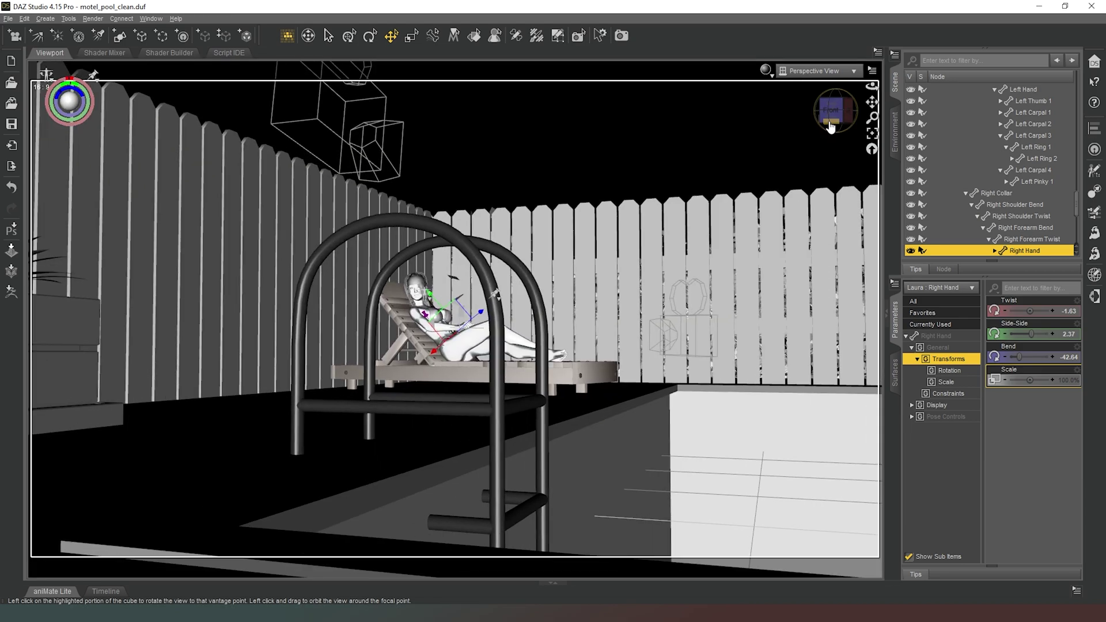
left_click(15, 41)
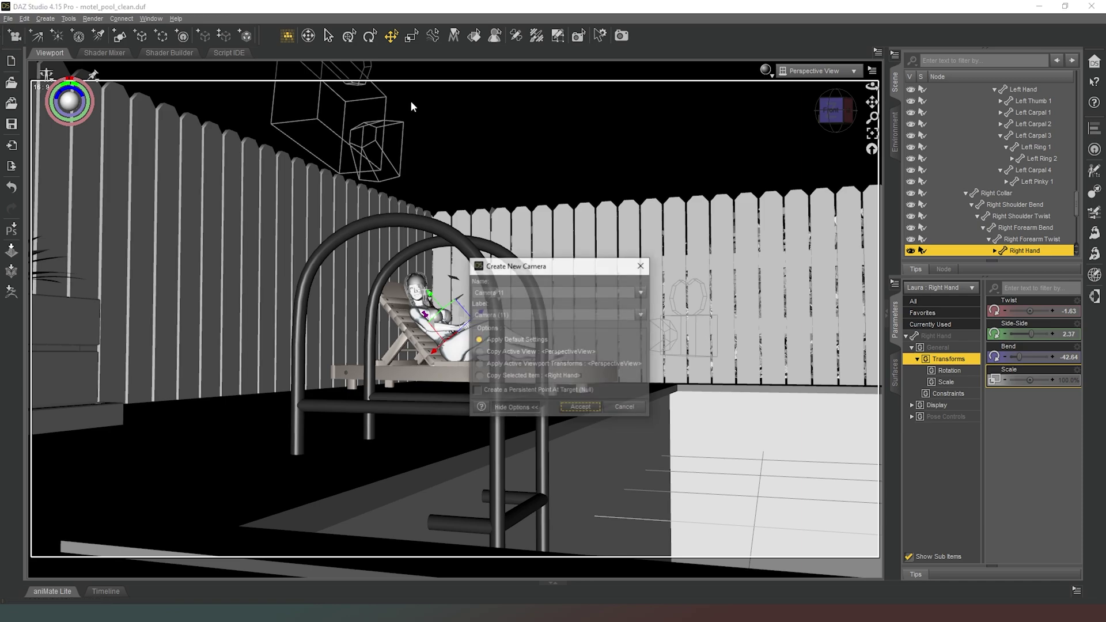
left_click(539, 368)
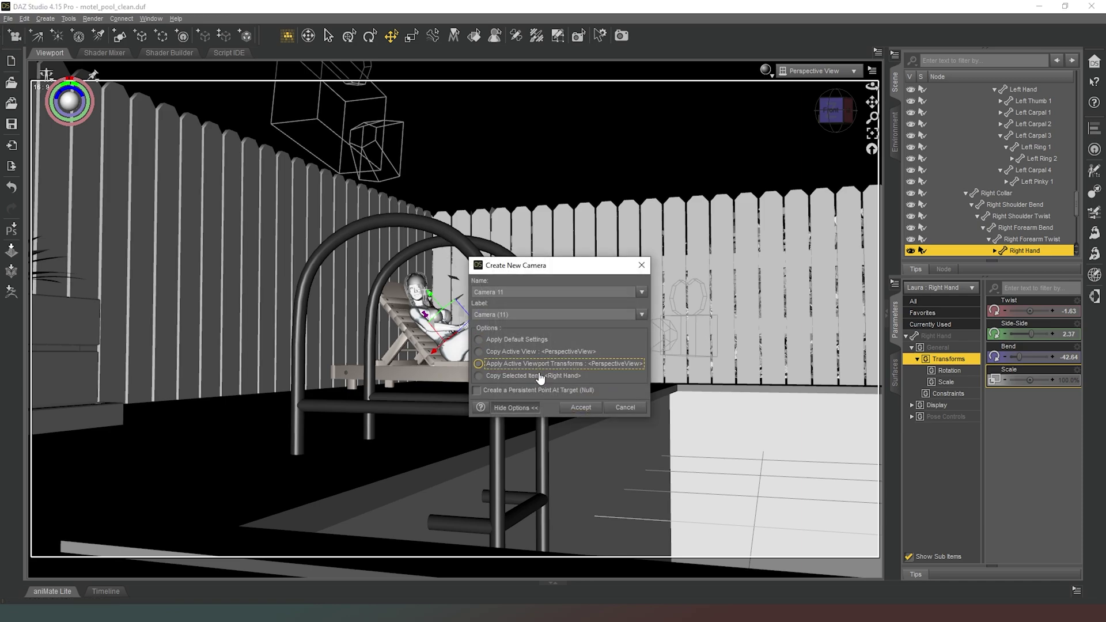
left_click(579, 407)
left_click(815, 71)
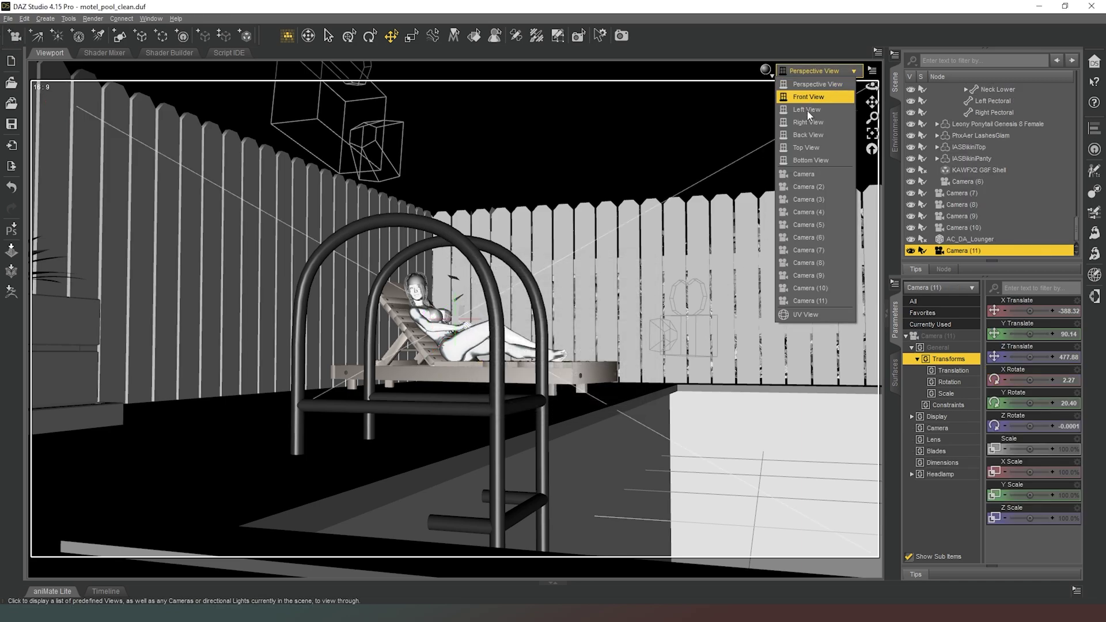
left_click(809, 301)
Shift Camera (11) to frame the woman behind the ladder rails and set its focal length to 200.07 mm
scroll(769, 197, "up", 3)
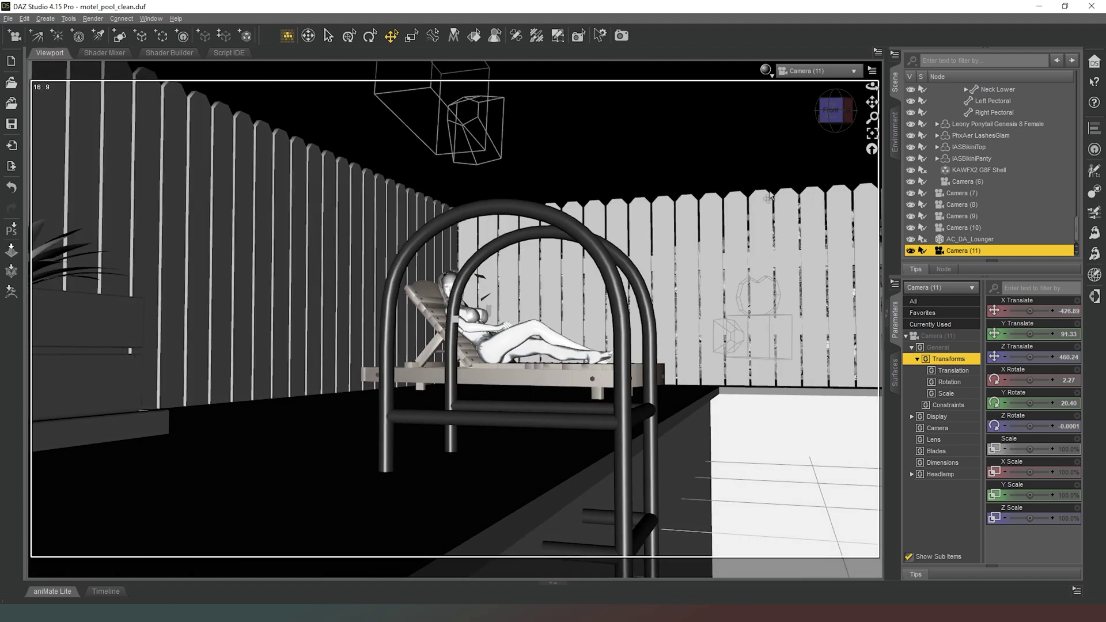
middle_click_drag(770, 197, 761, 197)
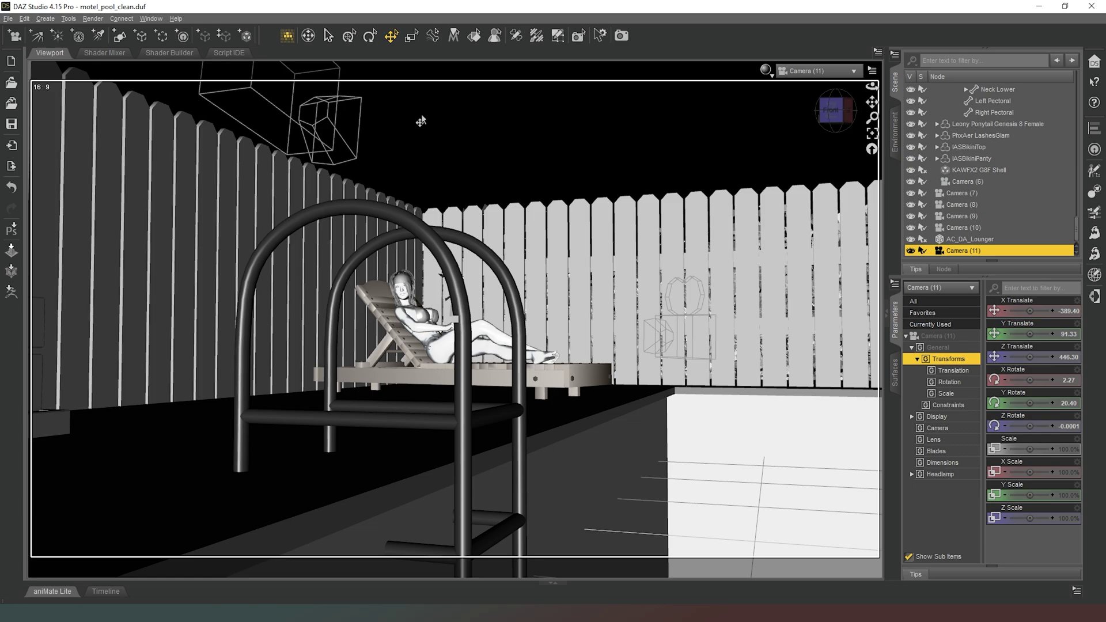
left_click(936, 429)
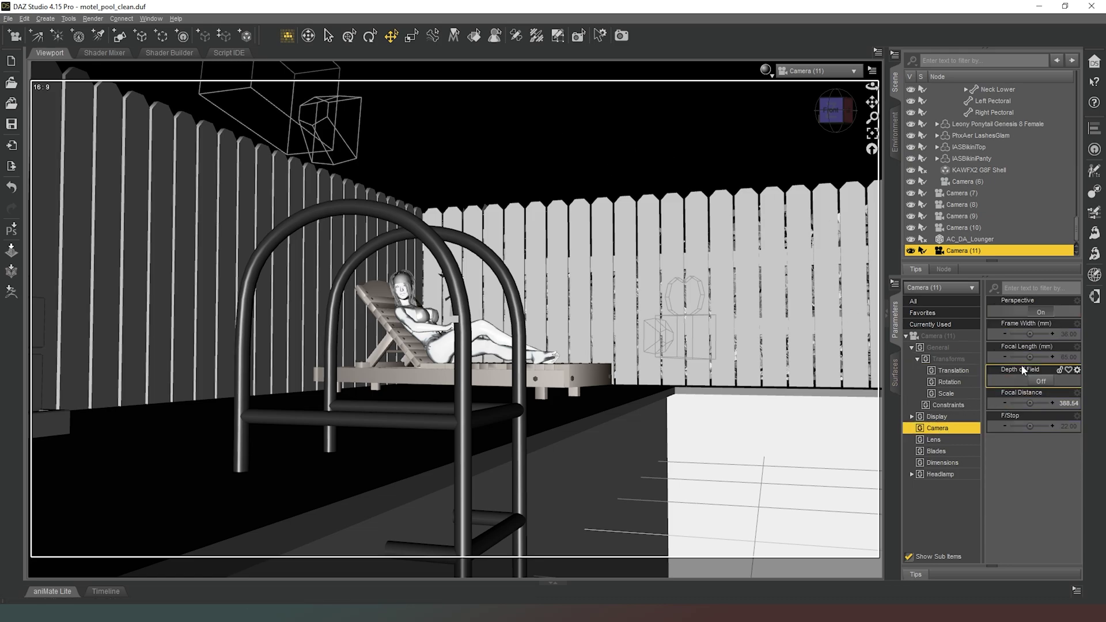
left_click_drag(1029, 358, 1041, 357)
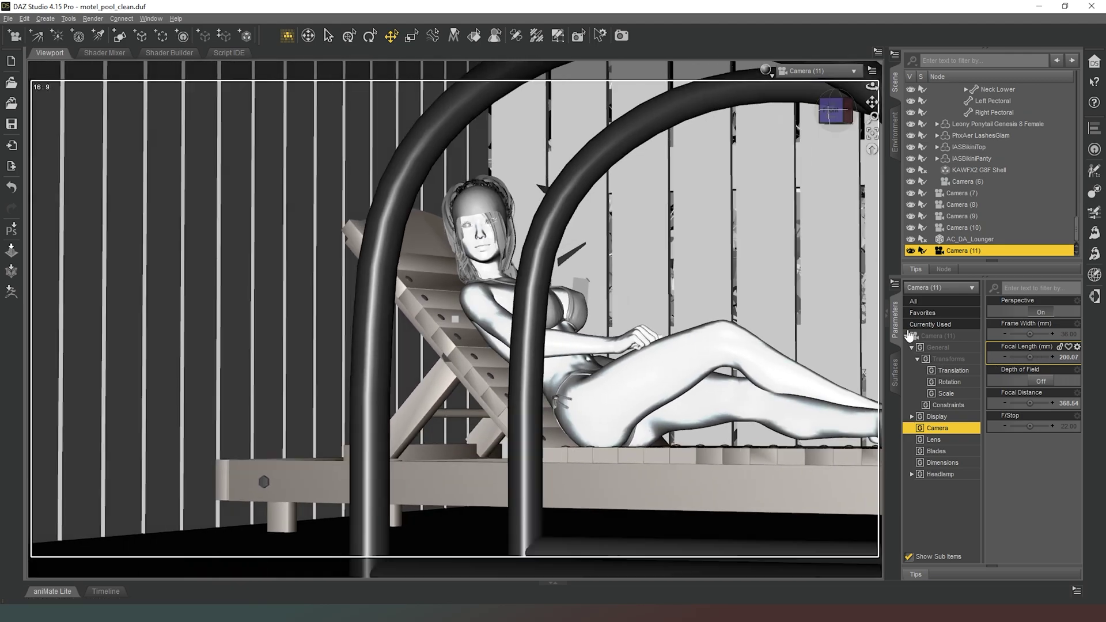
Set Camera (11)'s focal length to 123.52 mm and orbit it to frame the whole lounger beside the ladder rail
scroll(869, 212, "down", 1)
left_click_drag(837, 117, 842, 102)
scroll(843, 109, "up", 2)
scroll(843, 107, "down", 4)
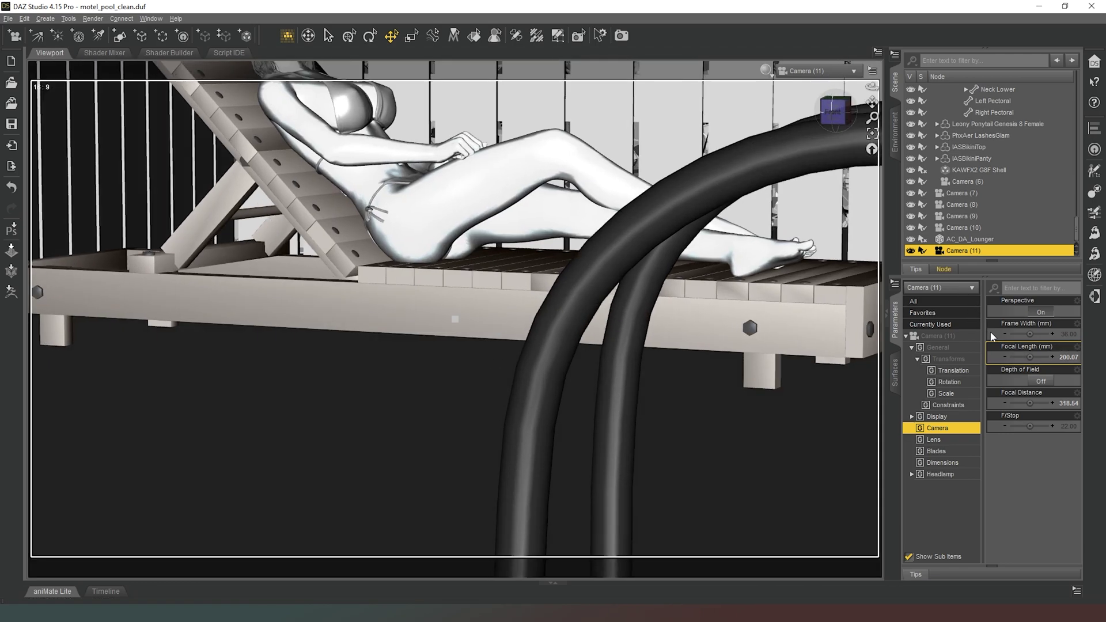
left_click_drag(1023, 355, 1005, 357)
left_click_drag(838, 110, 844, 104)
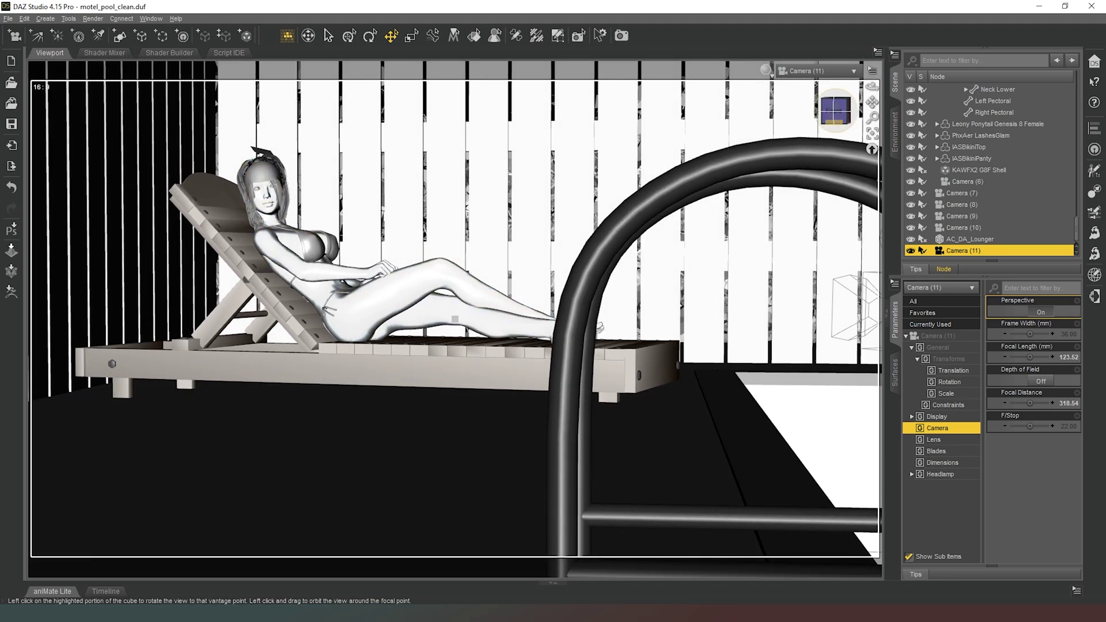
mouse_move(836, 112)
left_mouse_down()
mouse_move(816, 111)
mouse_move(869, 105)
mouse_move(851, 120)
left_mouse_up()
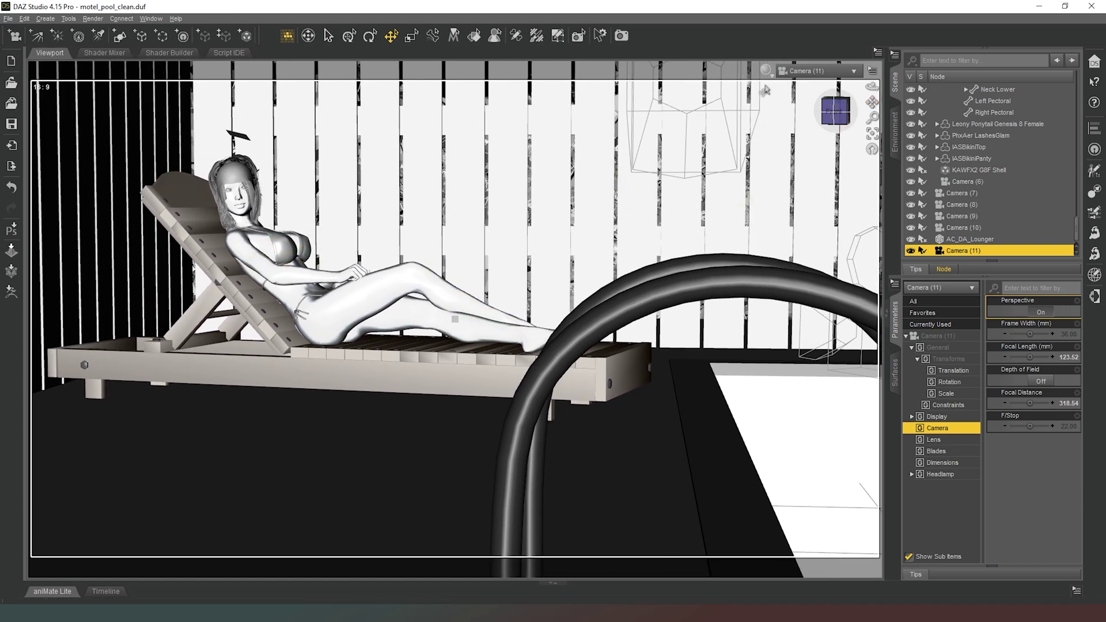
From an elevated perspective view, enable Camera (11)'s depth of field with focal distance 665.55 and F/Stop 5.08
left_click(812, 71)
left_click(783, 77)
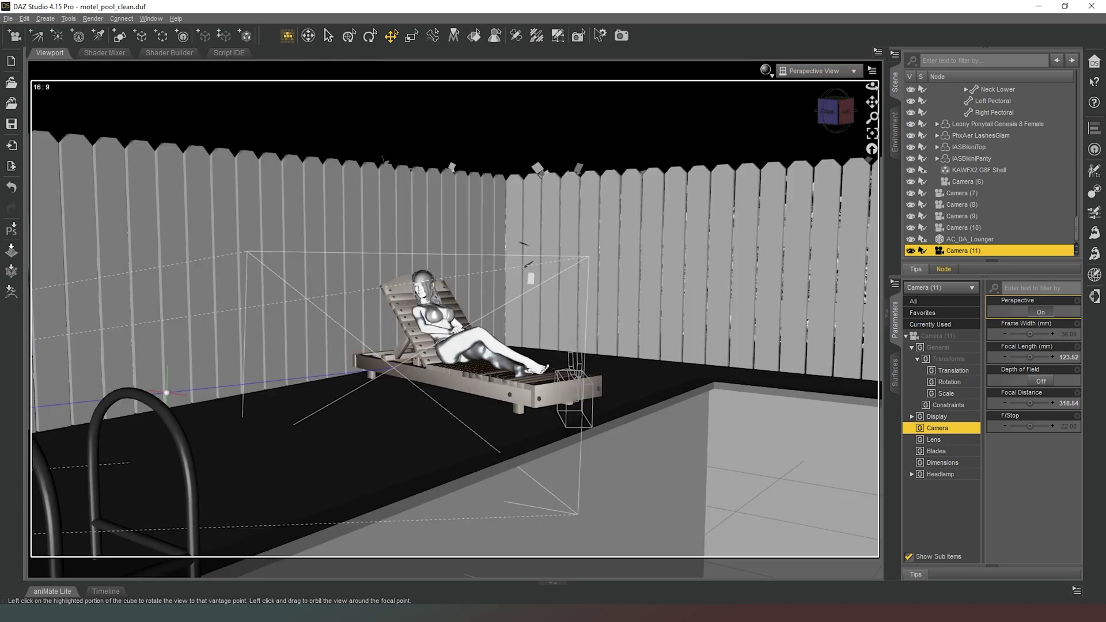
left_click(832, 111)
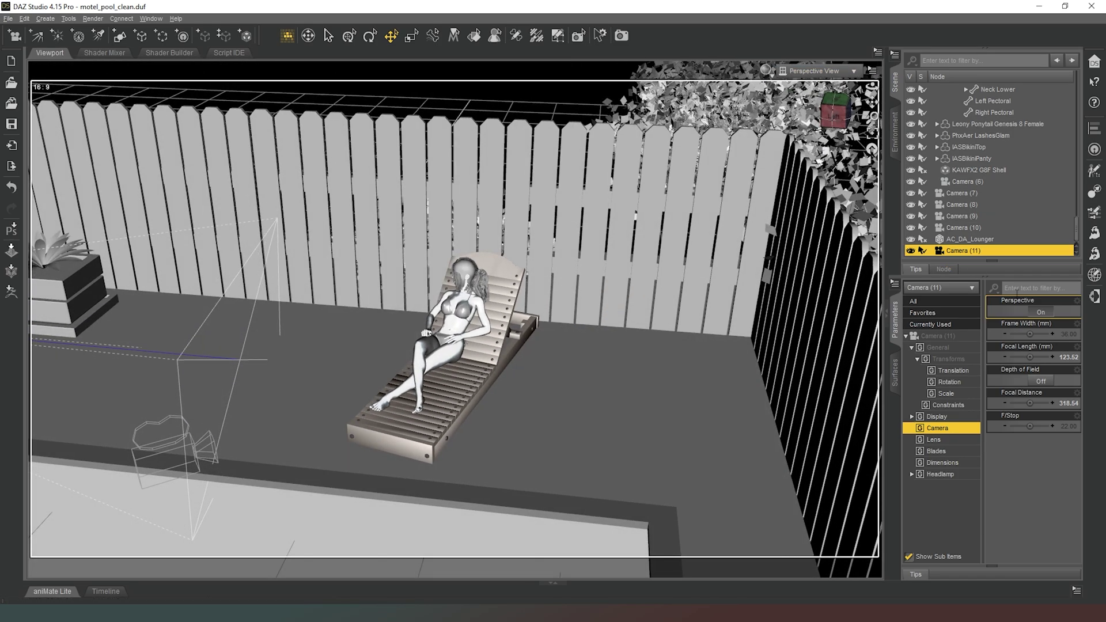
left_click(1035, 382)
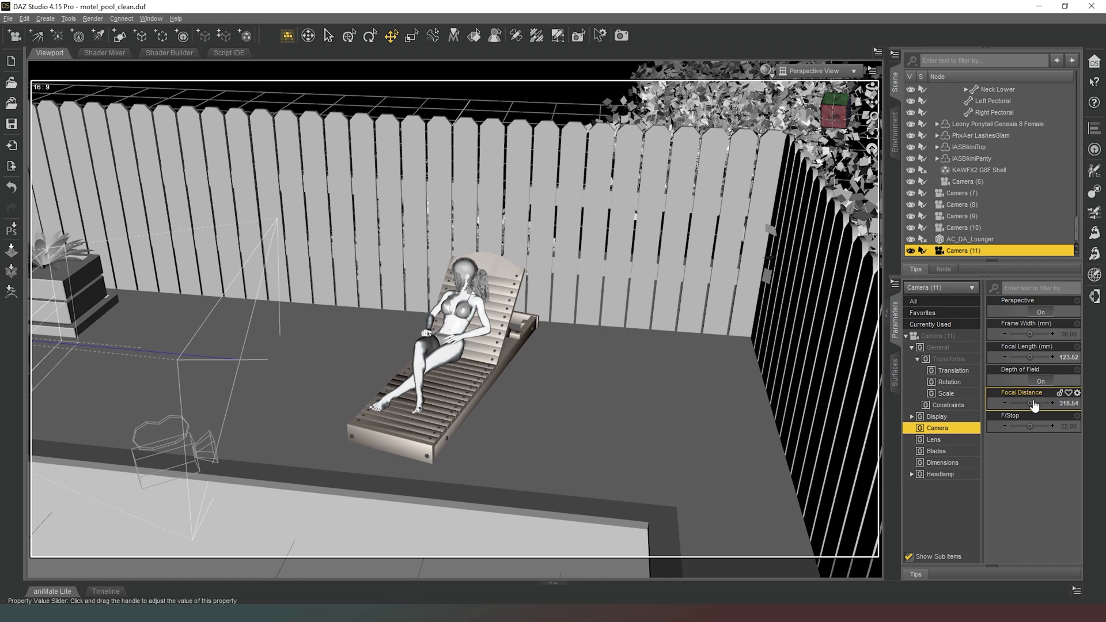
left_click_drag(1029, 403, 1037, 423)
Look through Camera (11) again and preview the scene in the NVIDIA Iray draw style
left_click(818, 71)
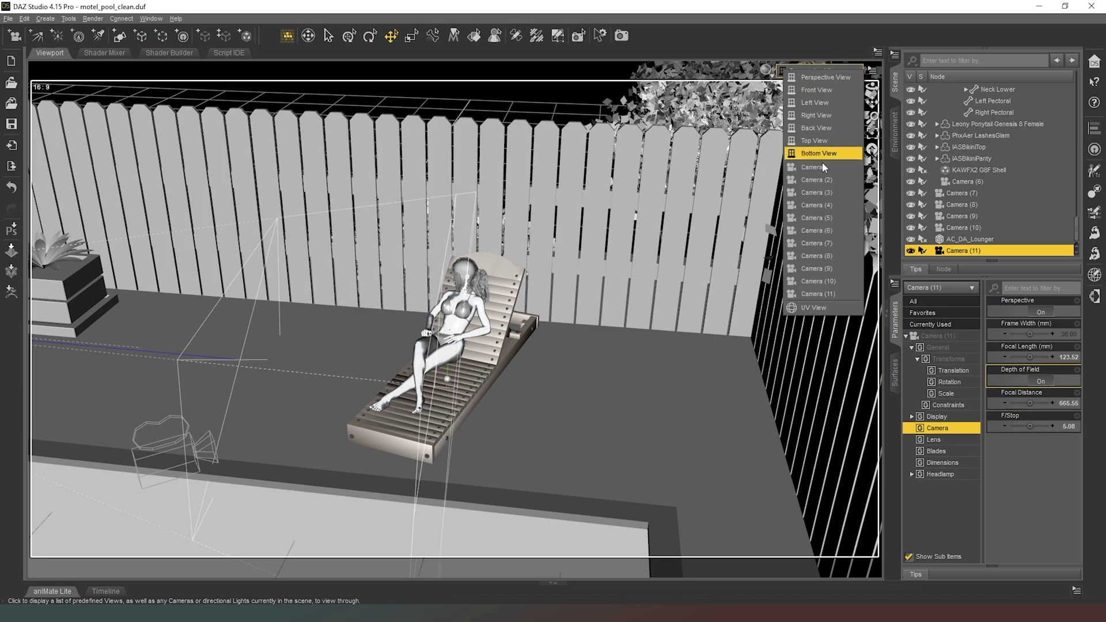
left_click(821, 294)
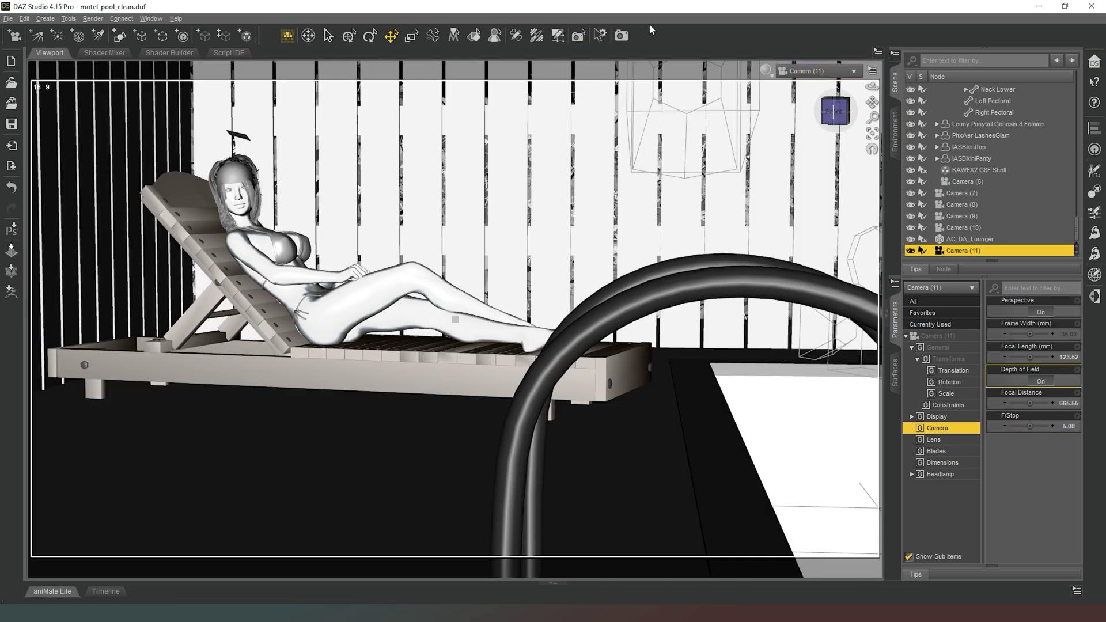
left_click(767, 76)
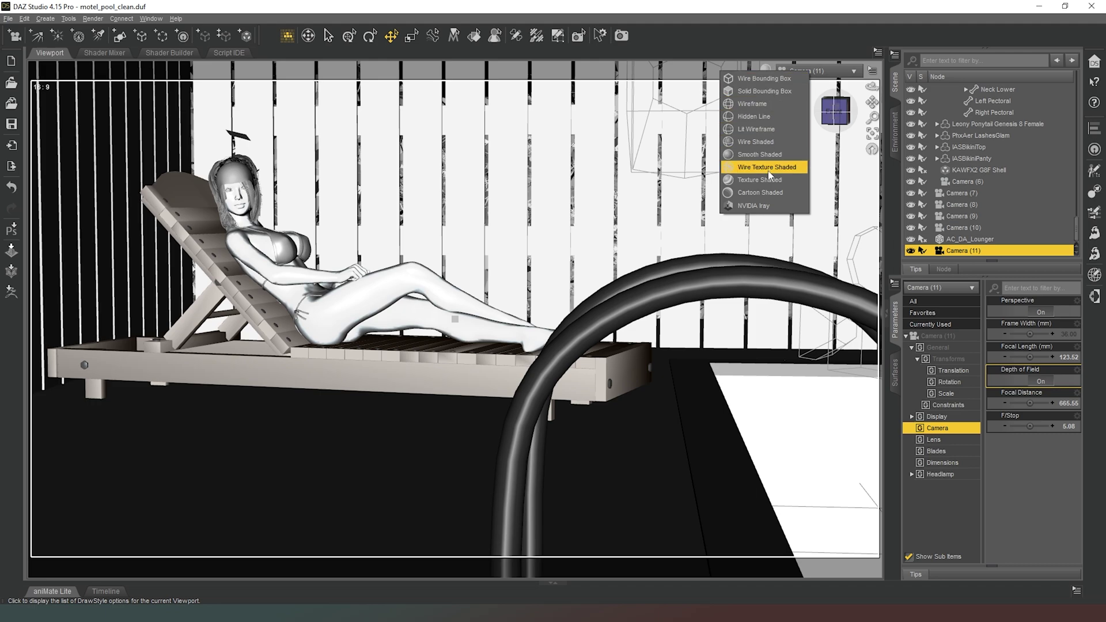
left_click(769, 206)
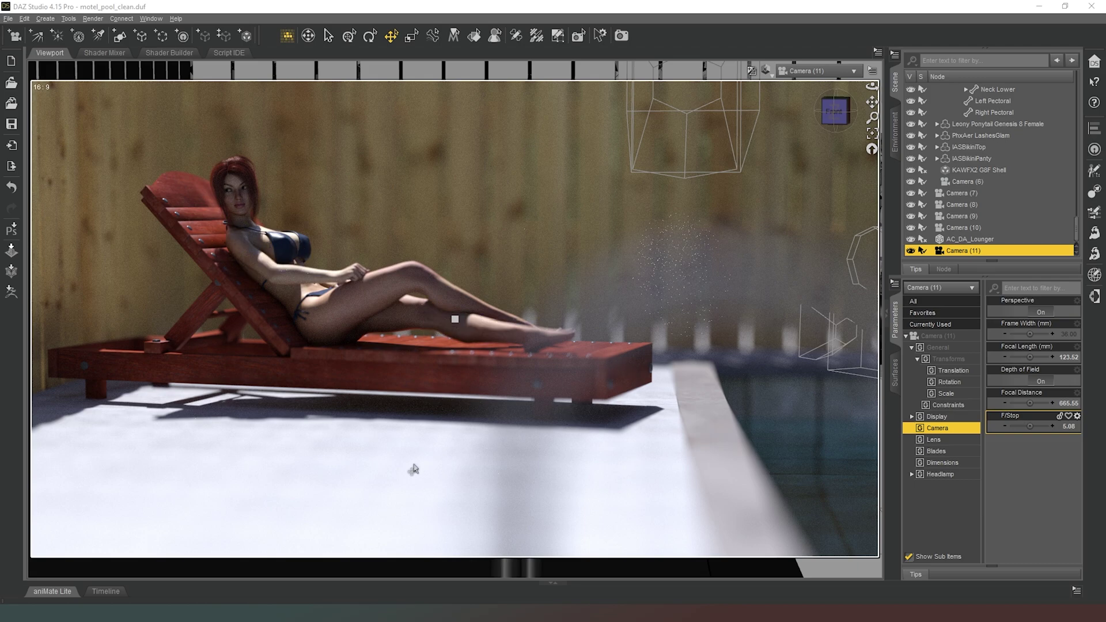
Reduce the blur of Camera (11) by setting its F/Stop to 10
left_click(1067, 427)
type("10")
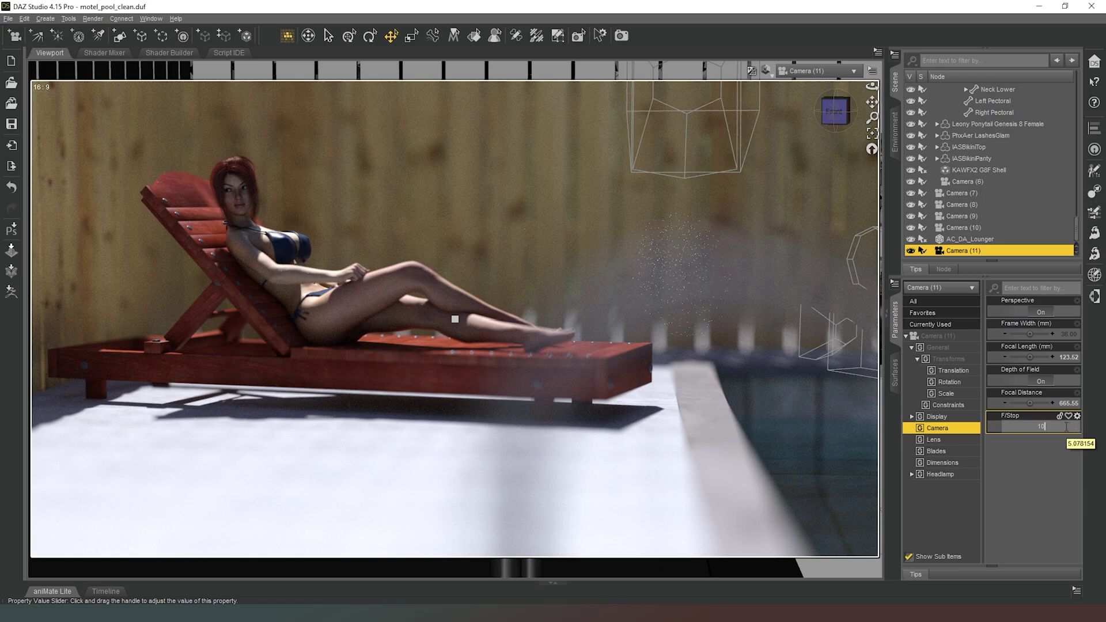
key("Return")
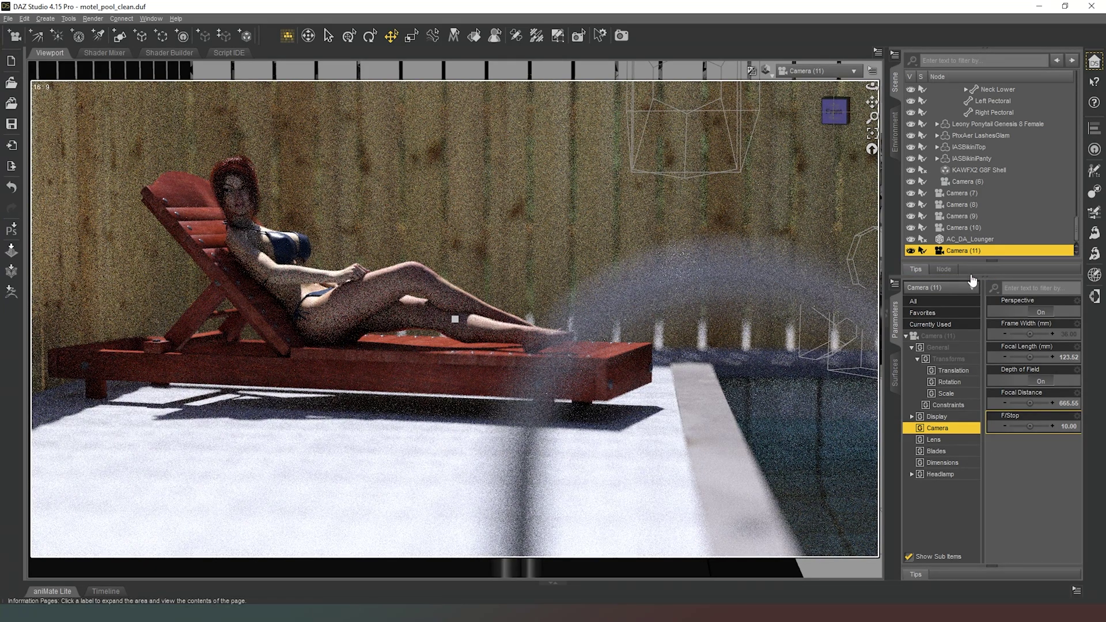
Try lowering Camera (11) by setting its Y Translate to 40
left_click(960, 335)
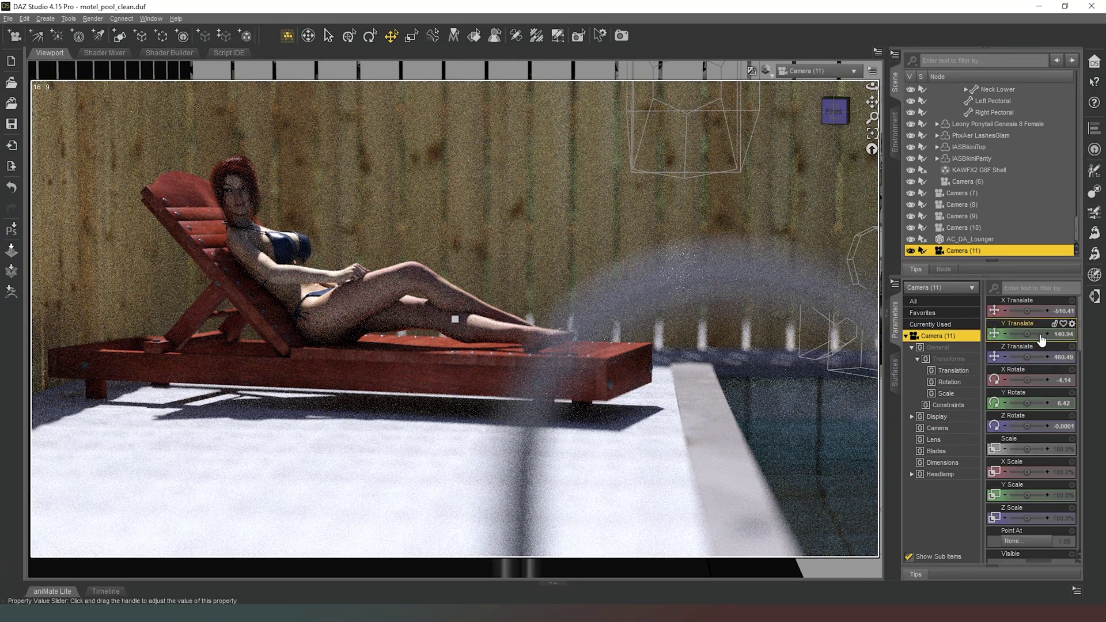
double_click(1066, 334)
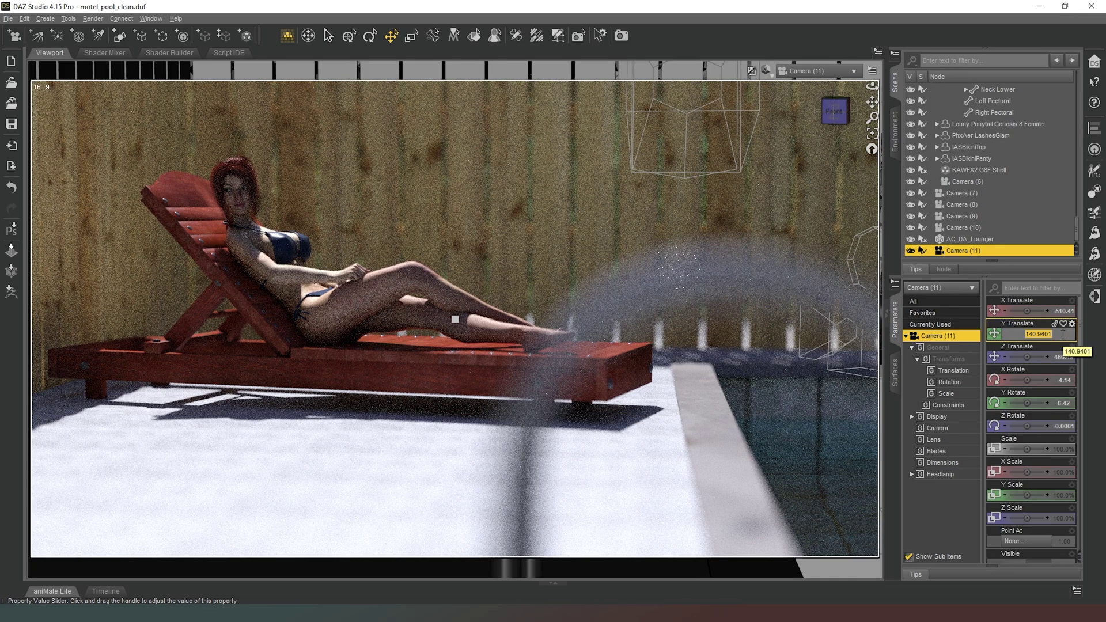
type("40")
key("Return")
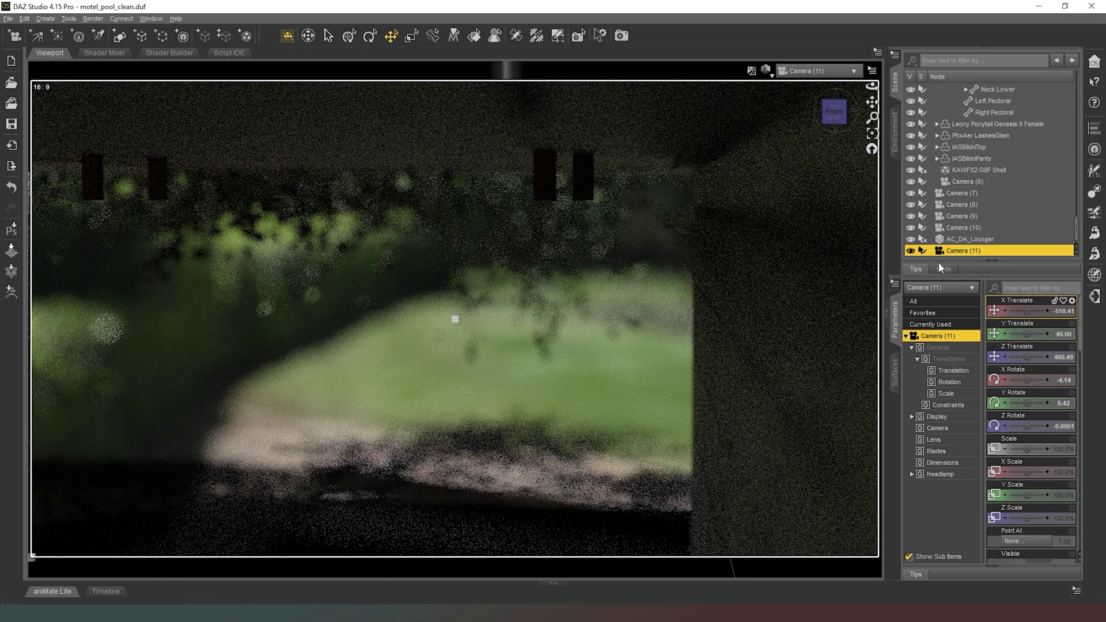
Set Camera (11)'s Y Translate to 76.84 and tilt it upward with an X Rotate of 1.70
left_click_drag(1020, 331, 1035, 334)
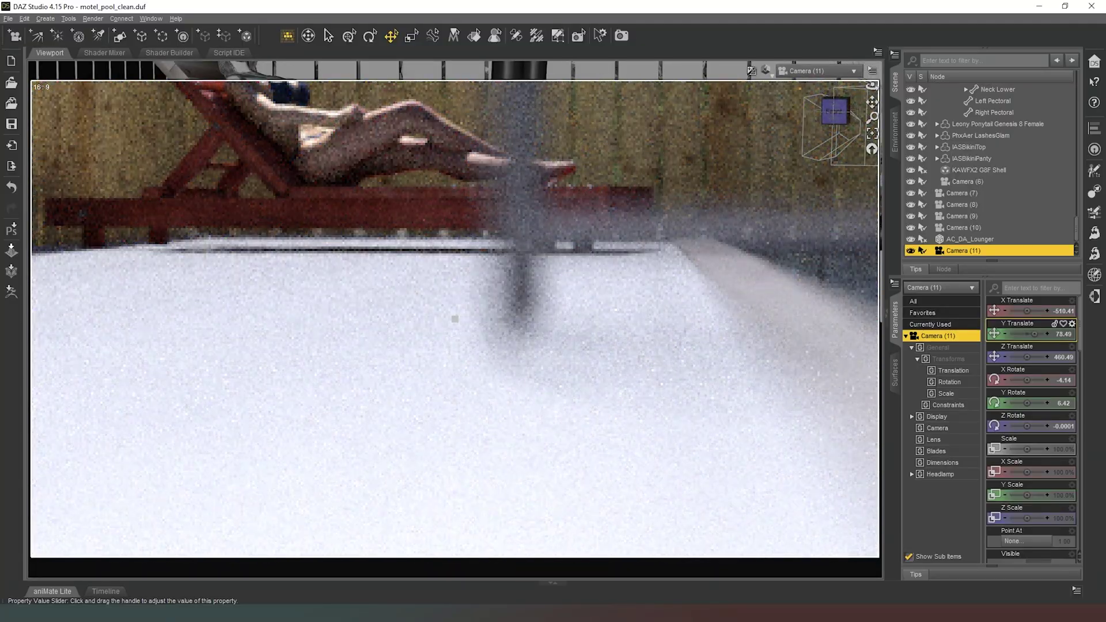
left_click_drag(1035, 335, 1027, 334)
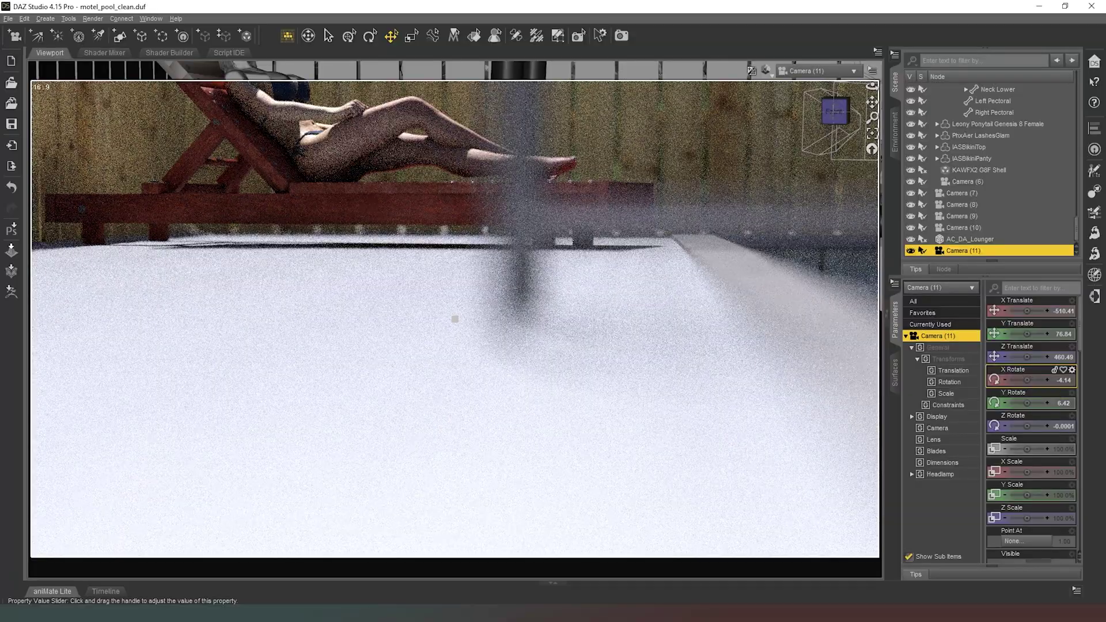
left_click_drag(1026, 380, 1029, 382)
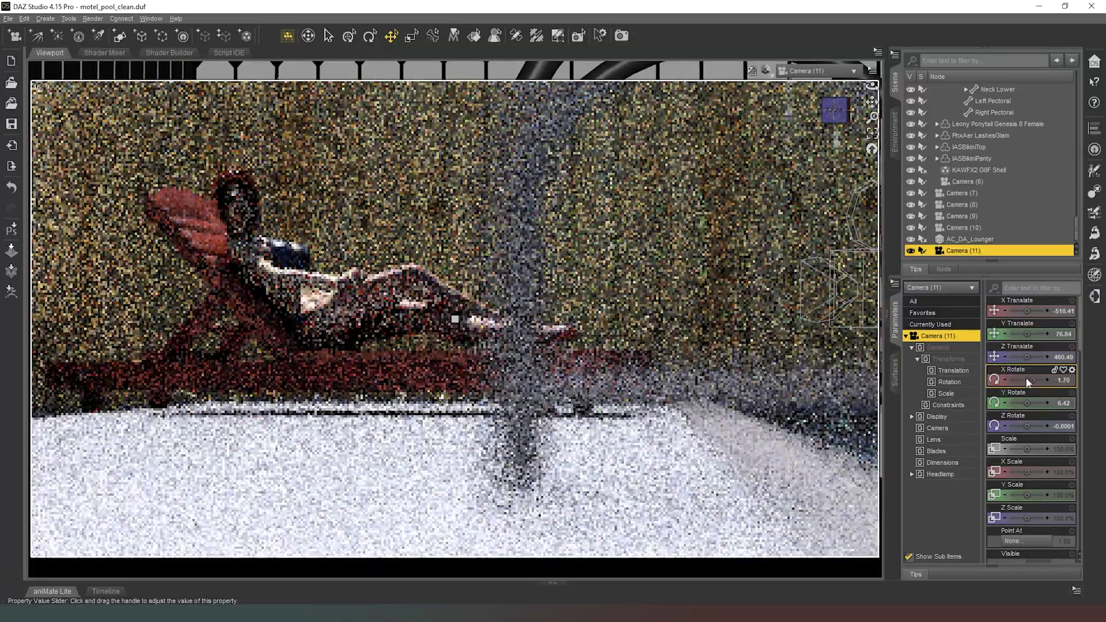